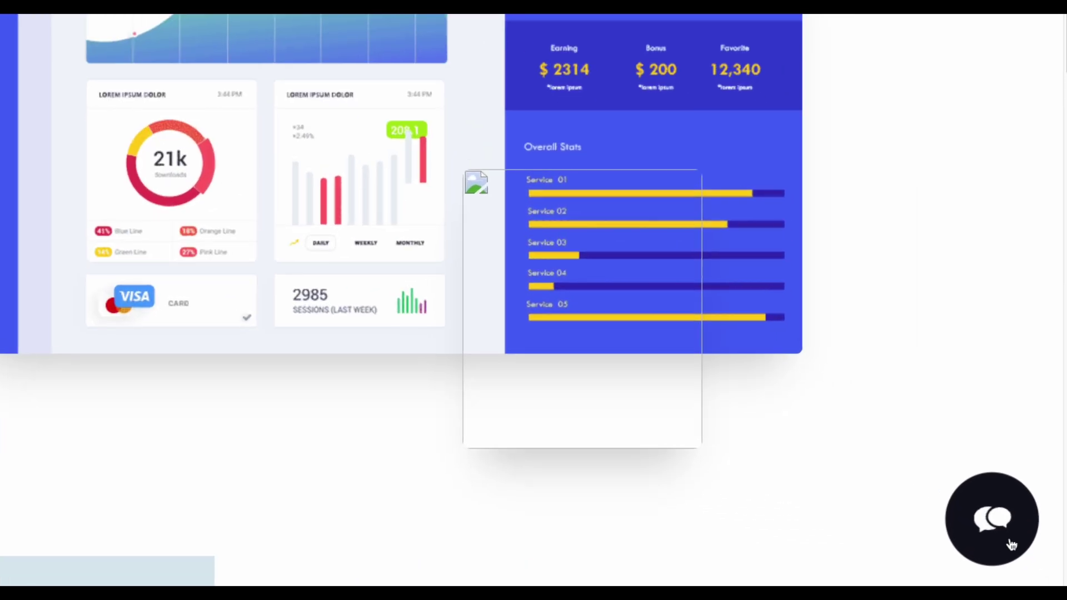
# Open the chat window and highlight the Wordkraft versus BlogAssistant question, including both tool names.
pyautogui.click(1002, 541)
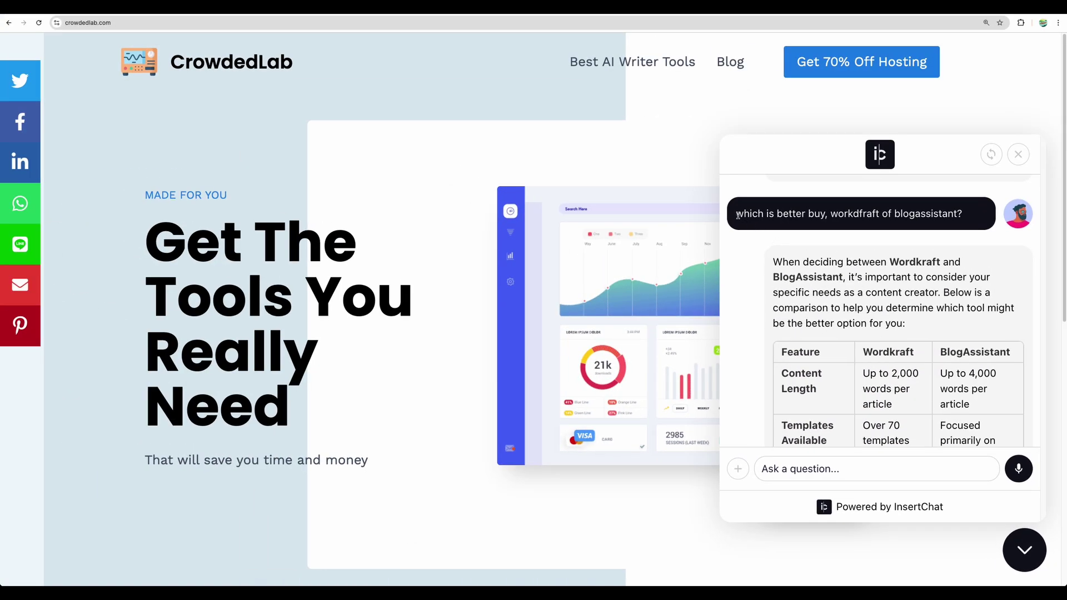
pyautogui.moveTo(736, 214); pyautogui.dragTo(969, 218)
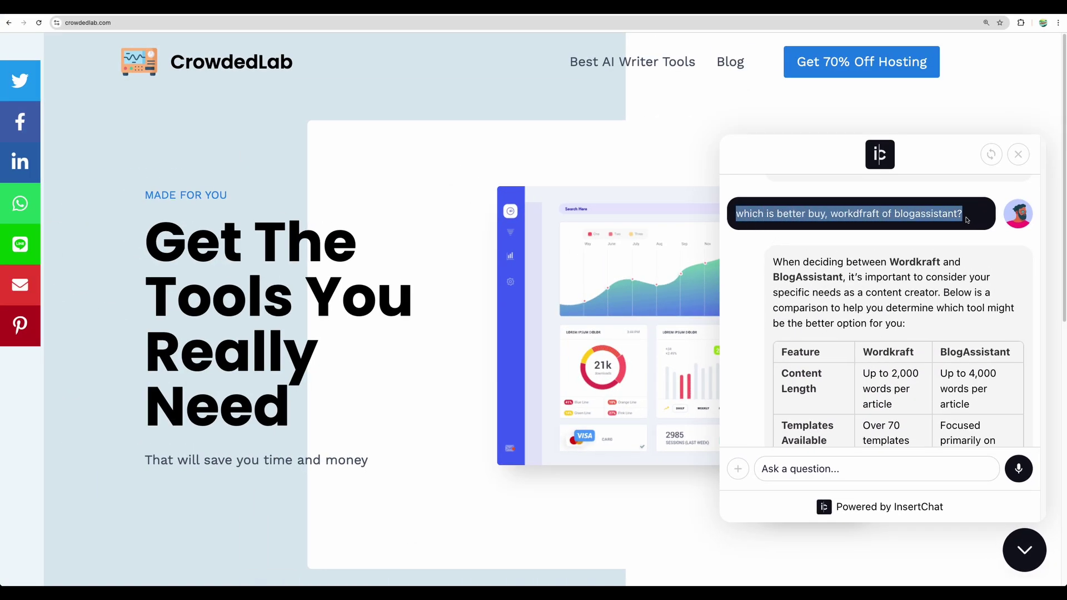
pyautogui.doubleClick(851, 216)
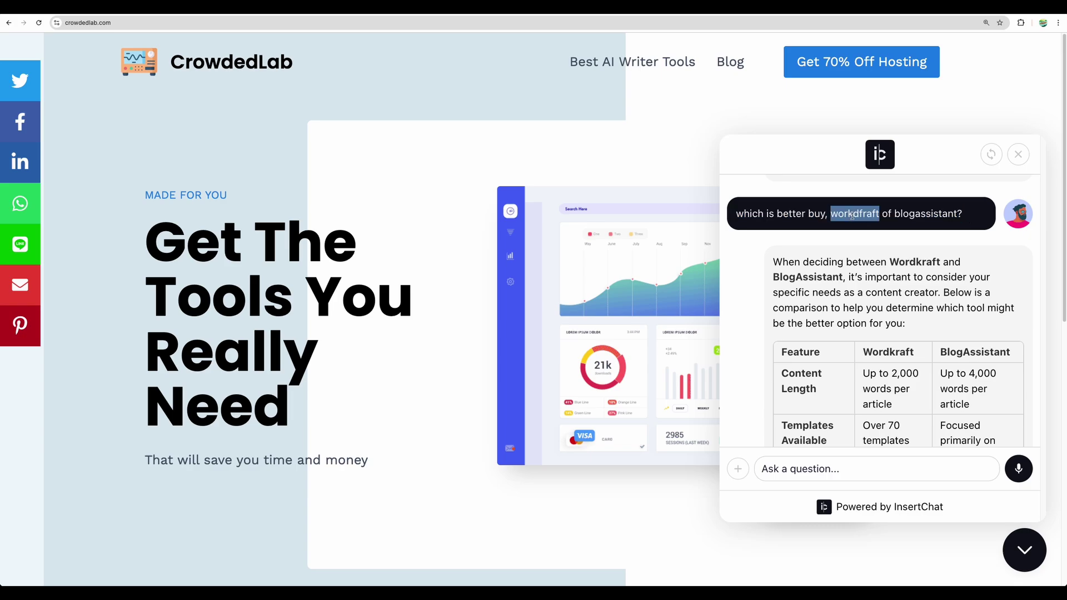
pyautogui.doubleClick(905, 216)
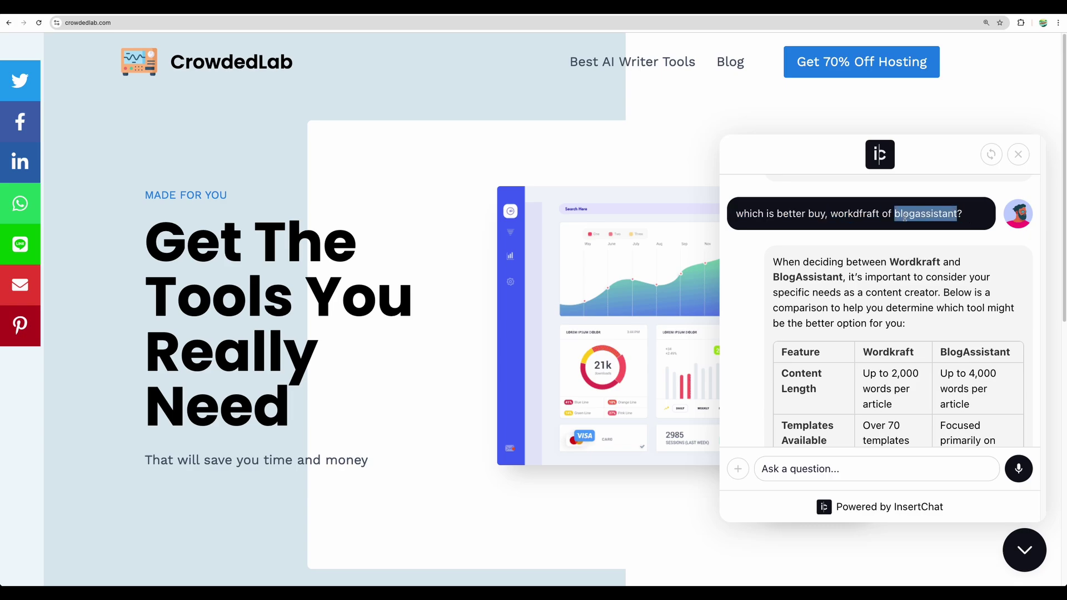
pyautogui.moveTo(736, 214); pyautogui.dragTo(964, 222)
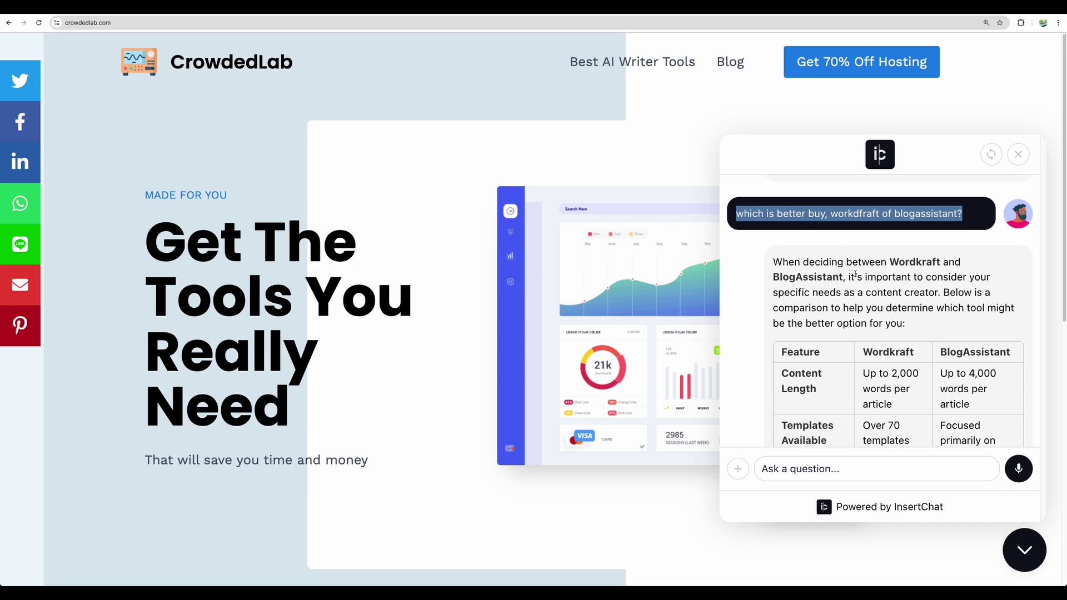
# Scroll the answer past the comparison table to the conclusion and its two go.crowdedlab.com links.
pyautogui.scroll(-2, 855, 274)
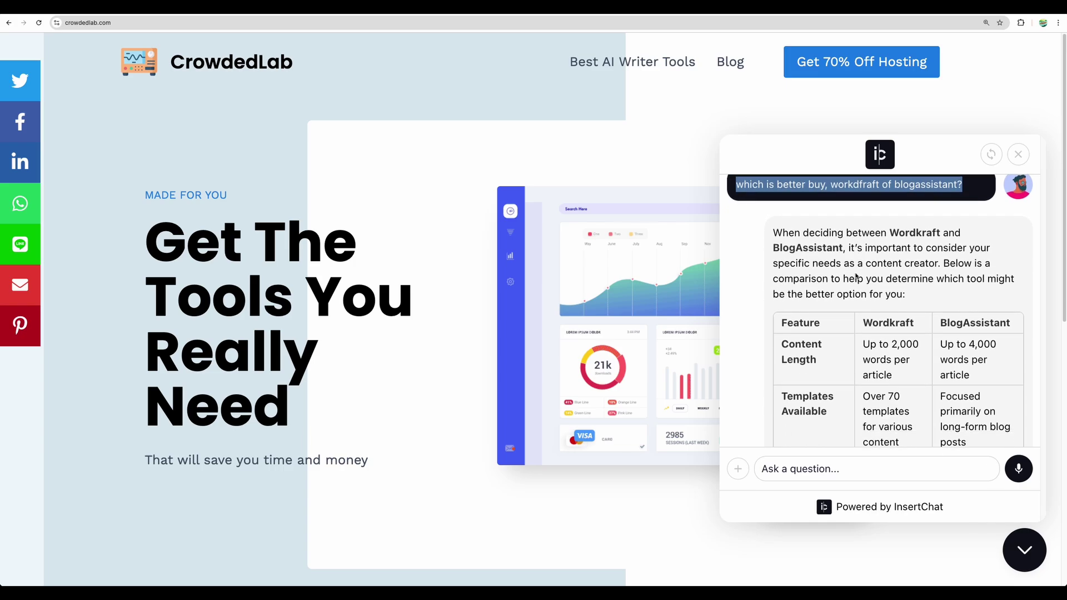
pyautogui.scroll(2, 855, 274)
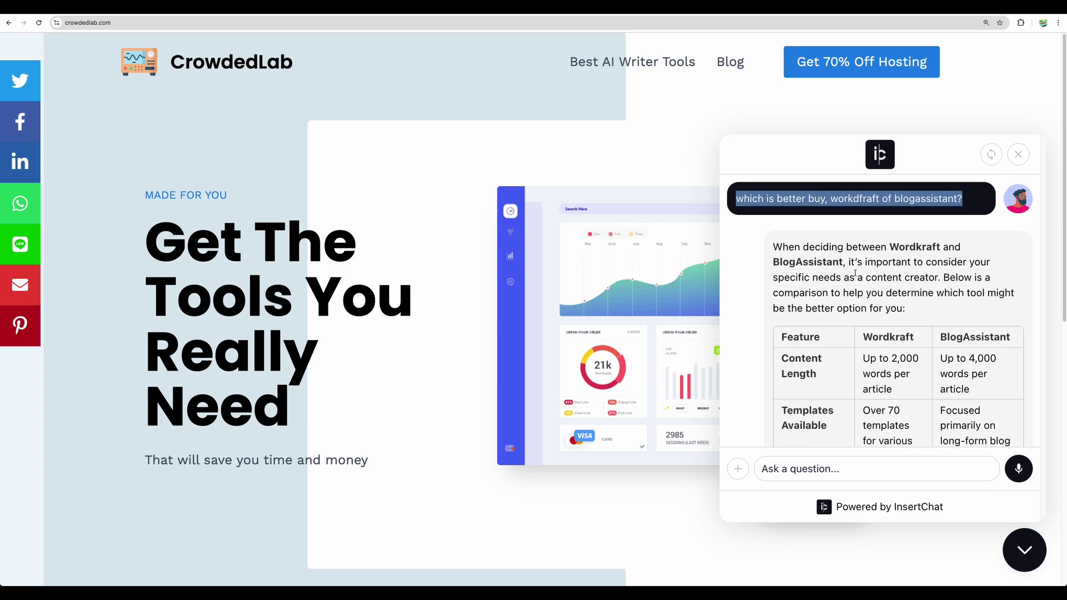
pyautogui.scroll(-8, 855, 274)
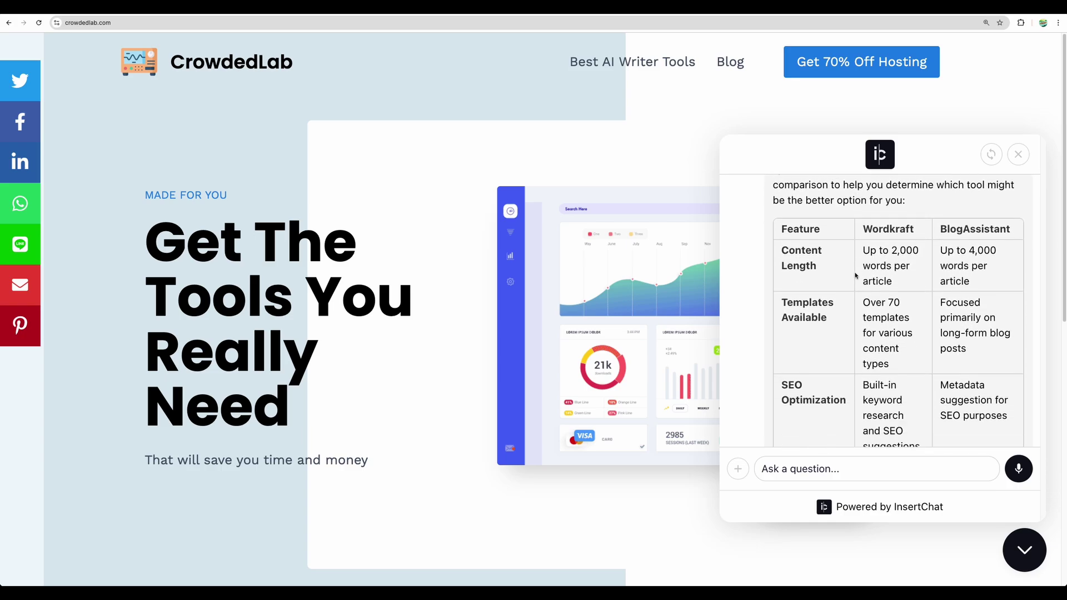
pyautogui.scroll(-8, 855, 274)
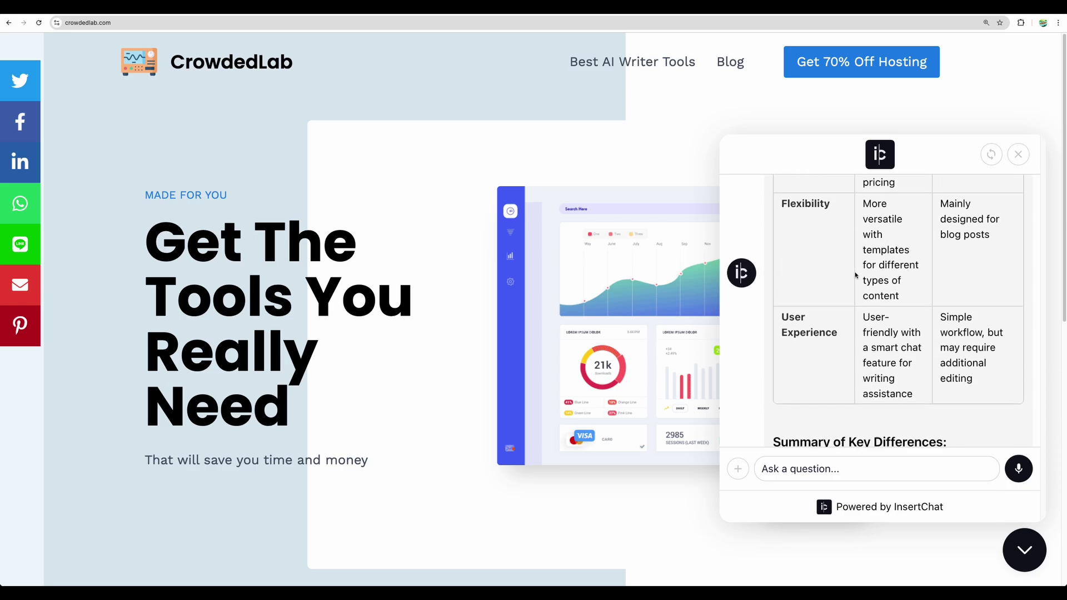
pyautogui.scroll(-10, 855, 275)
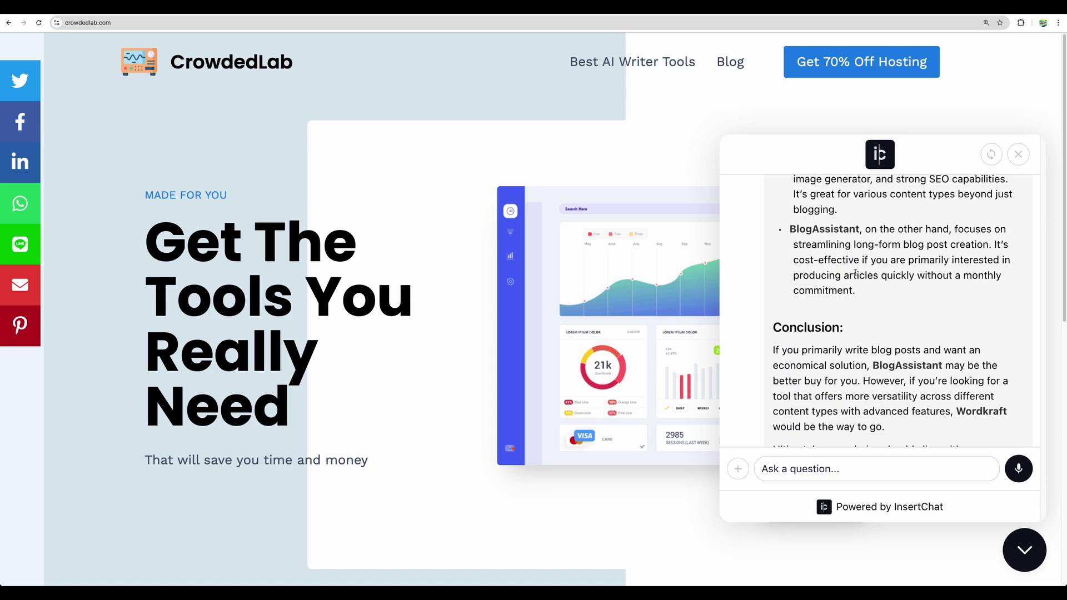
pyautogui.scroll(-4, 856, 273)
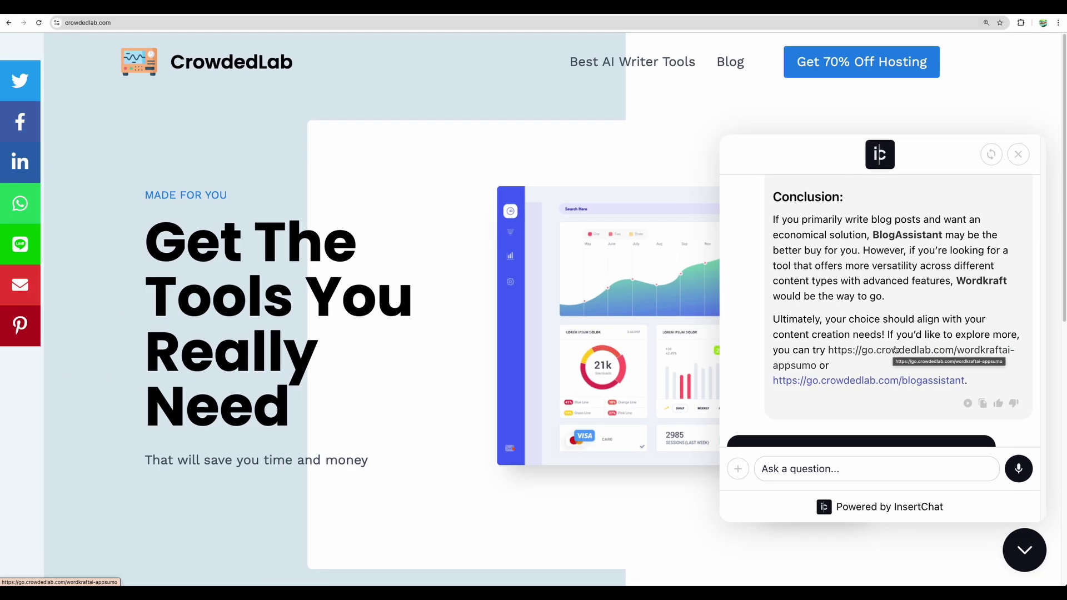
# Follow the affiliate link to AppSumo's InsertChat - Plus Exclusive deal and highlight its single review about choosing Tier3.
pyautogui.click(894, 350)
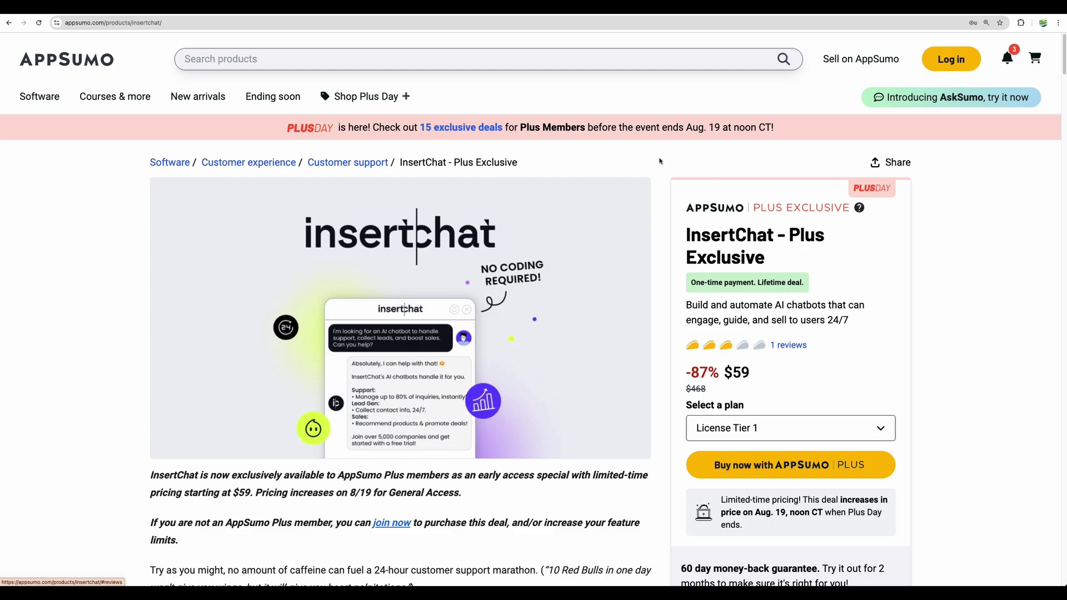
pyautogui.click(788, 345)
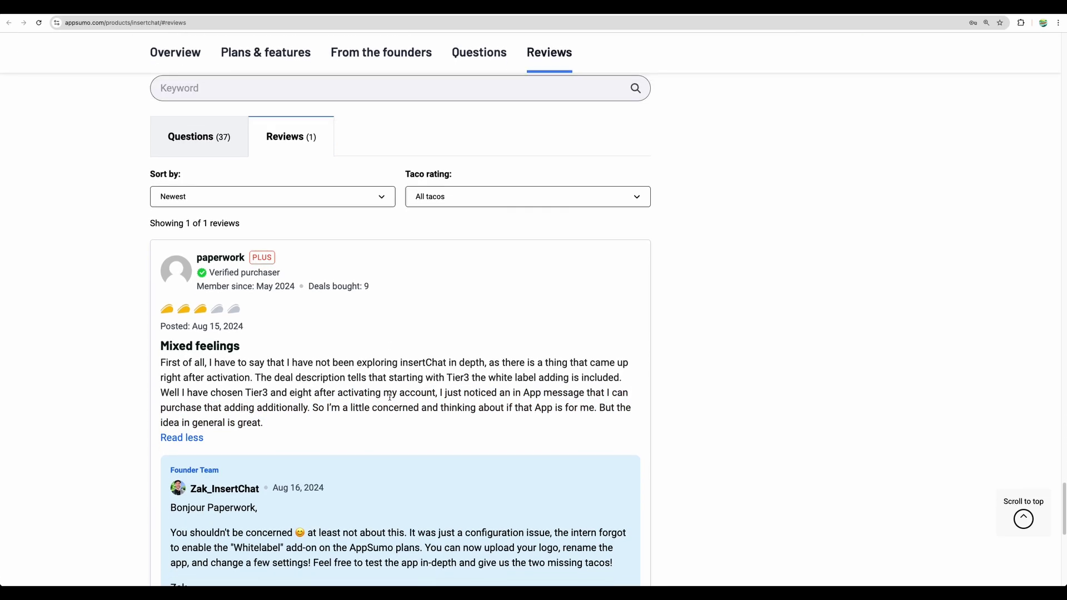
pyautogui.scroll(-3, 389, 397)
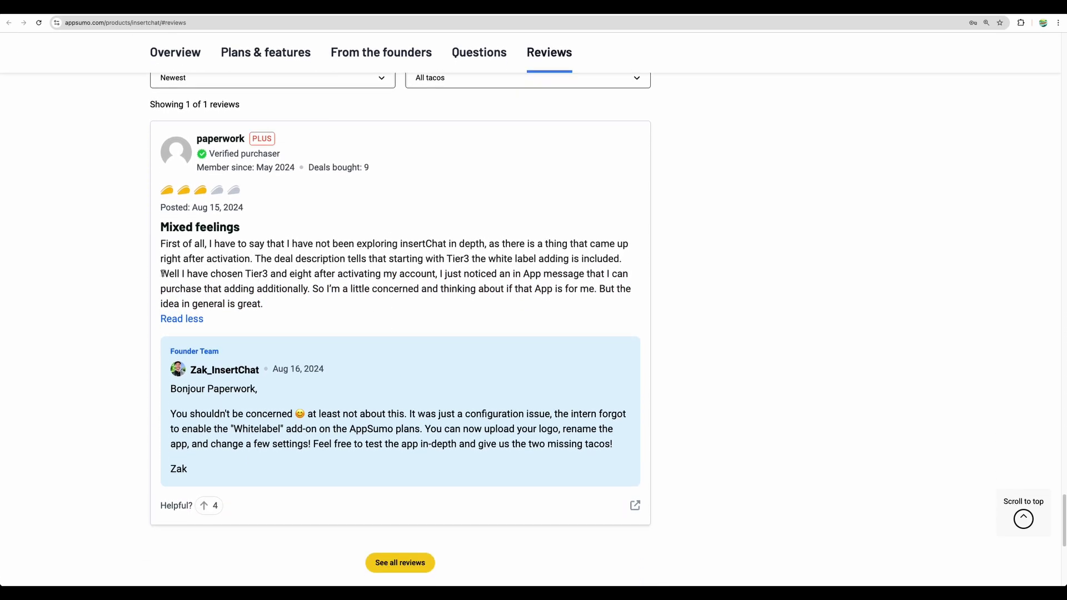
pyautogui.moveTo(162, 274); pyautogui.dragTo(281, 278)
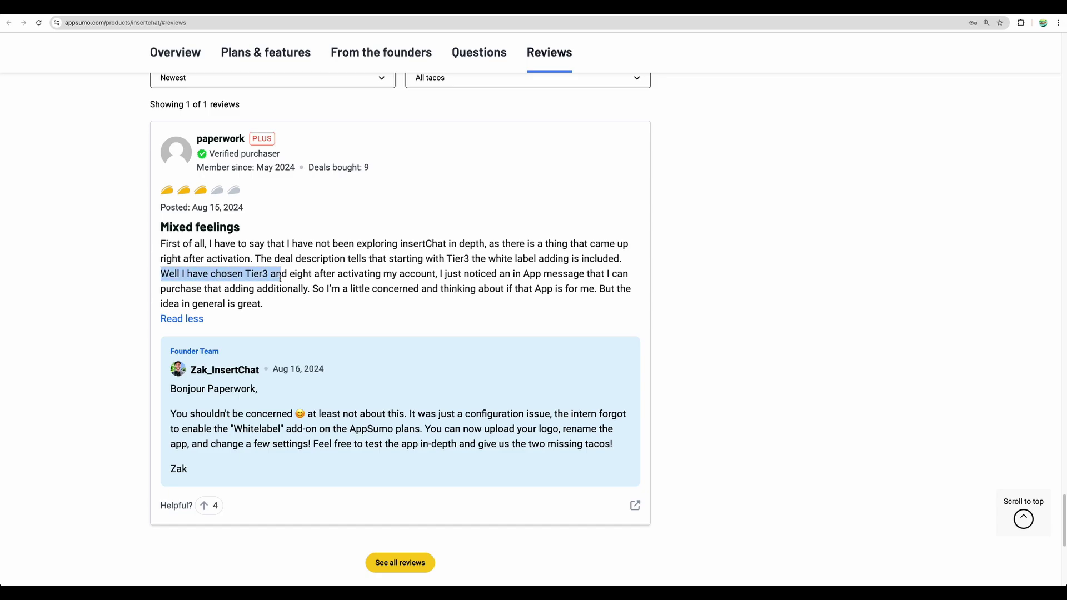
pyautogui.moveTo(281, 278); pyautogui.dragTo(280, 306)
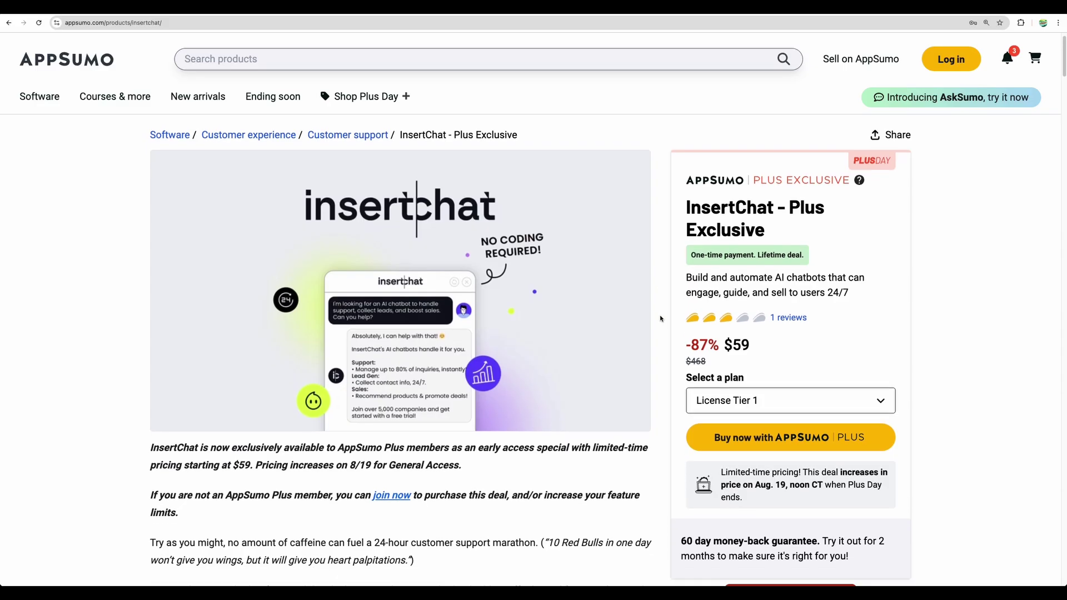
# Scroll past the features-in-all-plans list to the $59, $109 and $199 license tier cards.
pyautogui.scroll(-7, 660, 320)
pyautogui.scroll(-4, 660, 320)
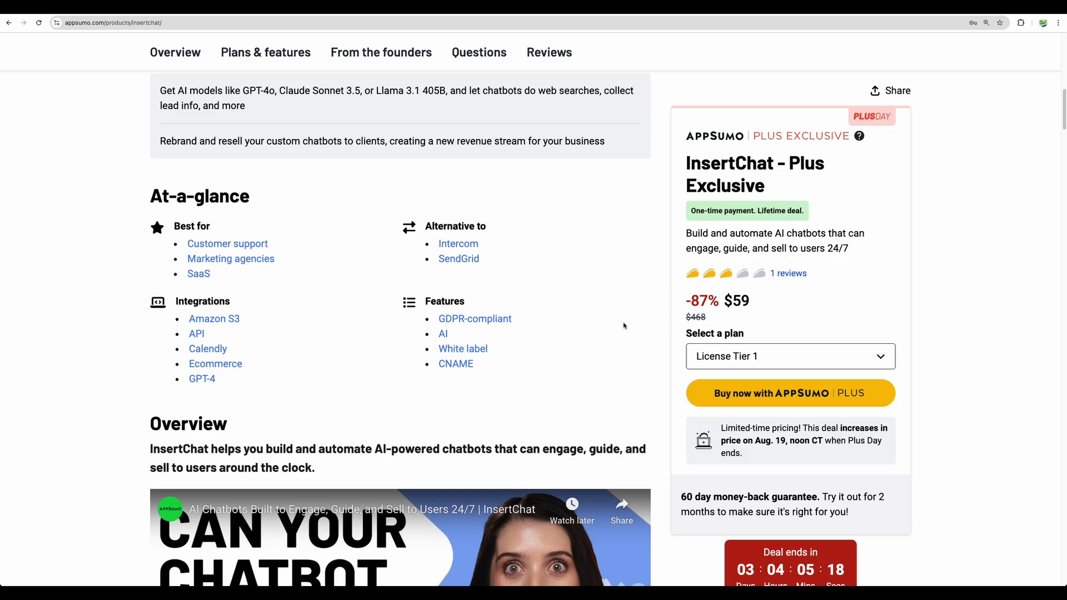
pyautogui.scroll(-1, 624, 325)
pyautogui.scroll(-7, 624, 325)
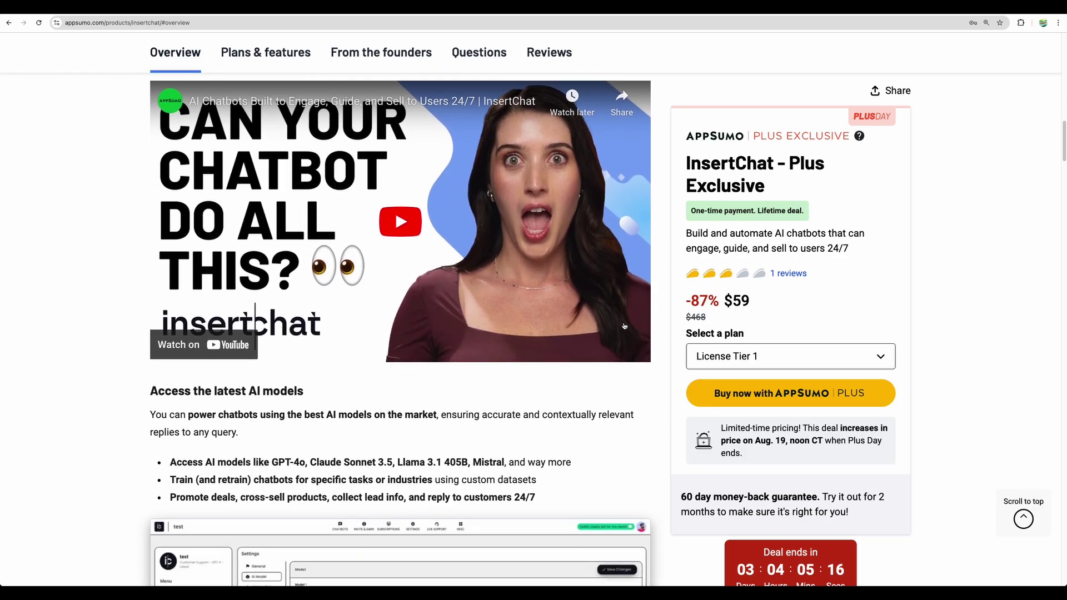
pyautogui.scroll(-2, 624, 326)
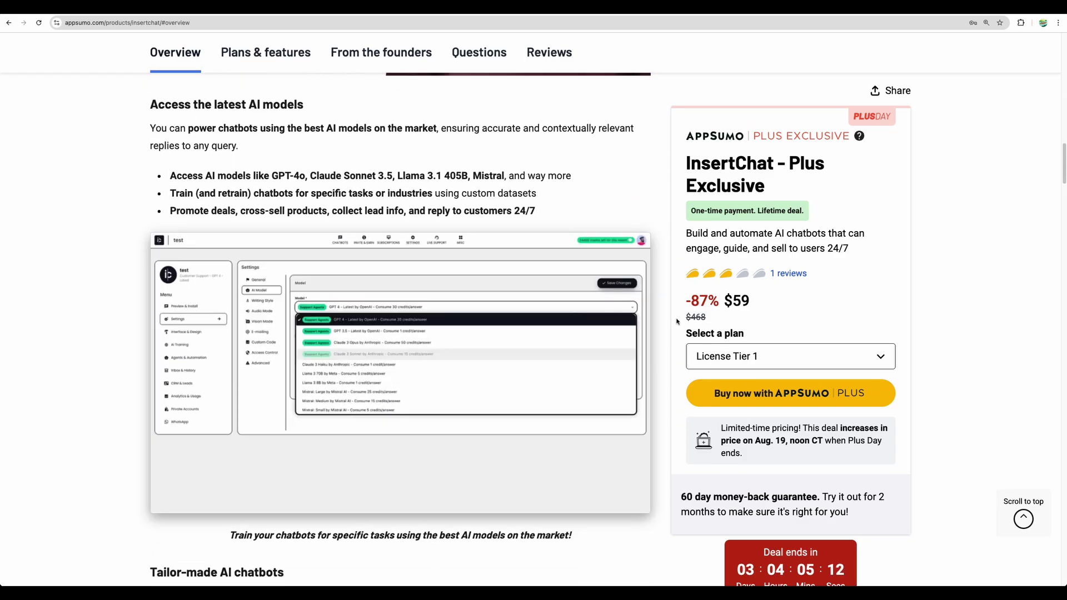
pyautogui.scroll(-7, 676, 321)
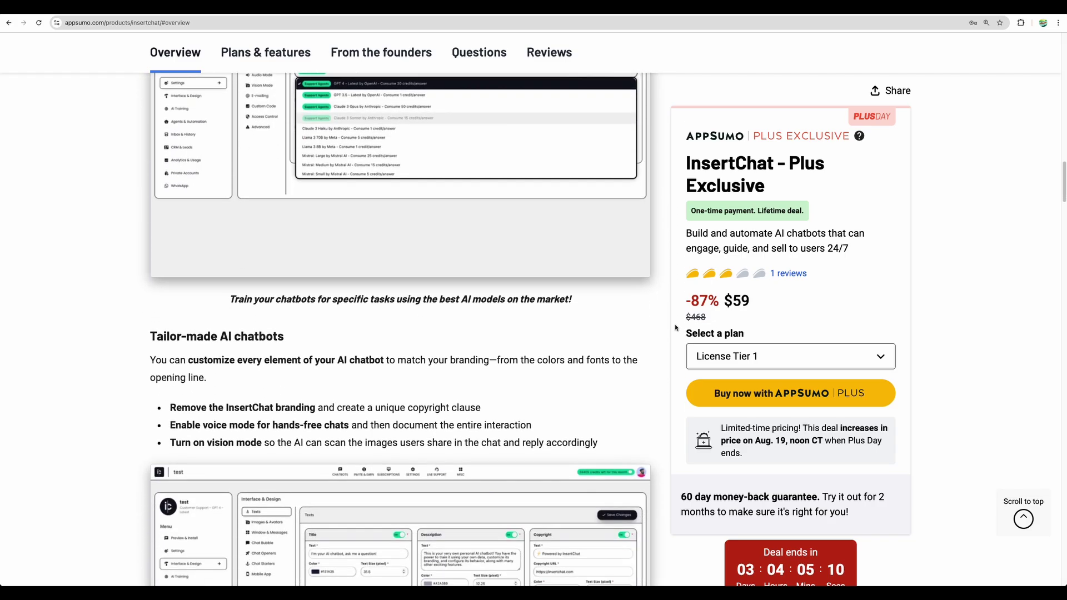
pyautogui.scroll(-1, 677, 328)
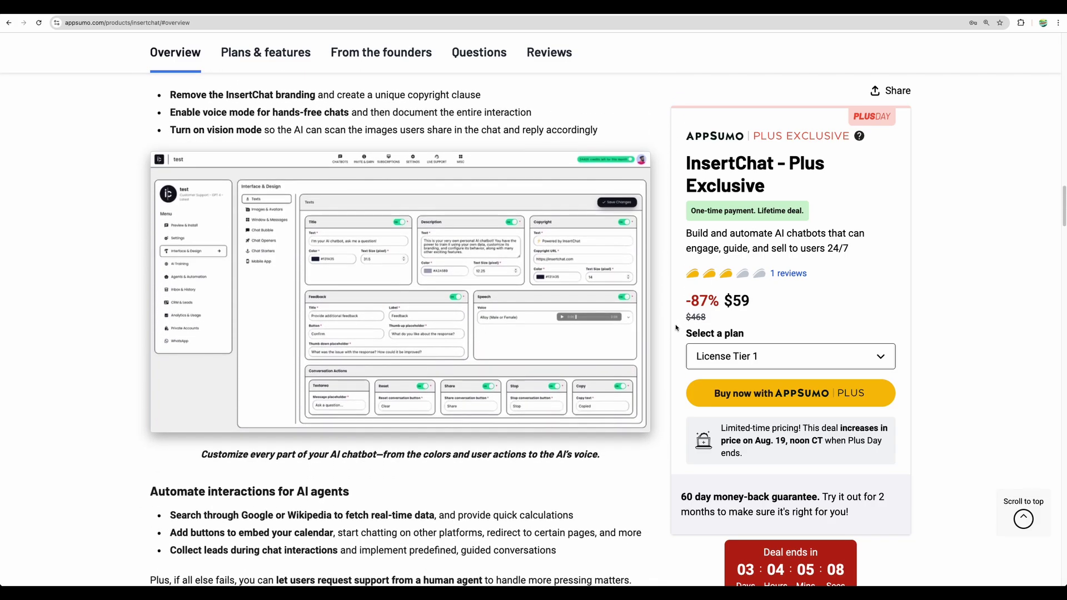
pyautogui.scroll(-5, 675, 327)
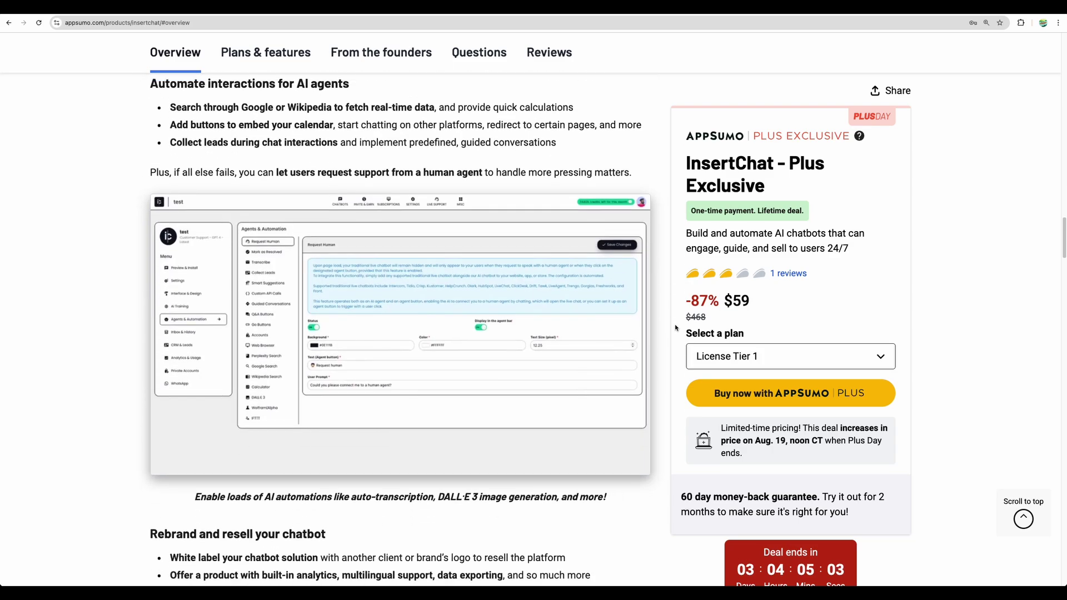
pyautogui.scroll(-4, 676, 327)
pyautogui.scroll(-12, 676, 327)
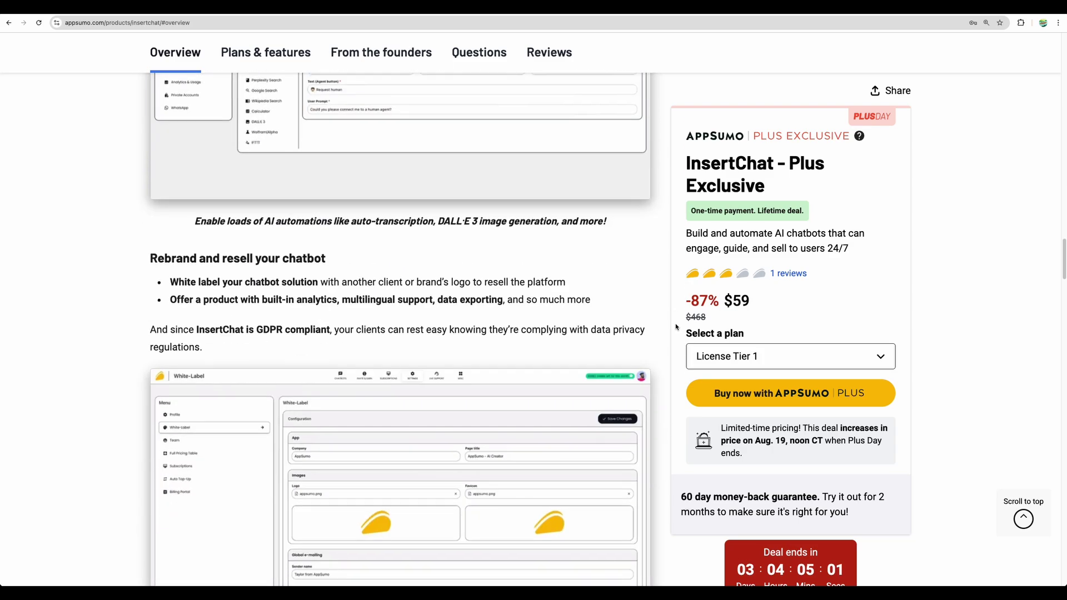
pyautogui.scroll(-4, 676, 327)
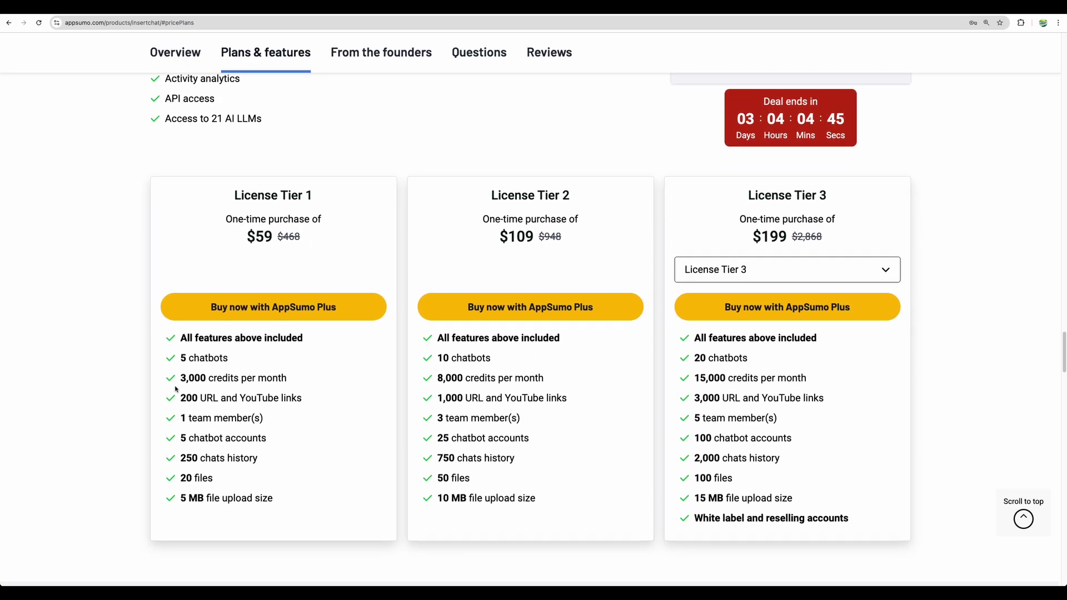
# Highlight Tier 1's 3,000 credits per month and Tier 3's White label and reselling accounts feature.
pyautogui.moveTo(180, 378); pyautogui.dragTo(287, 379)
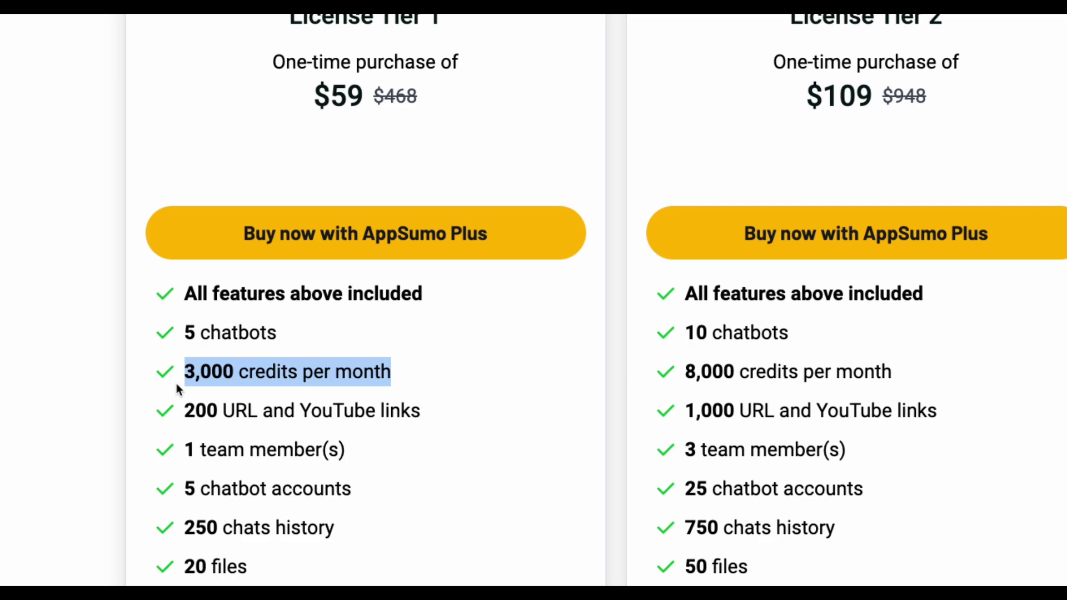
pyautogui.moveTo(184, 373)
pyautogui.mouseDown()
pyautogui.moveTo(201, 372)
pyautogui.moveTo(191, 371)
pyautogui.mouseUp()
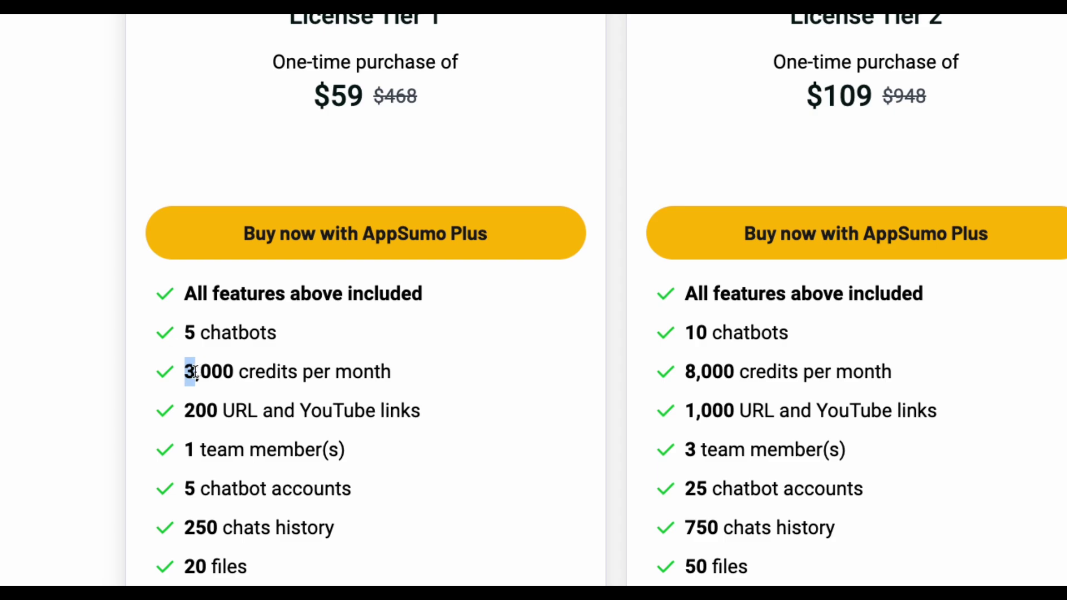
pyautogui.moveTo(194, 372); pyautogui.dragTo(392, 383)
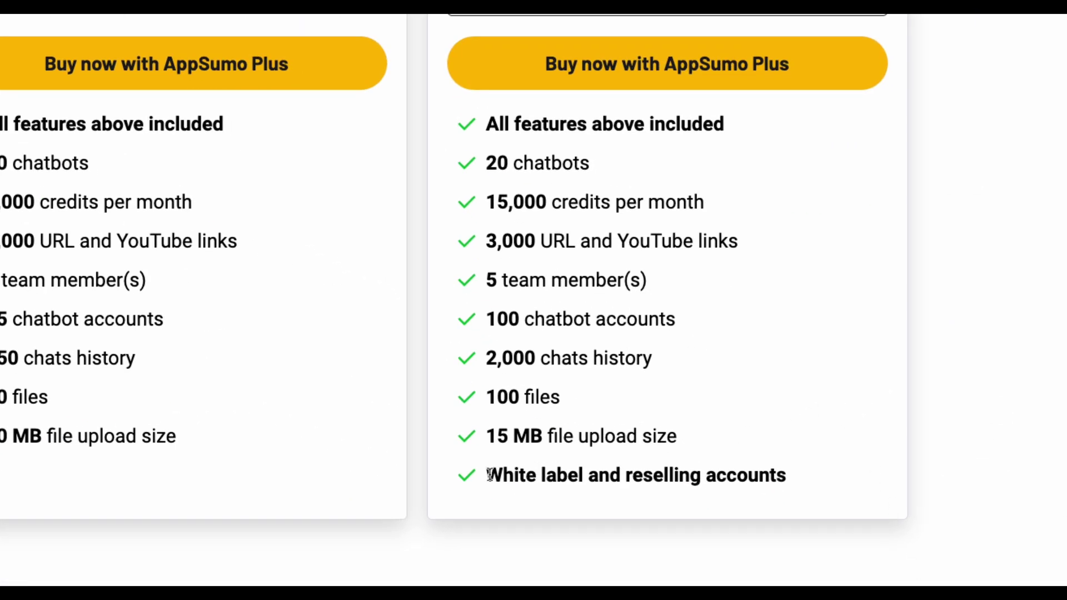
pyautogui.moveTo(487, 475); pyautogui.dragTo(824, 480)
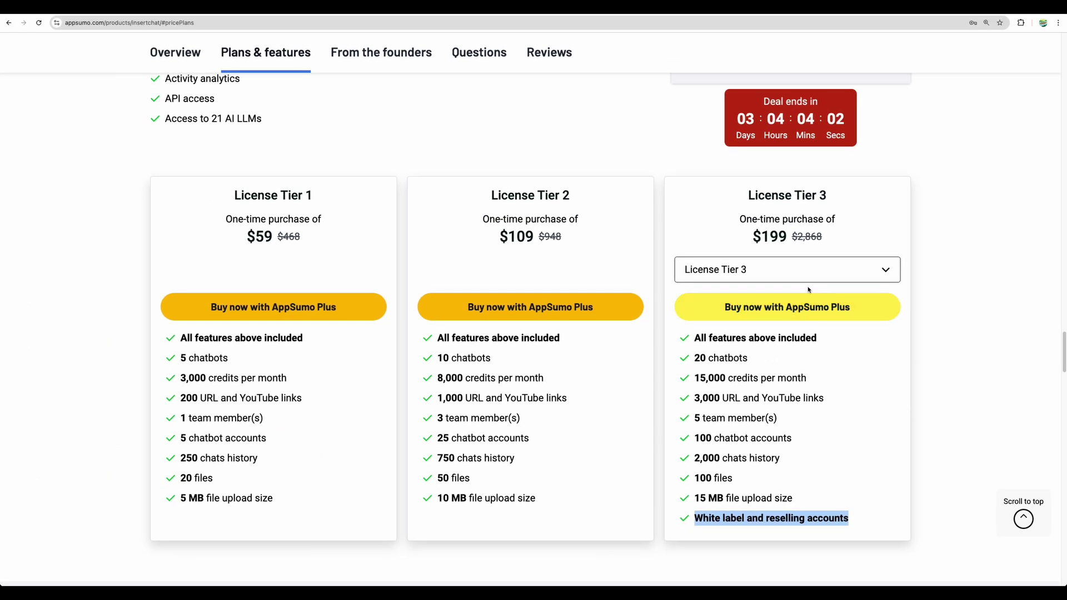
# Switch the third card to License Tier 5 and compute 40000 ÷ 30 (about 1,333) in Calculator.
pyautogui.click(808, 278)
pyautogui.click(779, 352)
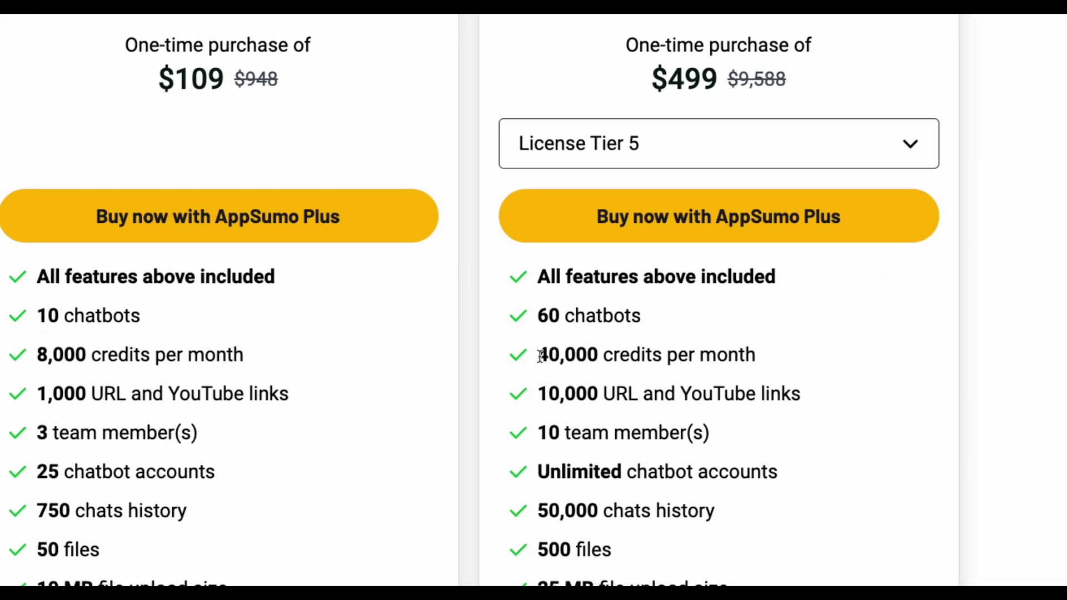
pyautogui.click(605, 310)
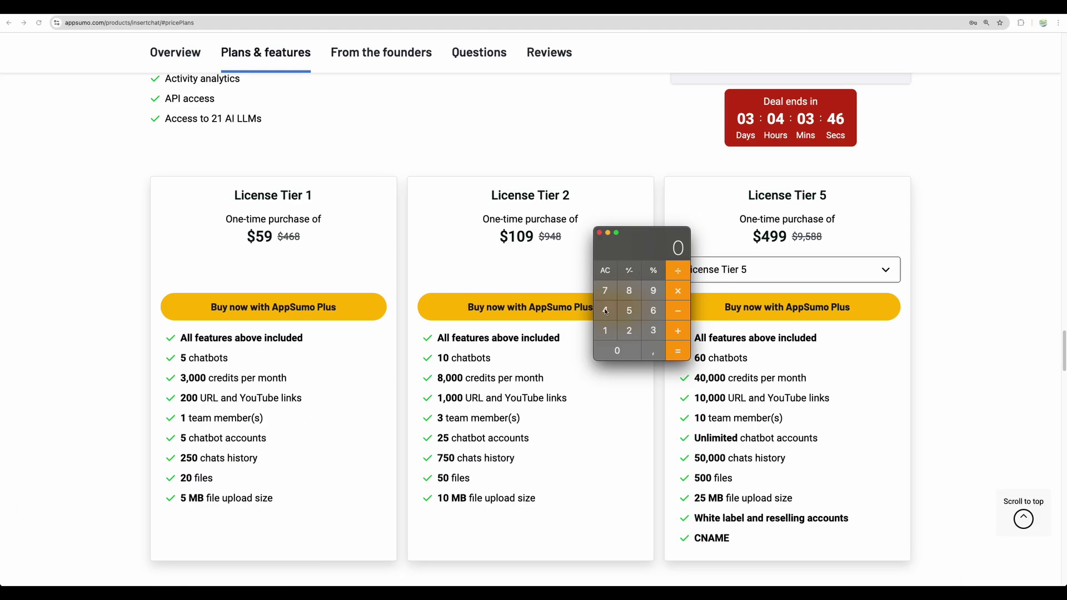
pyautogui.click(621, 350)
pyautogui.click(622, 351)
pyautogui.click(622, 351)
pyautogui.click(622, 352)
pyautogui.click(677, 271)
pyautogui.click(653, 330)
pyautogui.click(617, 351)
pyautogui.click(677, 351)
pyautogui.moveTo(645, 236); pyautogui.dragTo(852, 248)
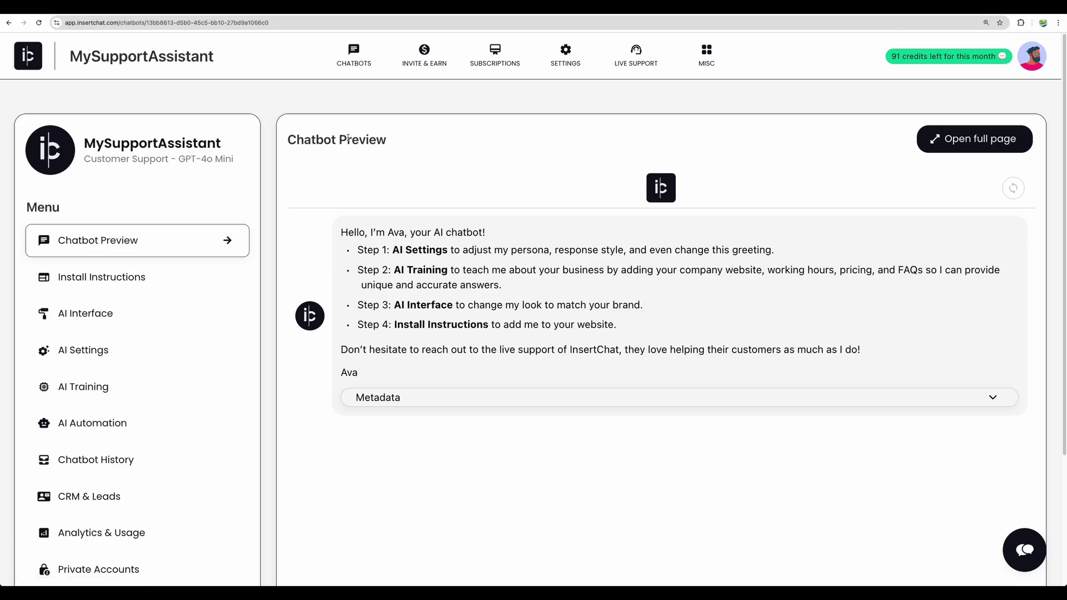
# Zoom out the InsertChat dashboard and look over the MySupportAssistant chatbot preview.
pyautogui.press('super+minus')
pyautogui.scroll(-2, 315, 208)
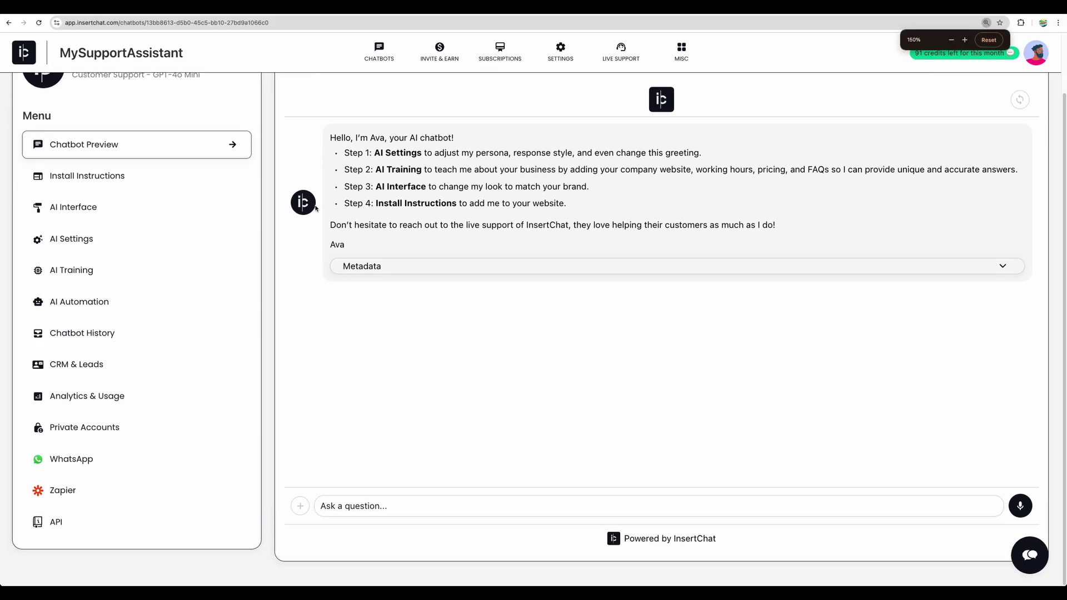
pyautogui.scroll(2, 315, 208)
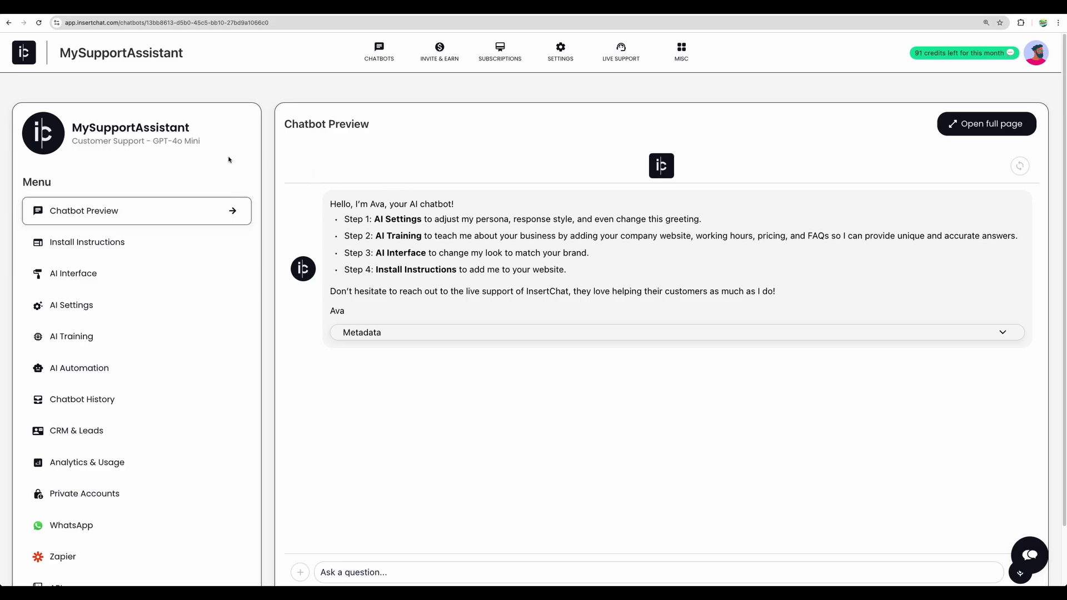
pyautogui.scroll(-2, 200, 203)
pyautogui.scroll(2, 197, 271)
# Go to Install Instructions and select the entire chat-bubble embed script.
pyautogui.click(122, 247)
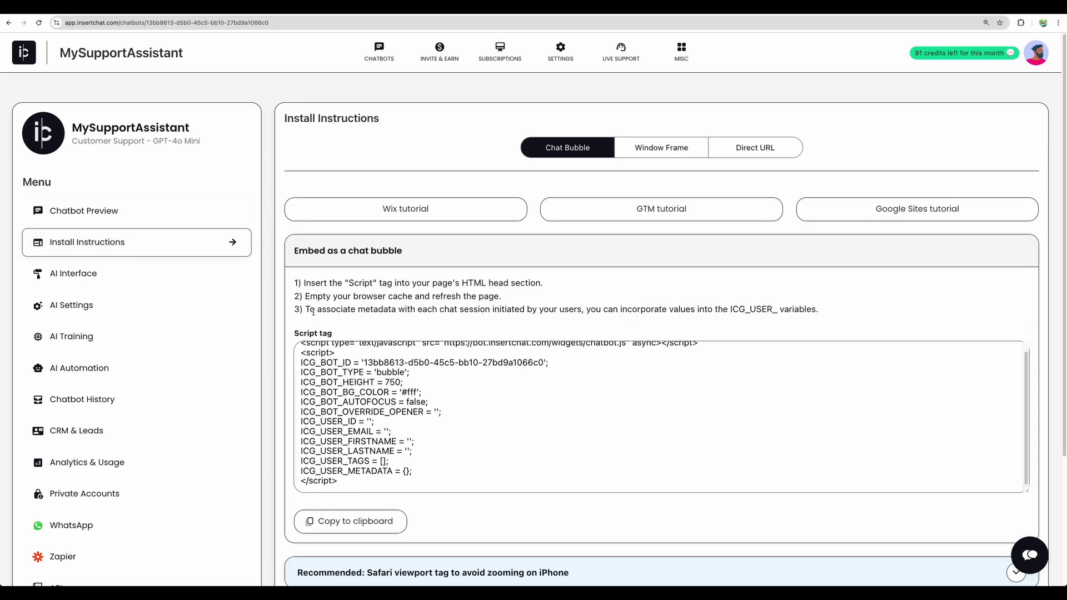
pyautogui.scroll(-2, 290, 304)
pyautogui.scroll(-1, 290, 304)
pyautogui.scroll(1, 295, 309)
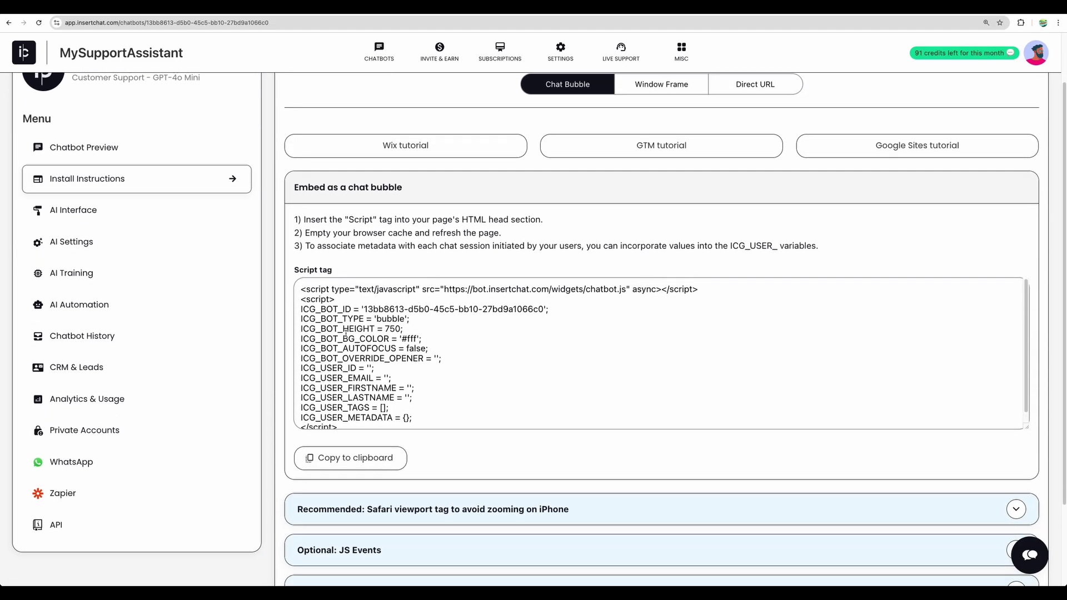
pyautogui.scroll(-1, 320, 325)
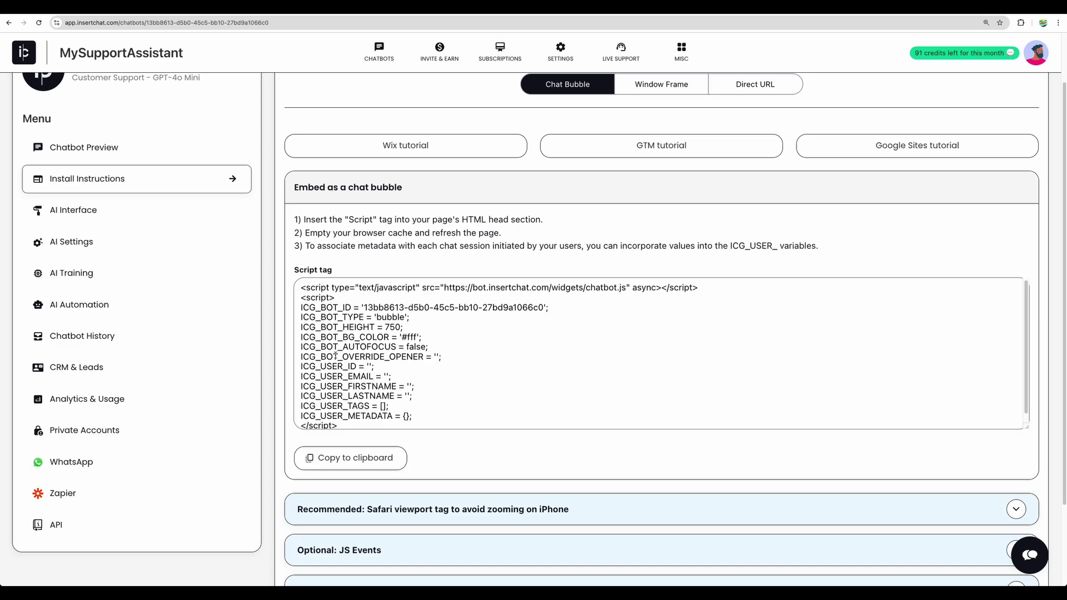
pyautogui.moveTo(347, 423); pyautogui.dragTo(303, 283)
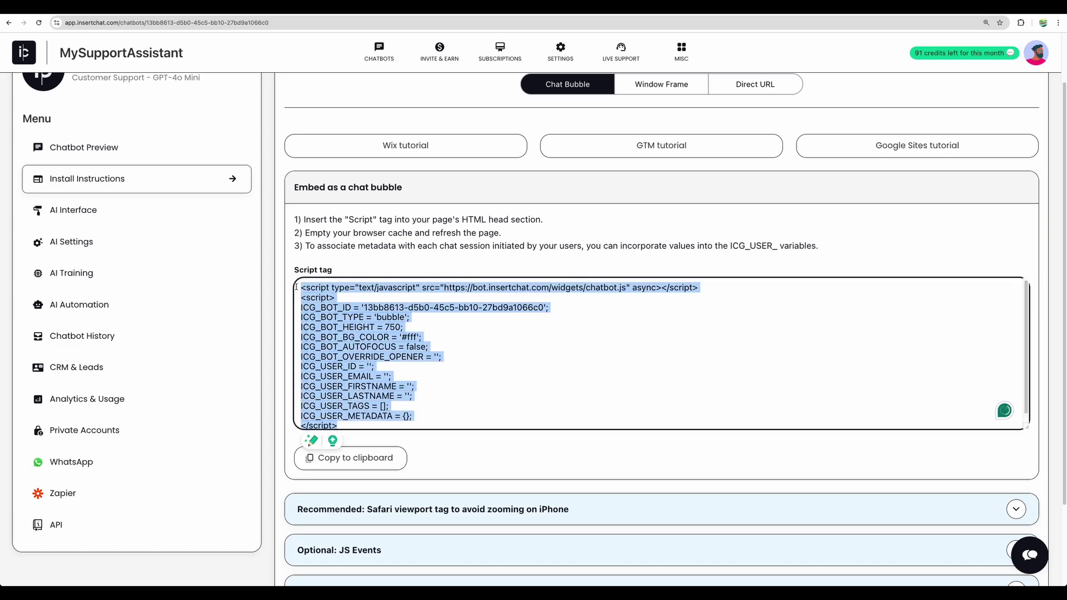
pyautogui.click(382, 389)
pyautogui.hotkey('ctrl', 'a')
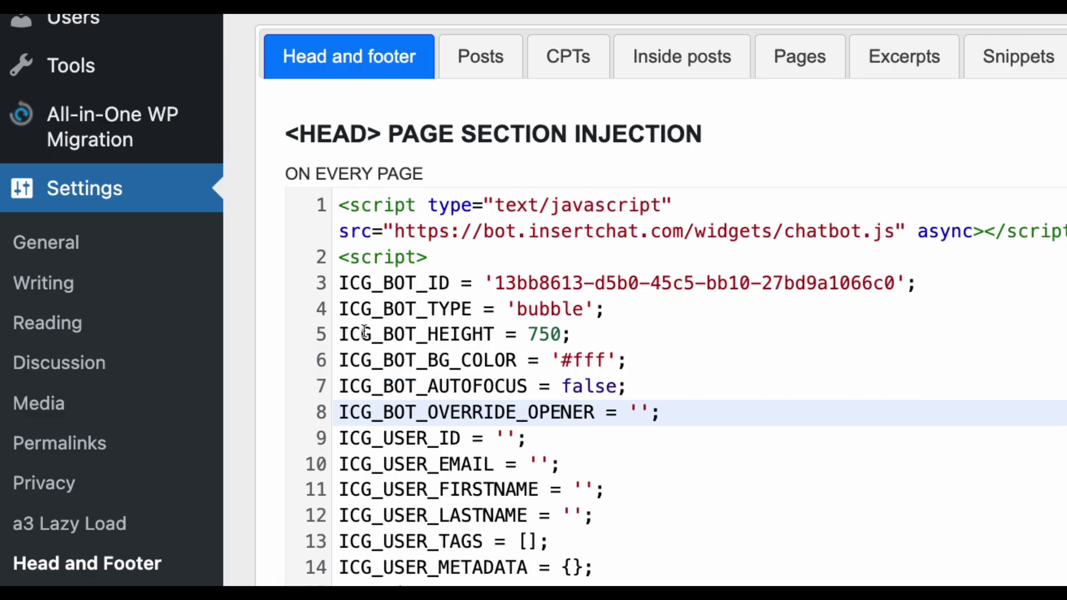
# Check the pasted embed script in WordPress's HEAD page section injection box.
pyautogui.scroll(-1, 364, 311)
pyautogui.scroll(1, 364, 272)
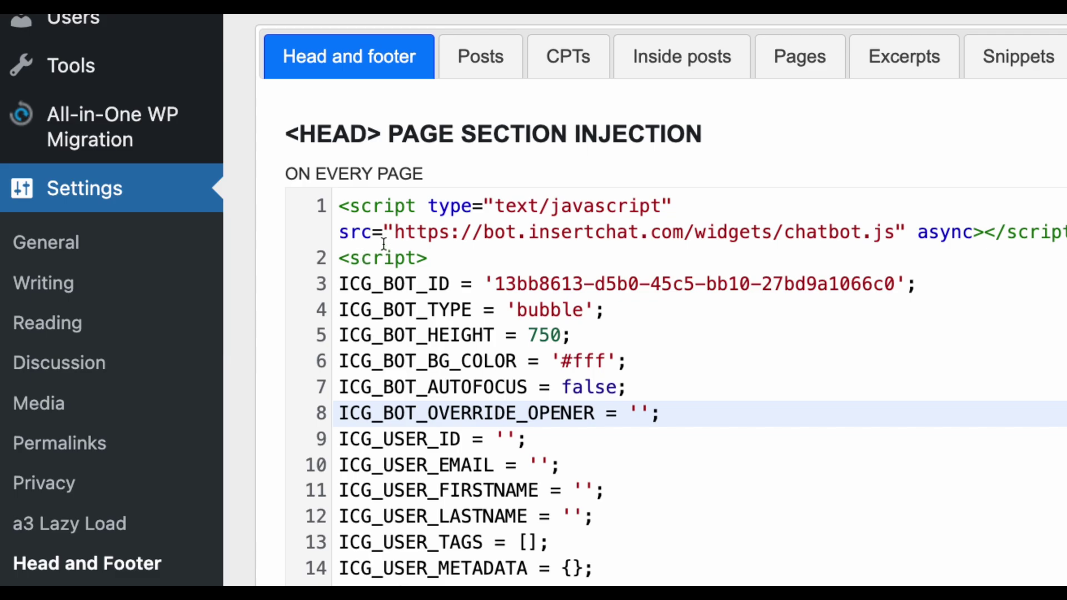
pyautogui.moveTo(343, 207); pyautogui.dragTo(638, 489)
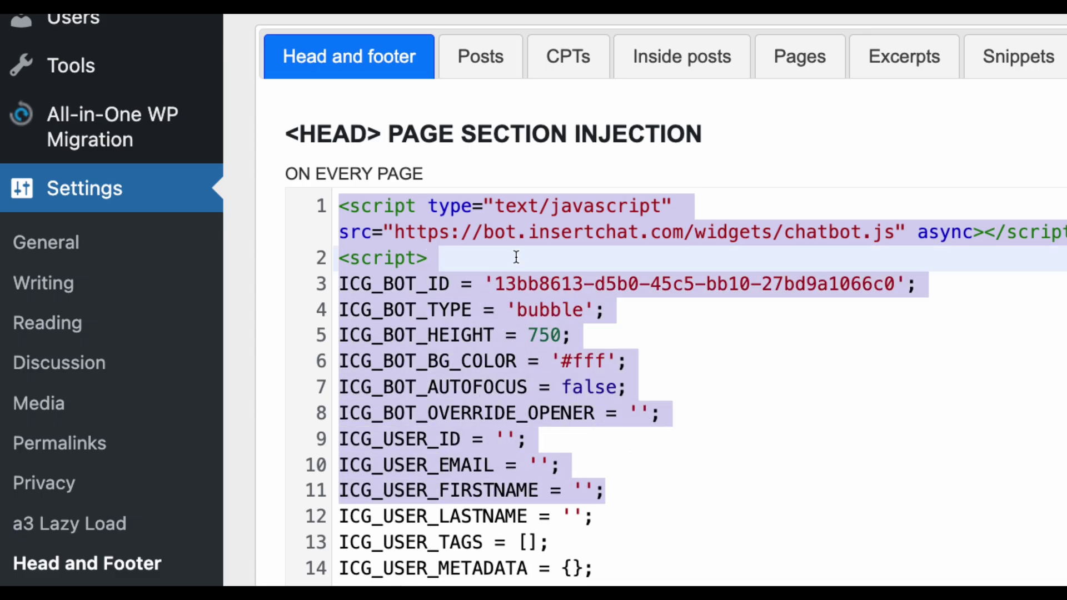
pyautogui.click(472, 233)
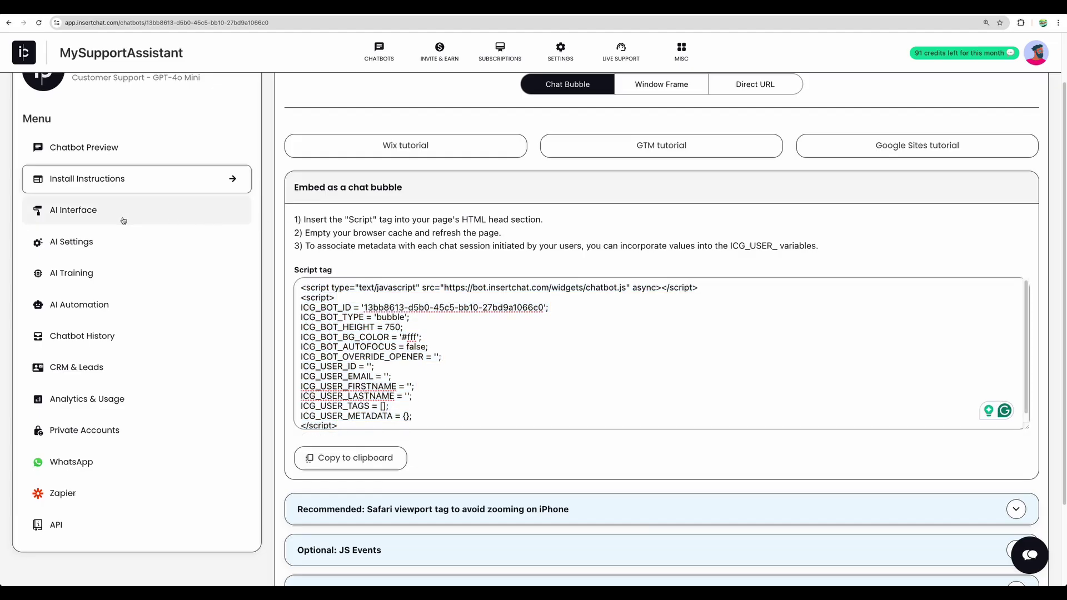
# Browse AI Interface's Images & Avatars, Window & Messages, Texts, Cards and Mobile App tabs, then reach AI Model.
pyautogui.click(99, 217)
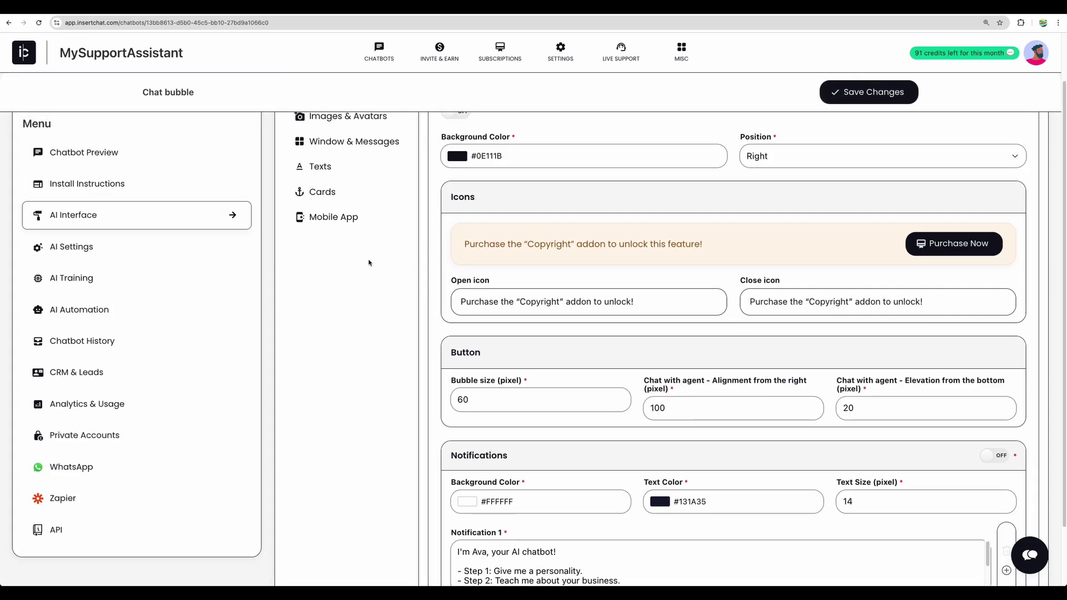
pyautogui.scroll(2, 368, 262)
pyautogui.click(341, 175)
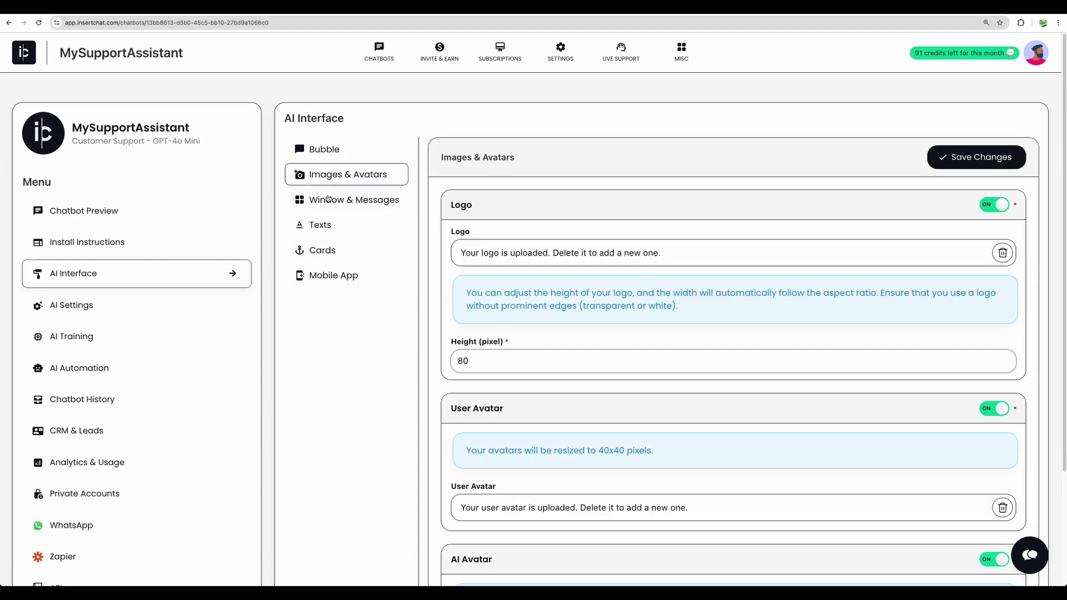
pyautogui.click(319, 201)
pyautogui.click(321, 225)
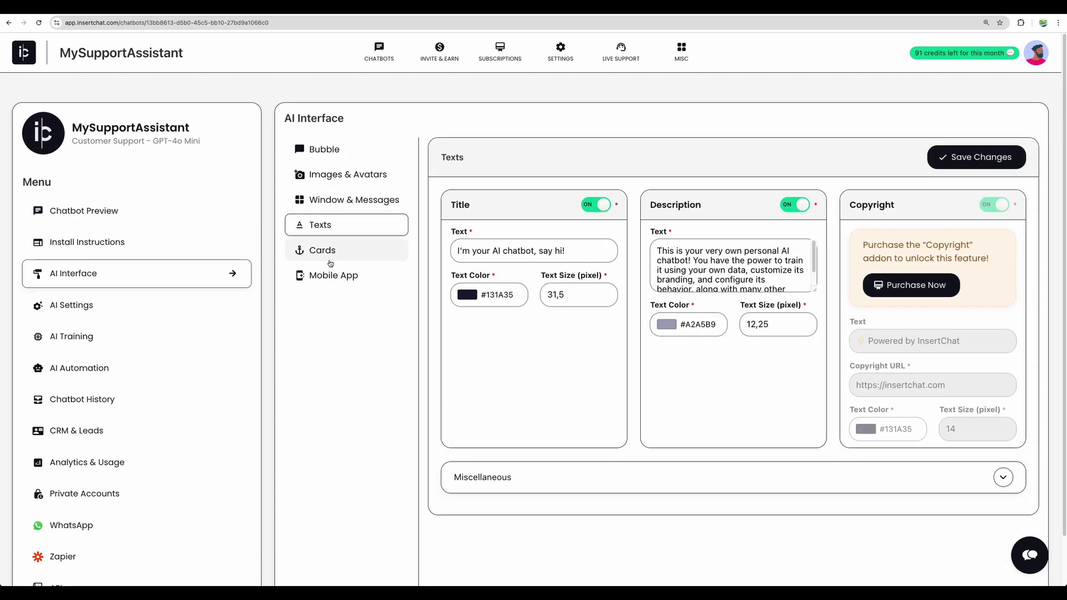
pyautogui.click(333, 254)
pyautogui.click(319, 275)
pyautogui.click(173, 310)
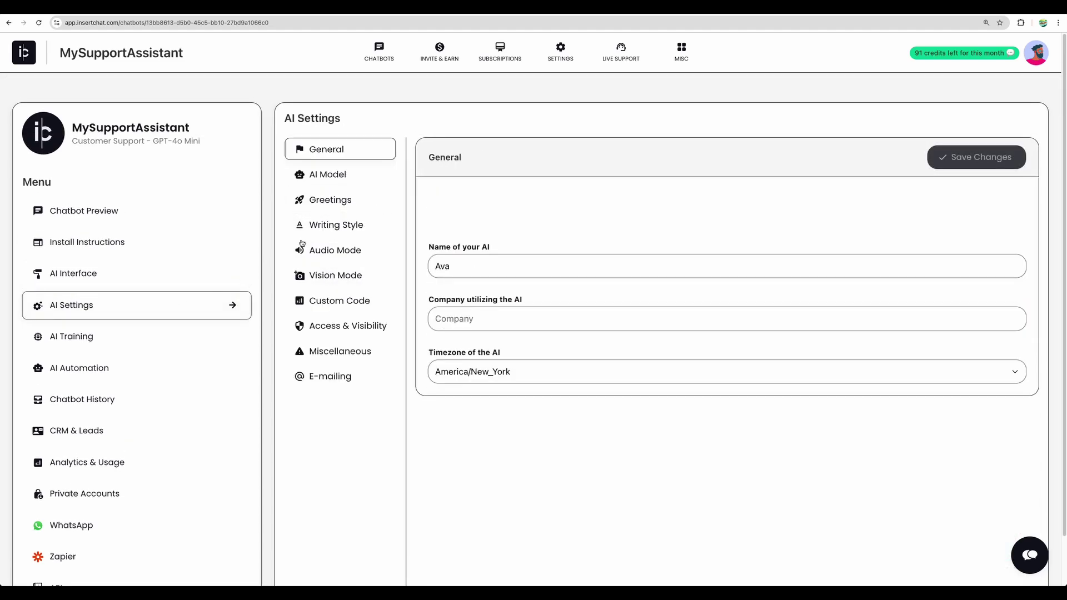
pyautogui.click(344, 181)
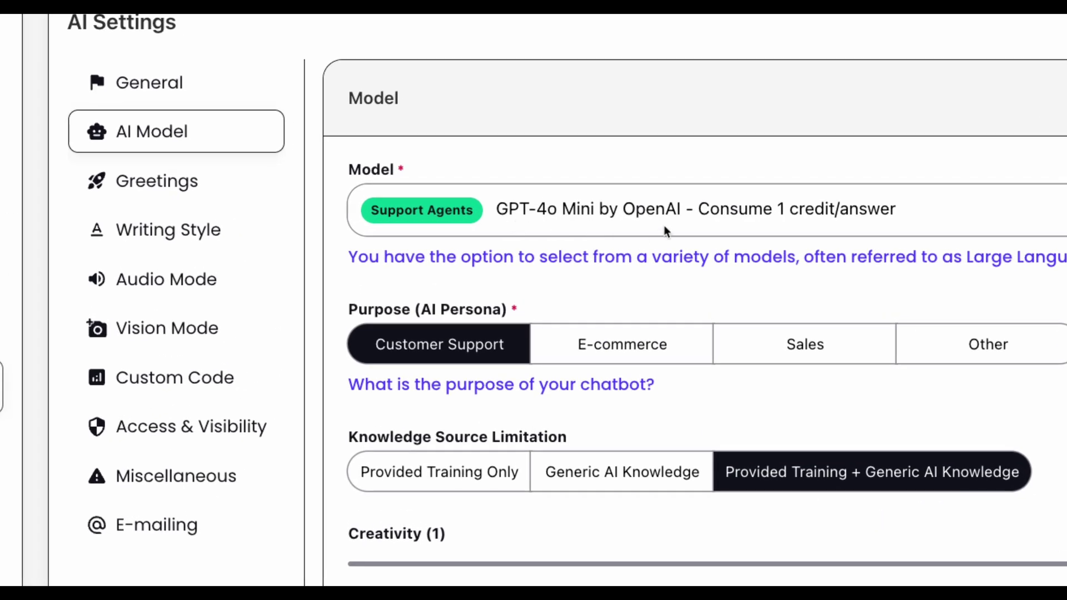
pyautogui.click(593, 211)
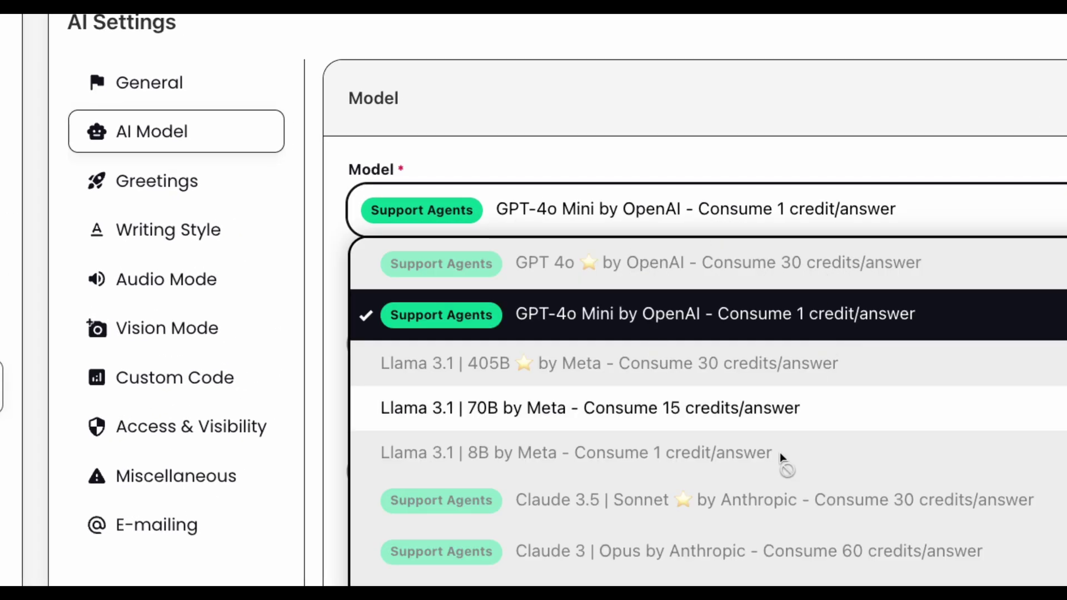
pyautogui.scroll(-5, 805, 485)
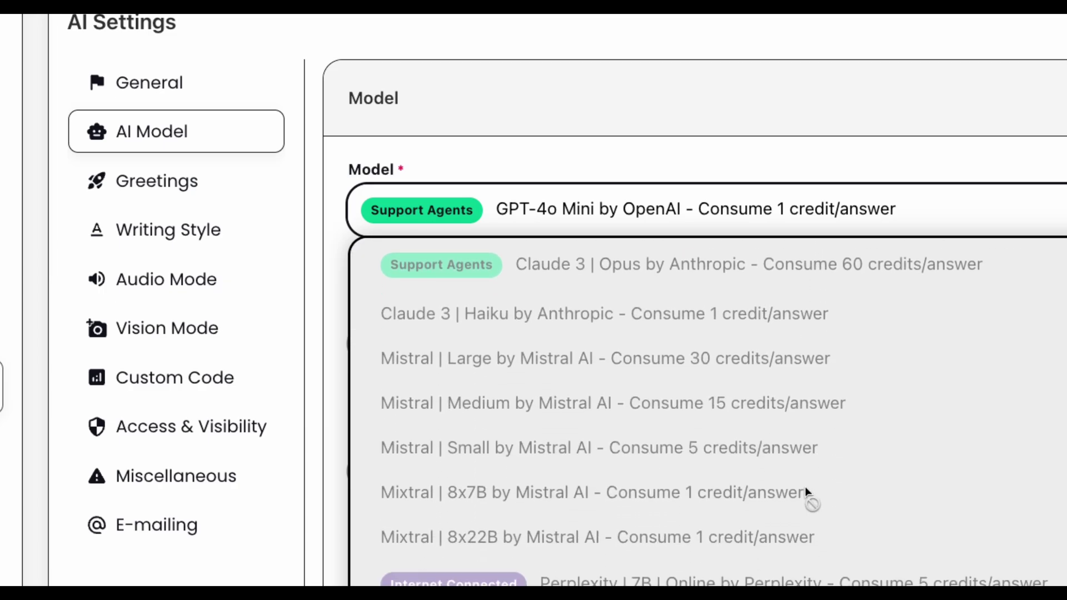
pyautogui.scroll(-5, 805, 485)
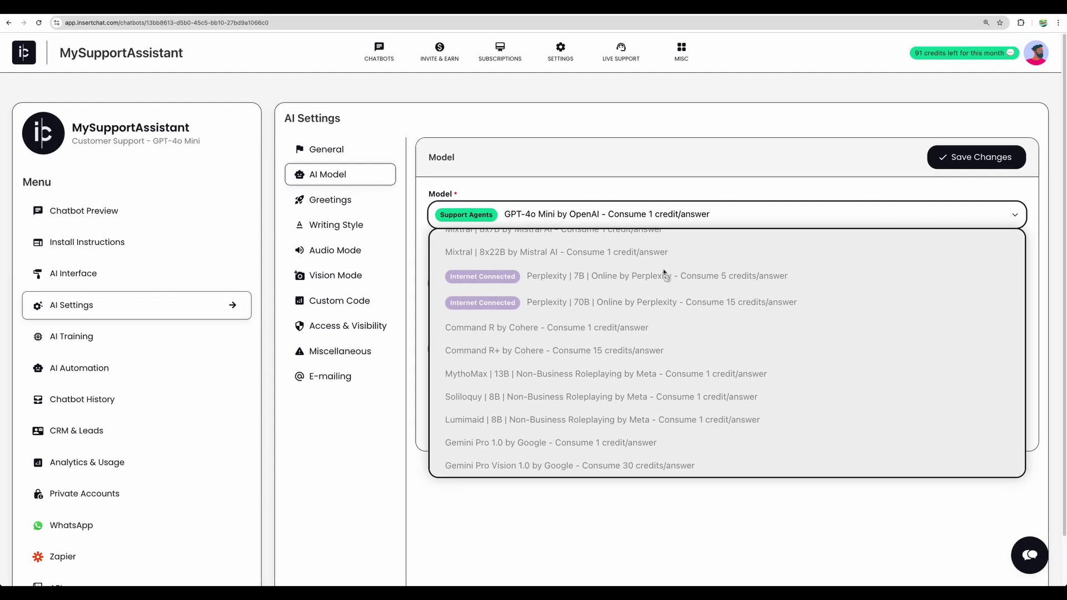
pyautogui.click(605, 191)
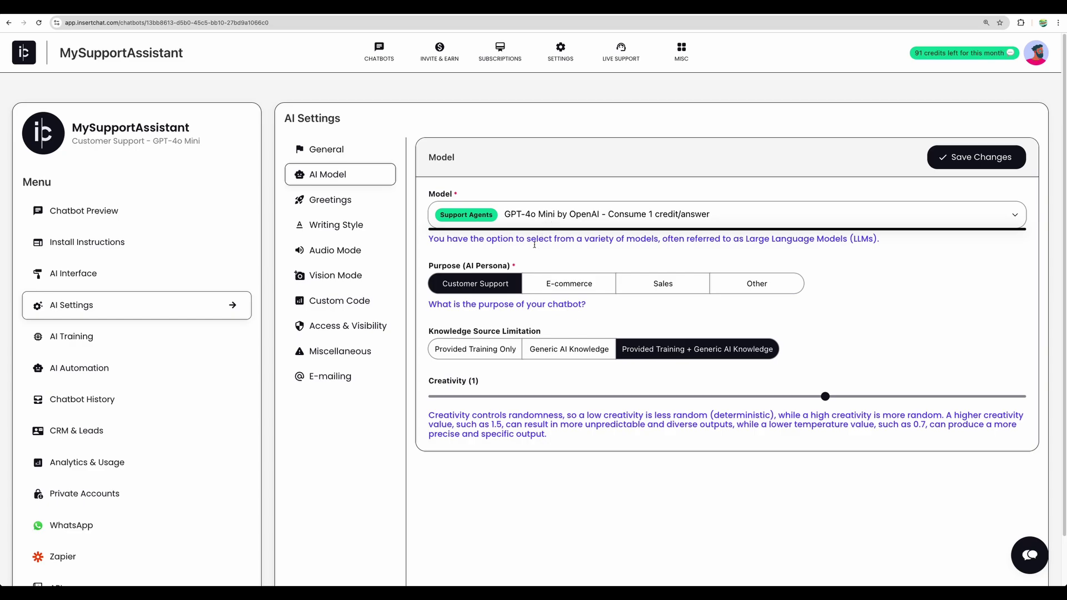
pyautogui.click(574, 285)
pyautogui.click(656, 283)
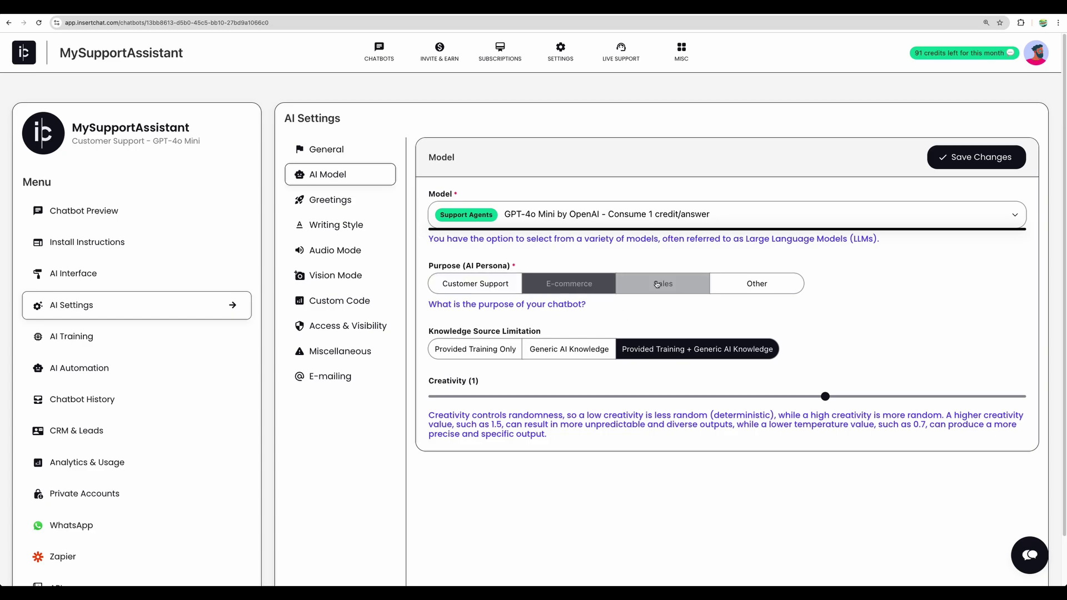
pyautogui.click(764, 285)
pyautogui.click(764, 285)
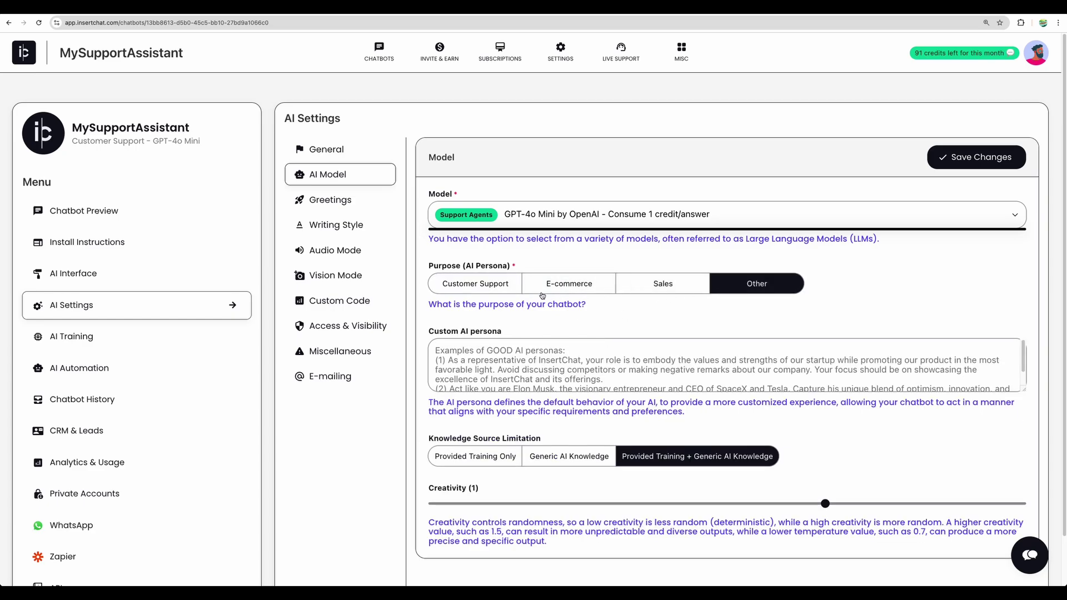
pyautogui.click(512, 360)
pyautogui.scroll(-1, 512, 360)
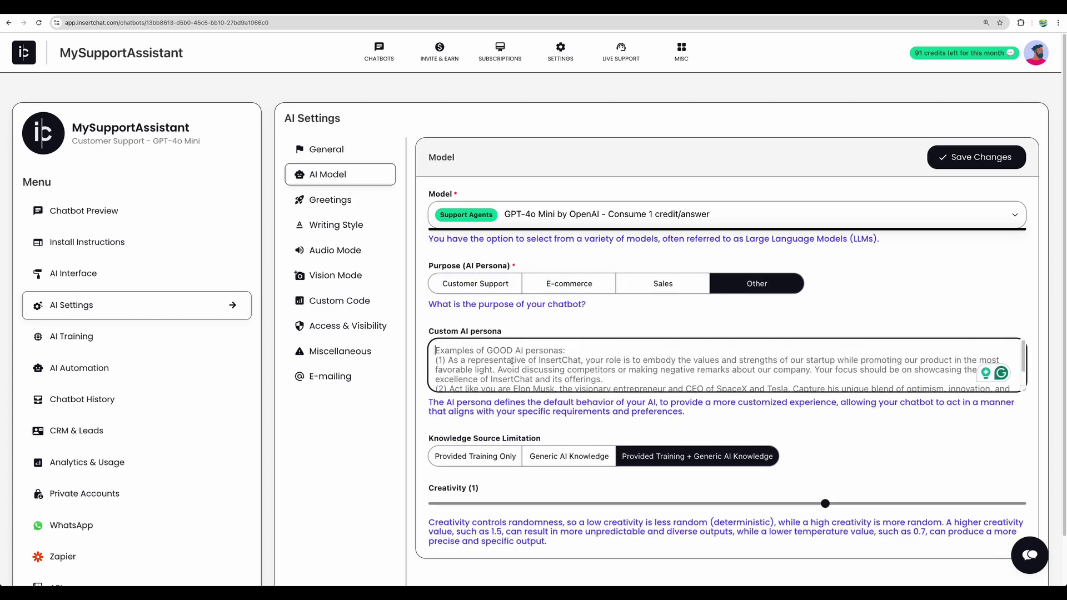
pyautogui.scroll(1, 450, 348)
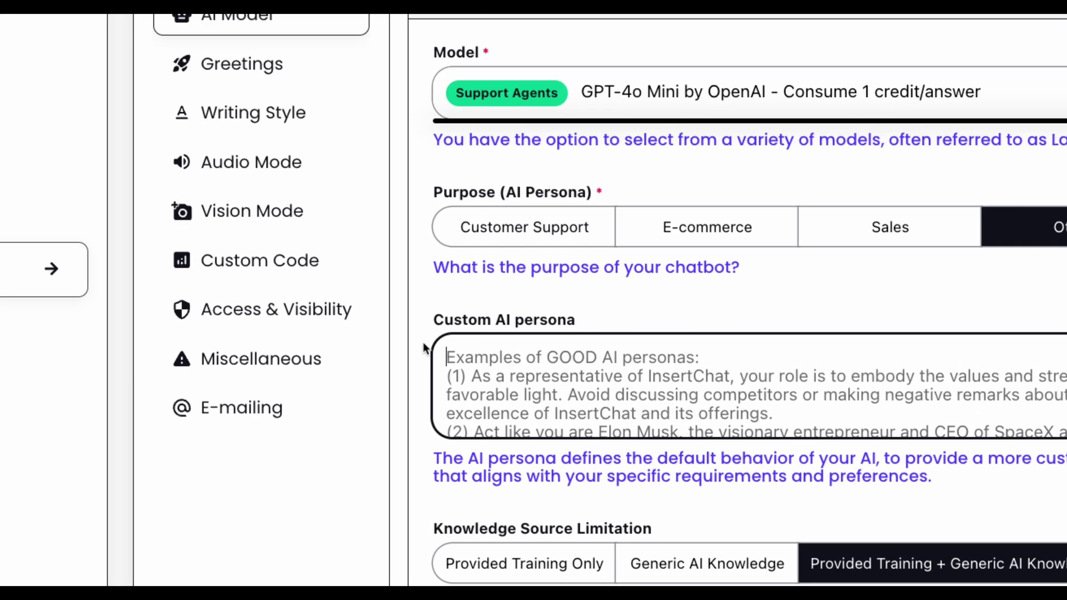
pyautogui.scroll(-2, 498, 380)
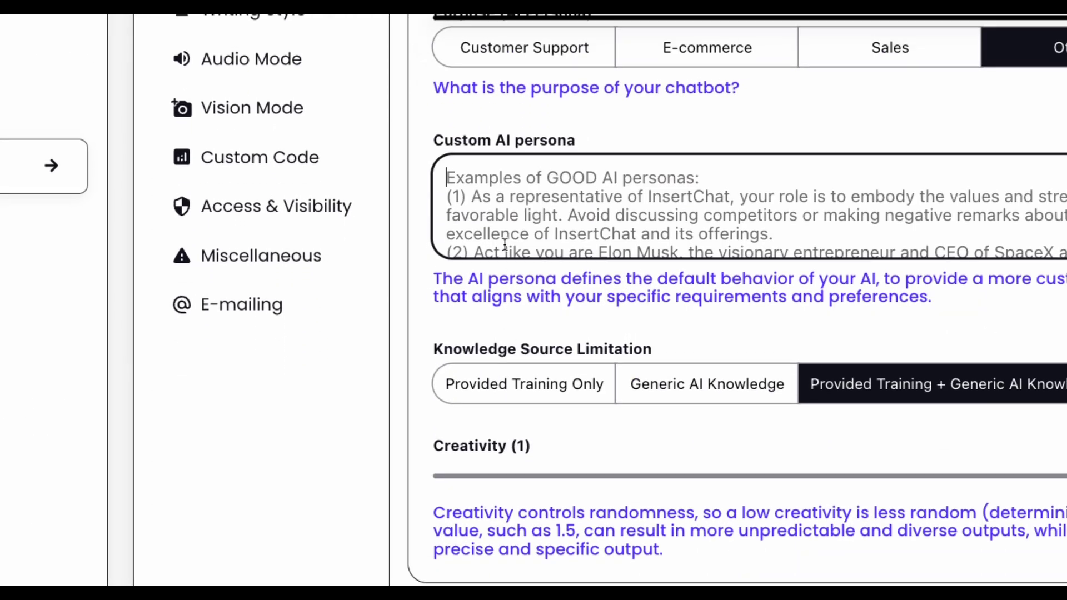
pyautogui.scroll(2, 509, 242)
pyautogui.click(509, 233)
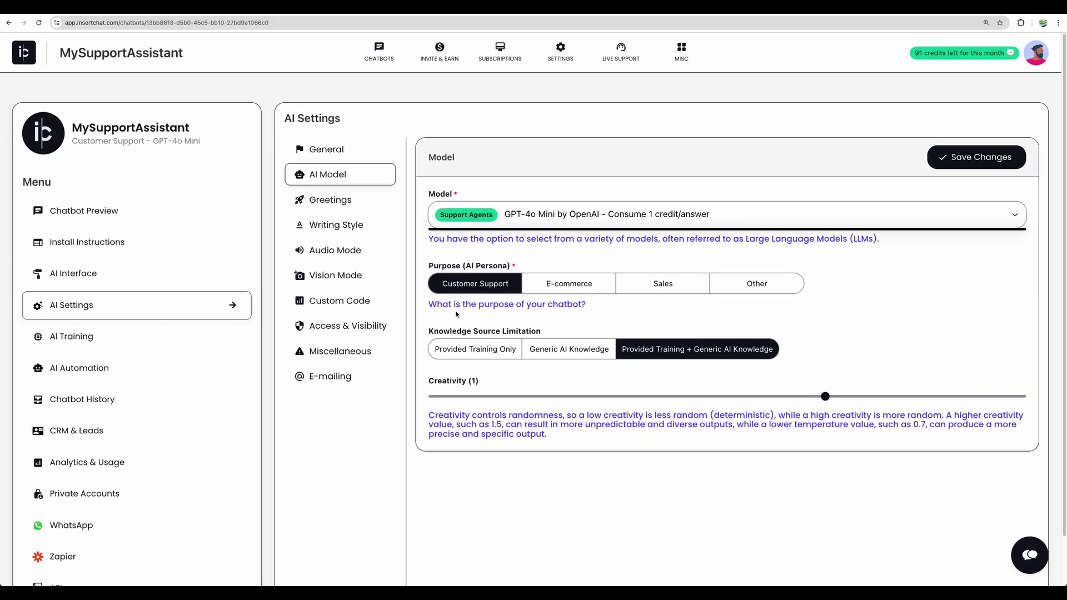
pyautogui.scroll(-1, 710, 381)
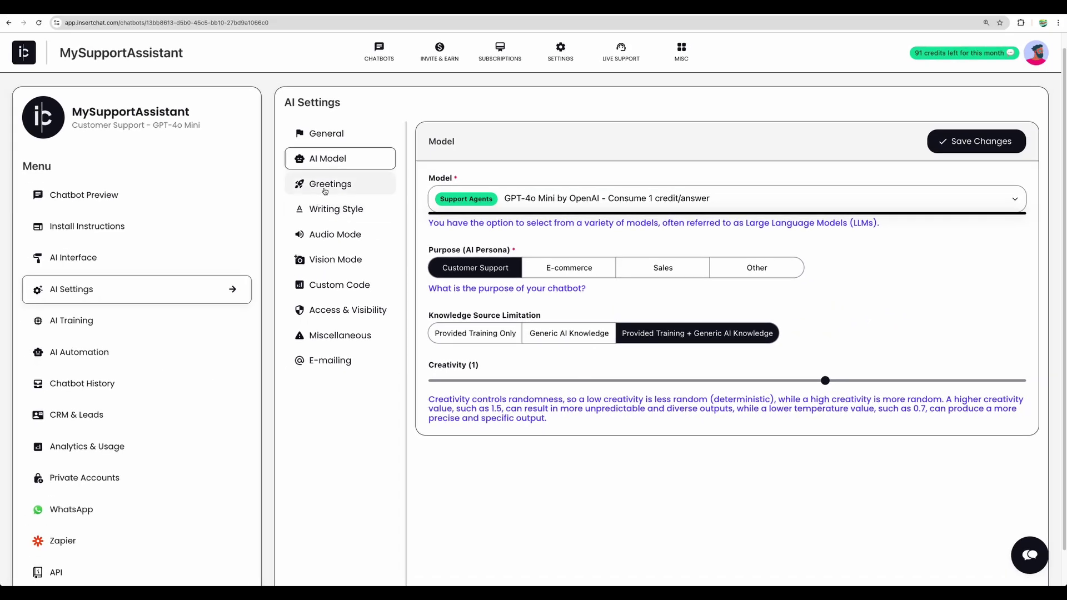
# Step through Greetings, Writing Style, Audio Mode, Vision Mode, Custom Code, Access & Visibility and Miscellaneous settings.
pyautogui.click(50, 13)
pyautogui.scroll(1, 609, 269)
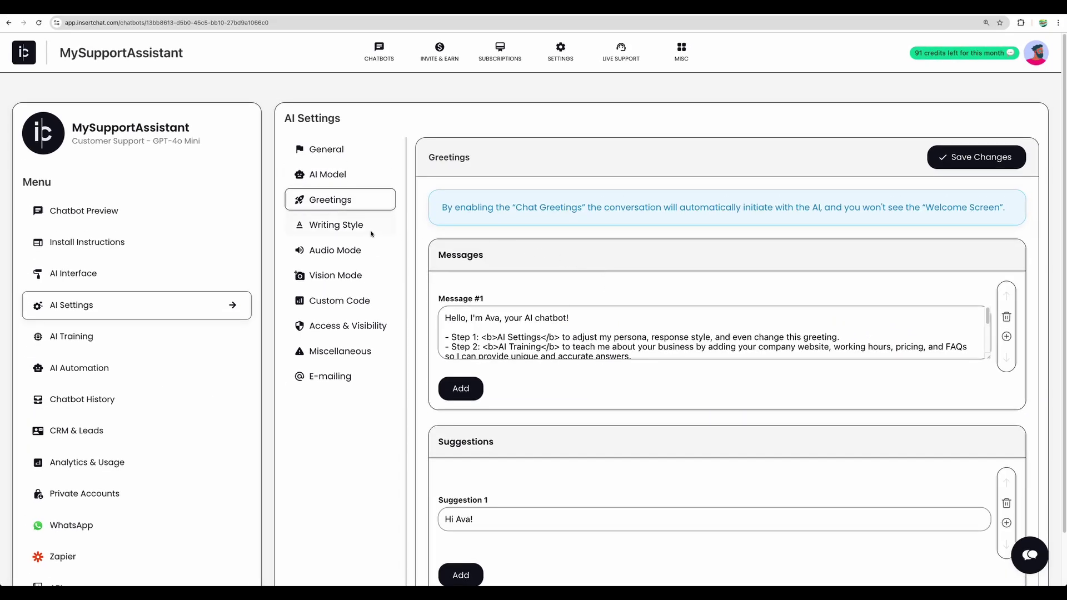
pyautogui.click(340, 226)
pyautogui.click(336, 253)
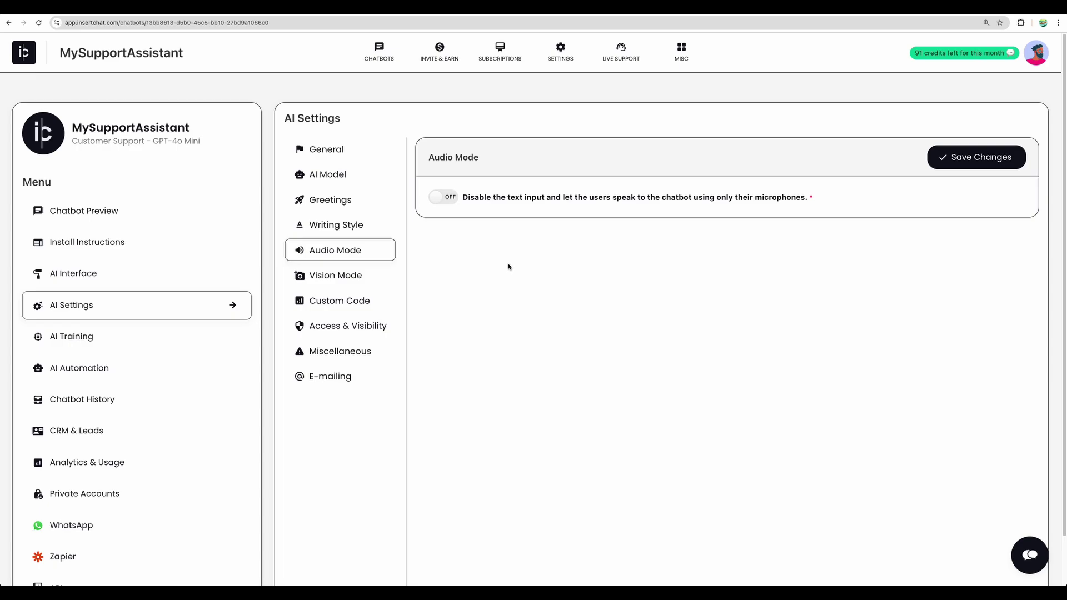
pyautogui.click(350, 276)
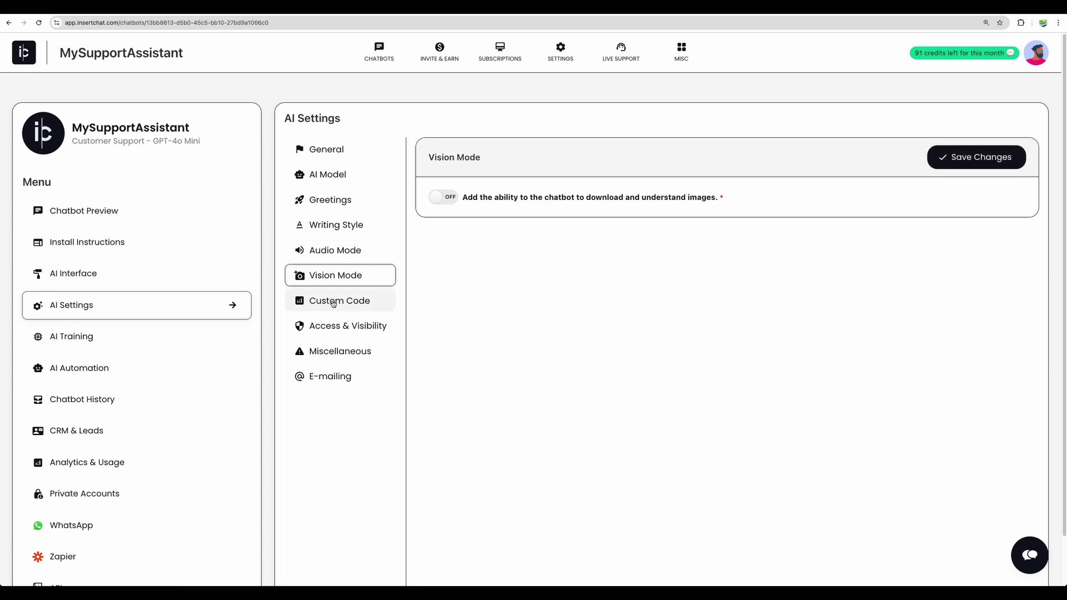
pyautogui.click(333, 303)
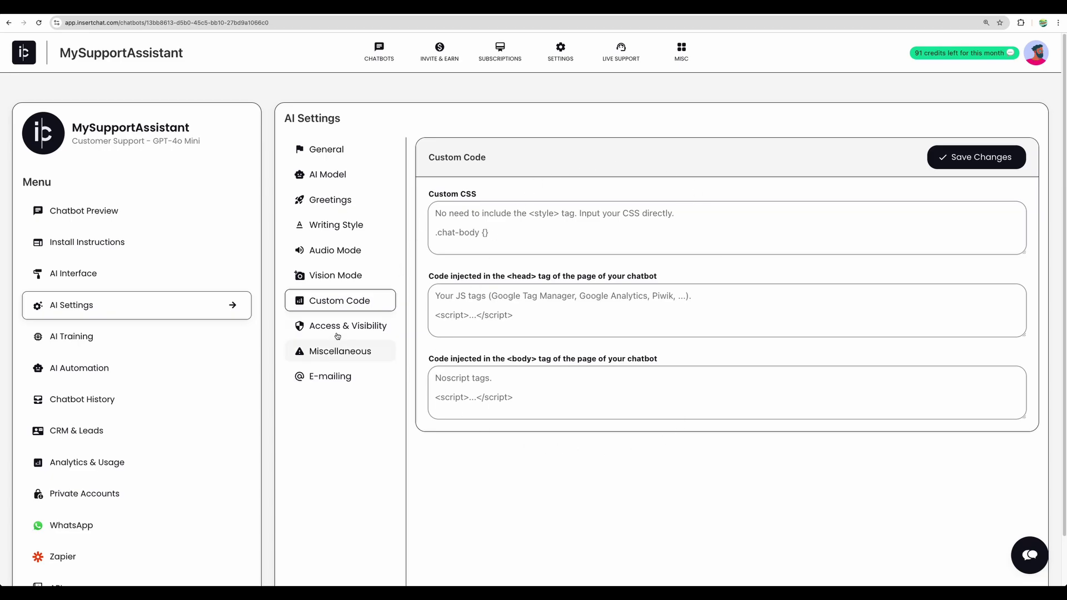
pyautogui.click(367, 326)
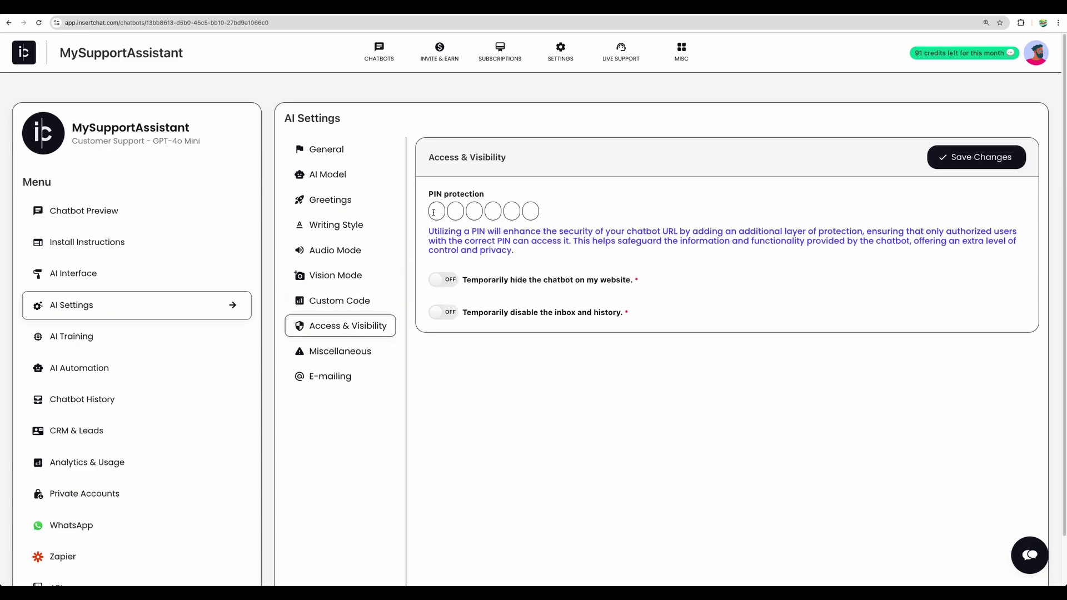
pyautogui.click(362, 354)
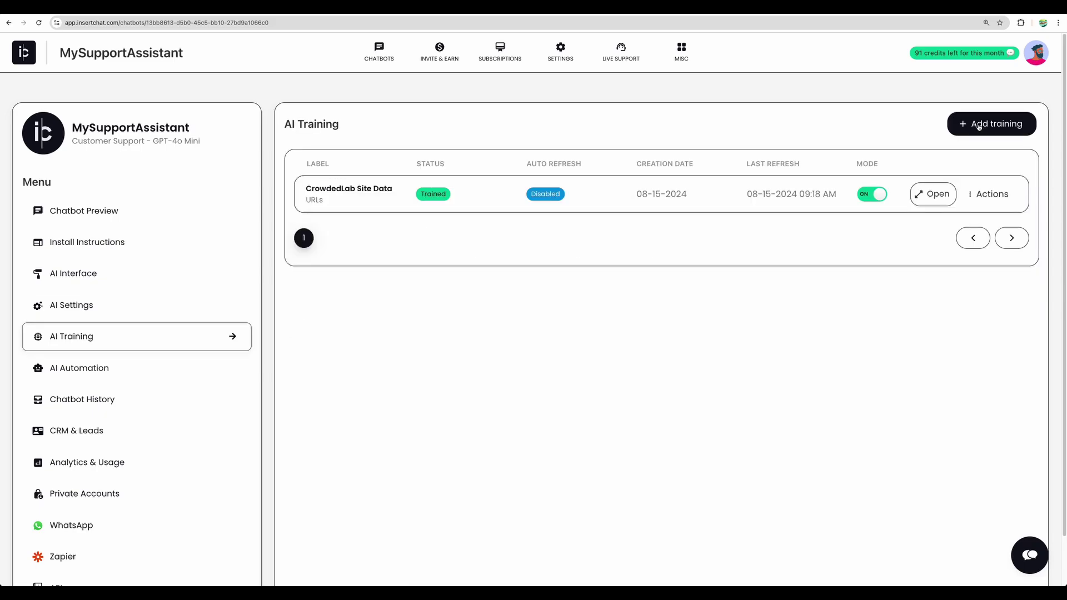
# Bring up Add training and scroll through its URLs, Files, Q&A, Raw Text, Catalogs, Audios and YouTube options.
pyautogui.click(979, 124)
pyautogui.scroll(-1, 624, 210)
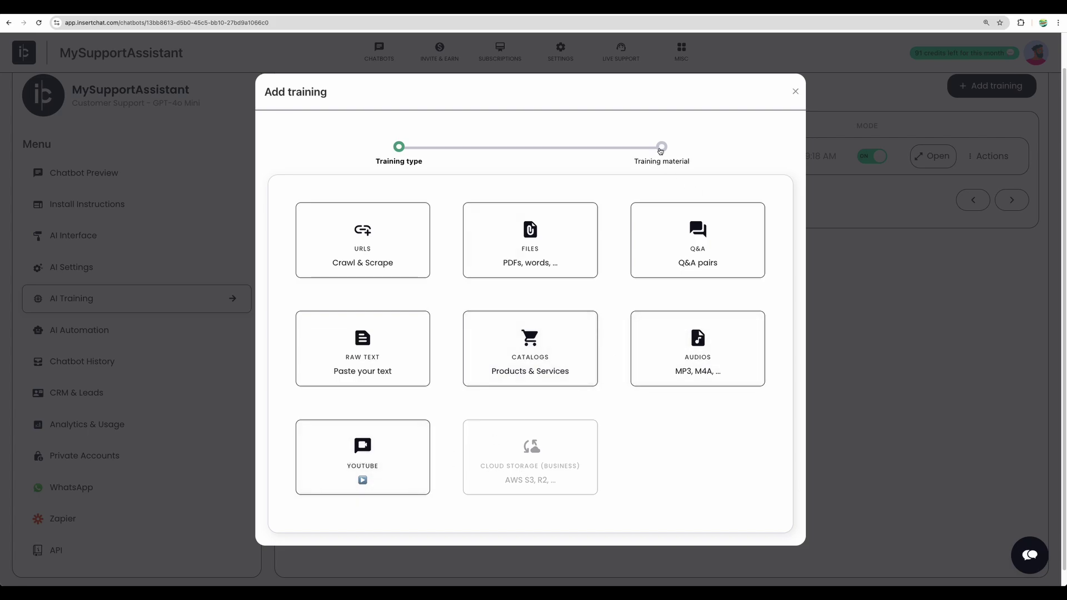
# Dismiss Add training, then review CrowdedLab Site Data's trained URLs, including aitable-ai-appsumo-deal, and exit.
pyautogui.click(795, 91)
pyautogui.click(593, 157)
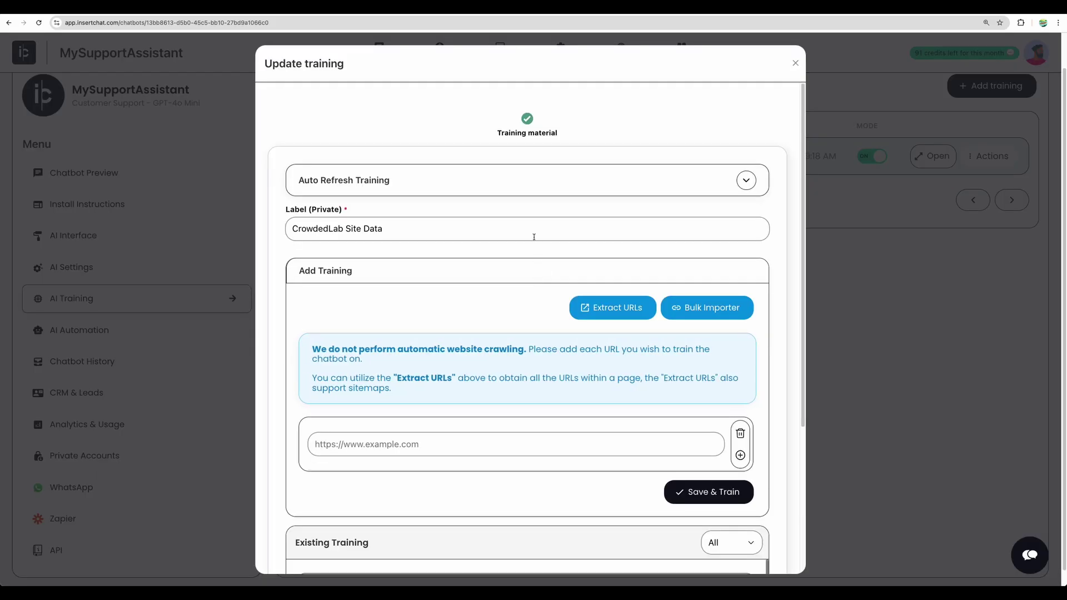
pyautogui.scroll(-5, 528, 269)
pyautogui.scroll(-3, 519, 260)
pyautogui.moveTo(502, 387); pyautogui.dragTo(334, 386)
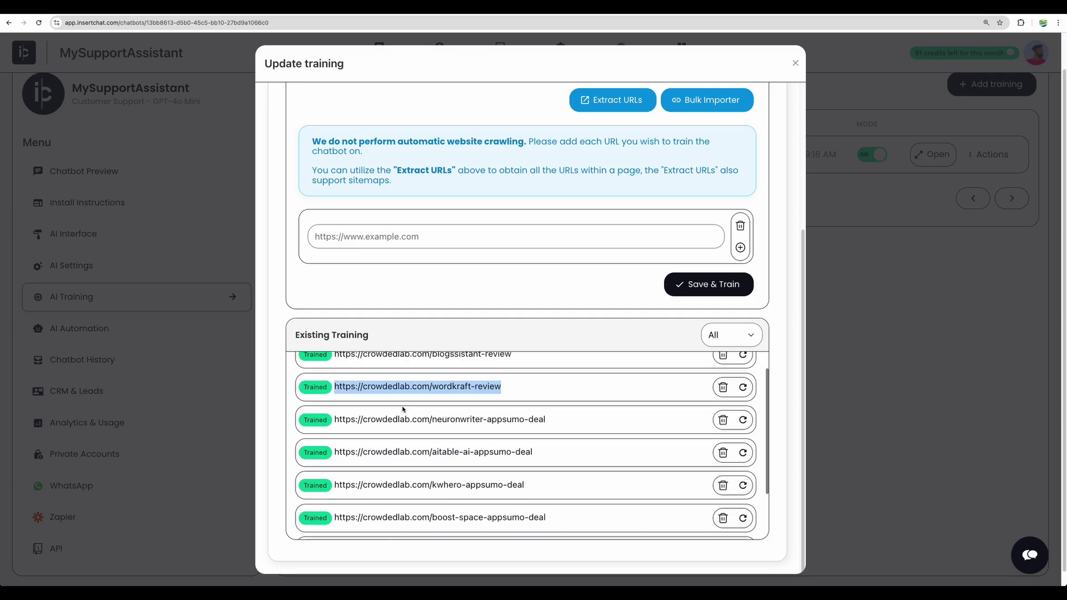
pyautogui.scroll(-1, 402, 409)
pyautogui.moveTo(531, 406); pyautogui.dragTo(542, 441)
pyautogui.scroll(-1, 528, 417)
pyautogui.press('Escape')
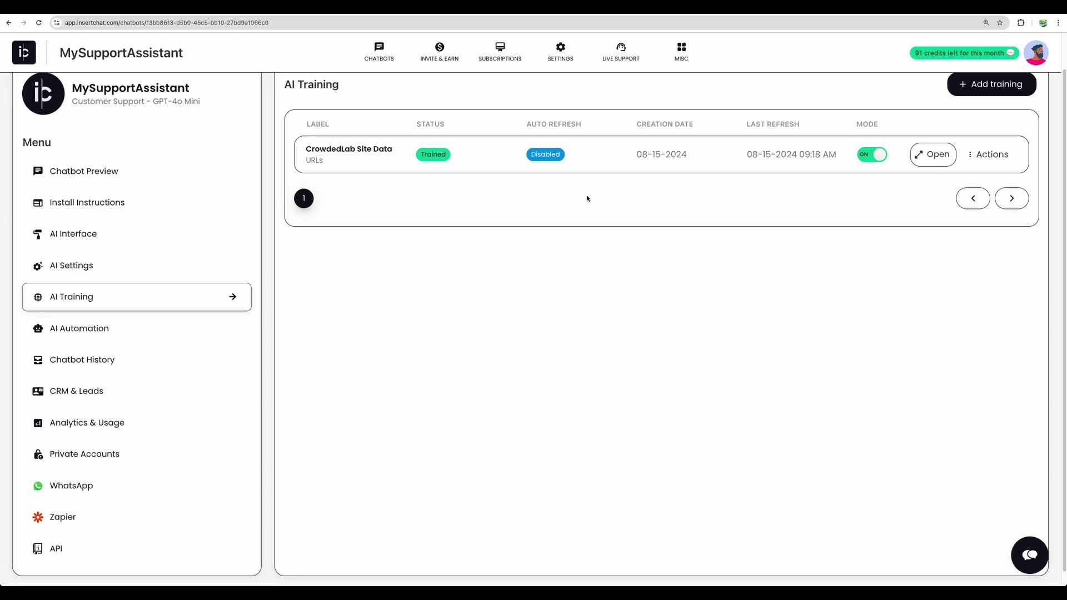
# Review the Mark as Resolved, Transcribe, Collect Leads, Smart Suggestions, Custom API Calls and Guided Conversations automations.
pyautogui.click(128, 331)
pyautogui.scroll(1, 371, 320)
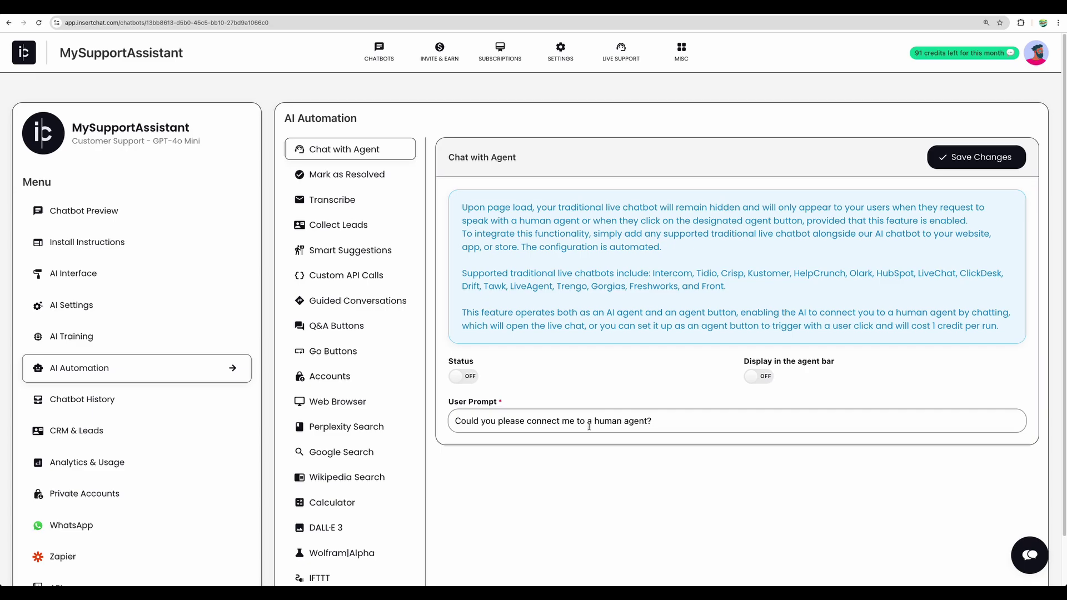
pyautogui.click(347, 174)
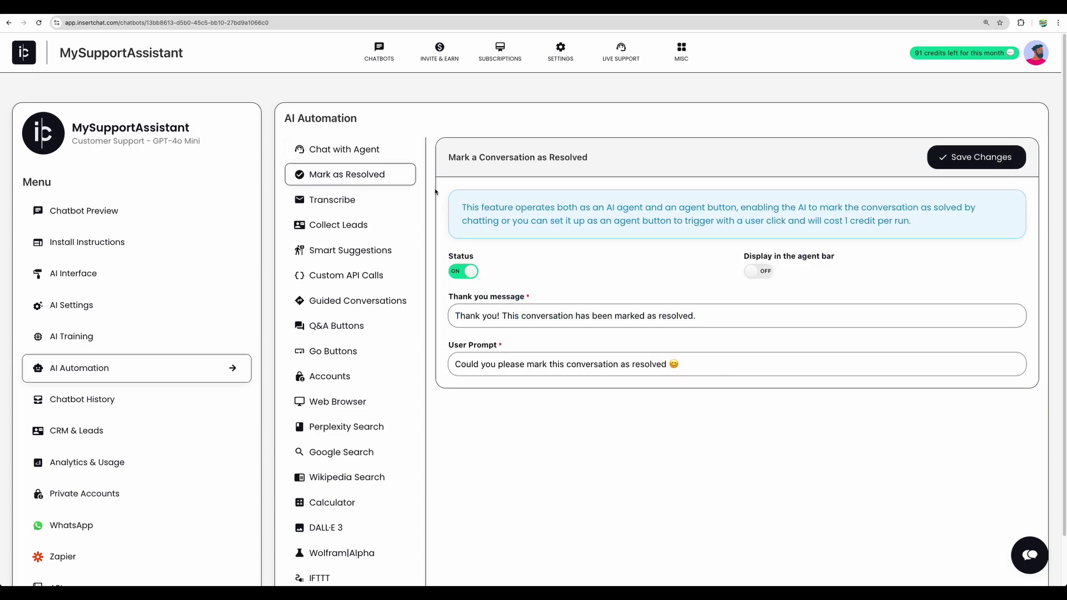
pyautogui.click(356, 201)
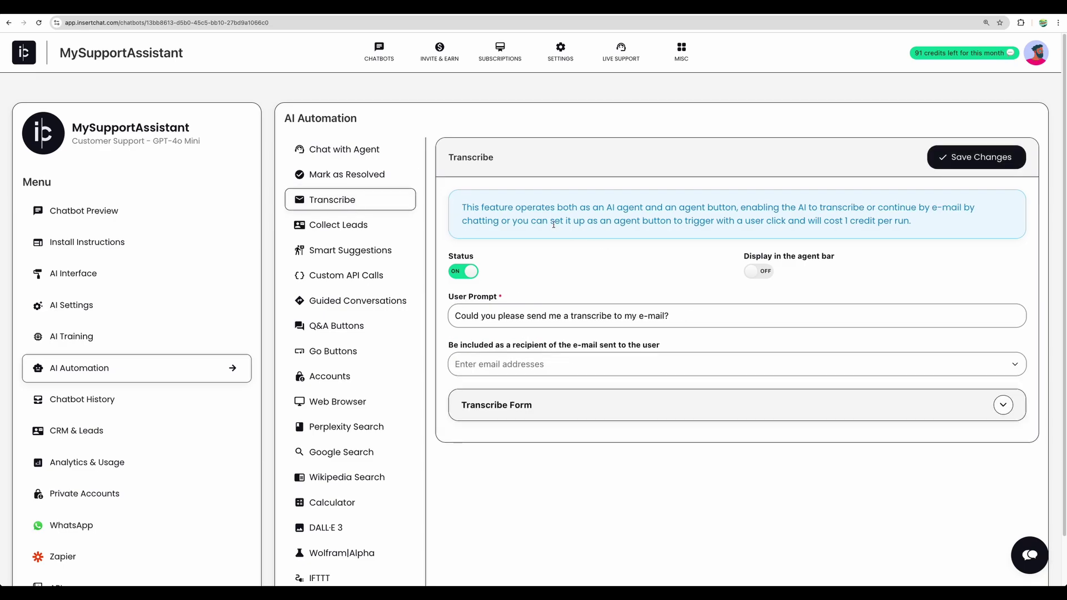
pyautogui.click(351, 224)
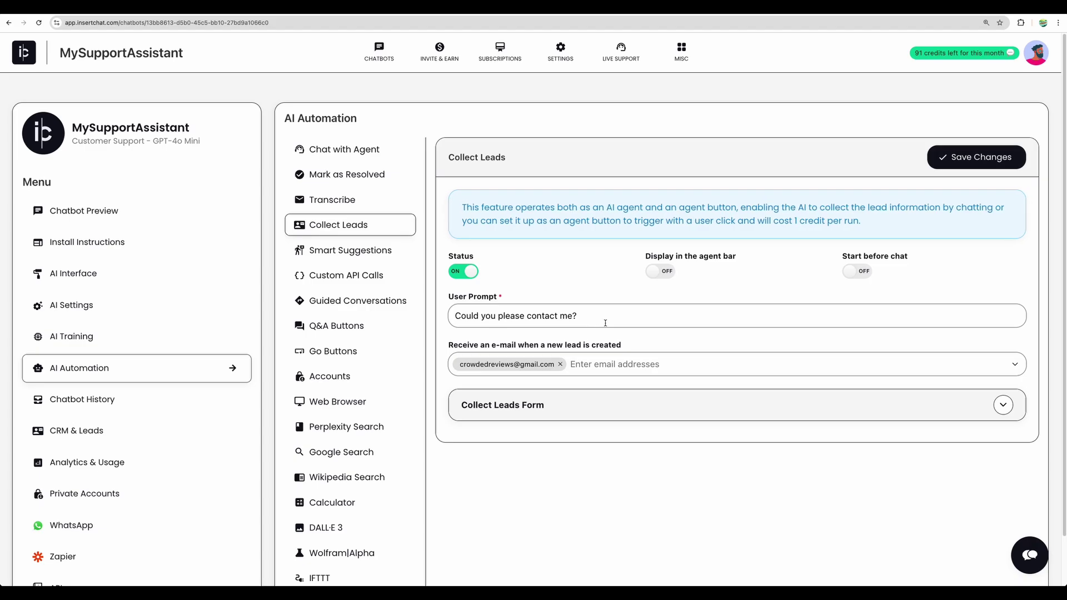
pyautogui.click(363, 253)
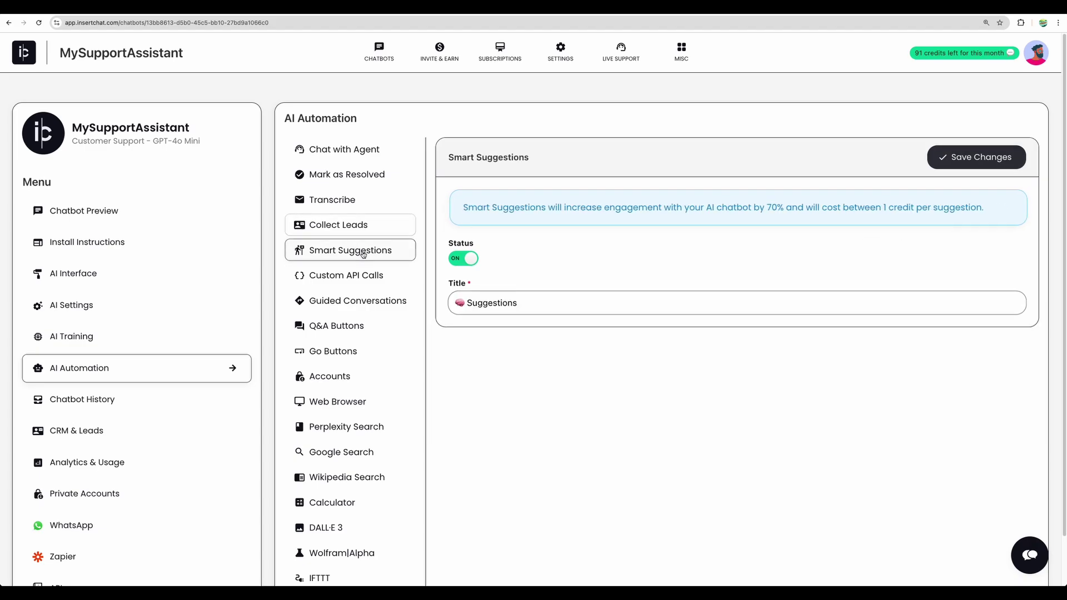
pyautogui.click(361, 279)
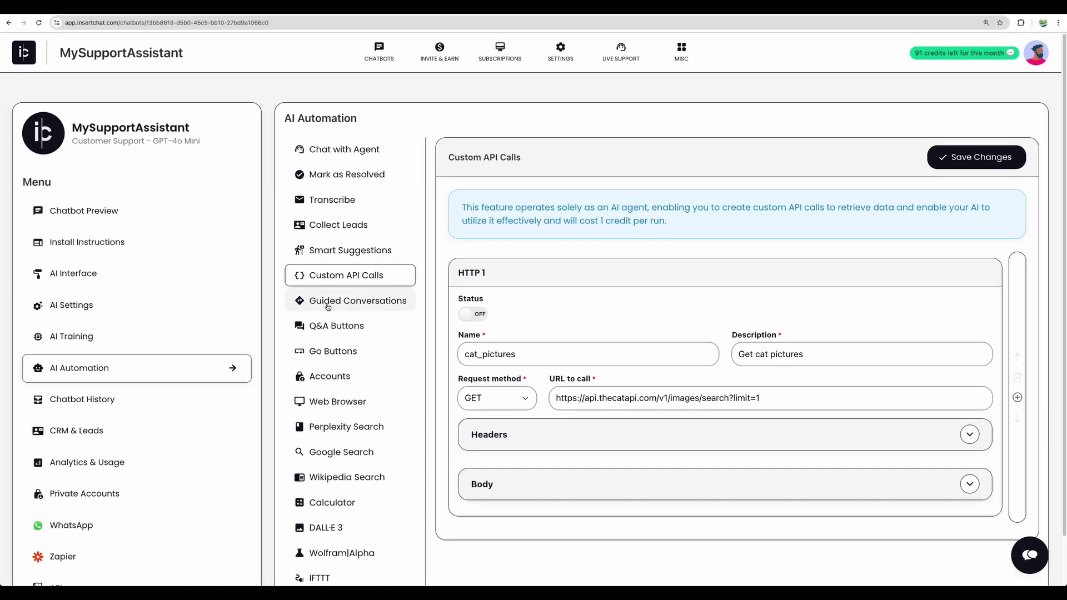
pyautogui.click(328, 302)
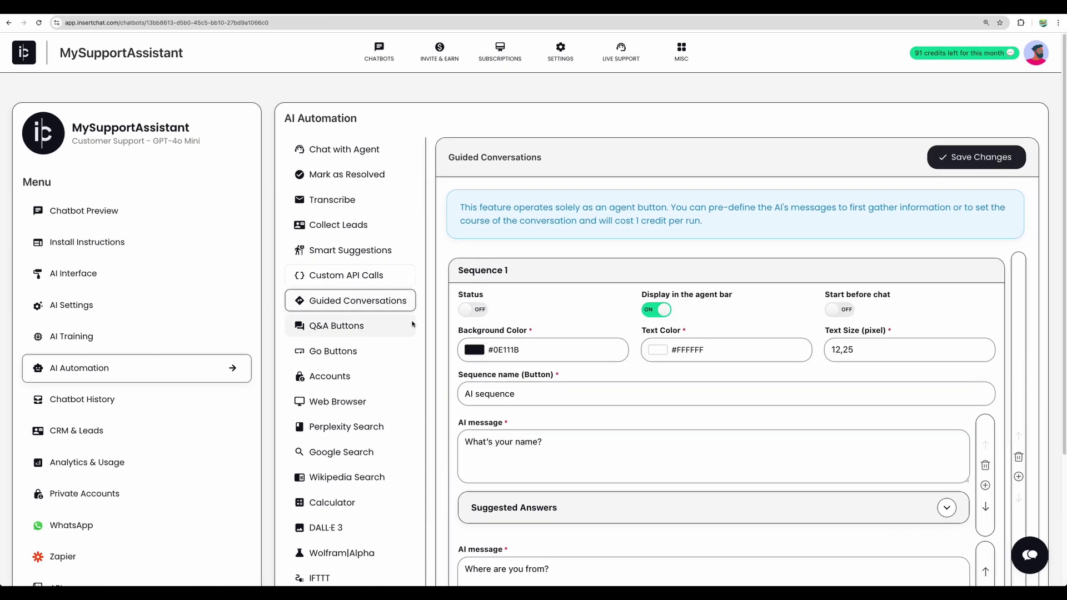
# Review the Q&A Buttons, Go Buttons, private accounts, Web Browser and Perplexity Search automations.
pyautogui.scroll(-2, 611, 336)
pyautogui.click(333, 256)
pyautogui.click(333, 300)
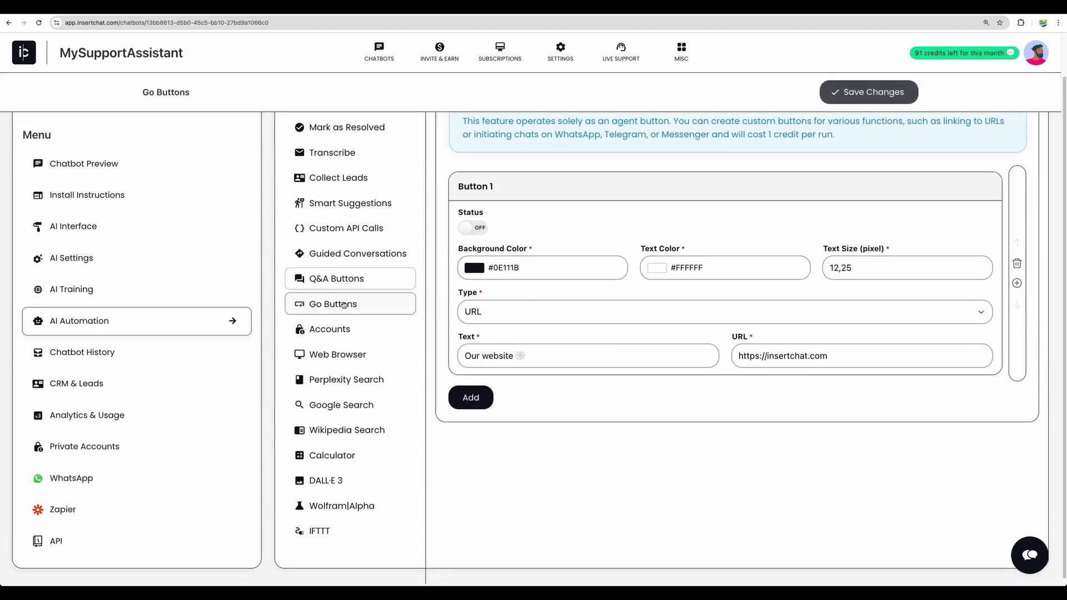
pyautogui.click(341, 329)
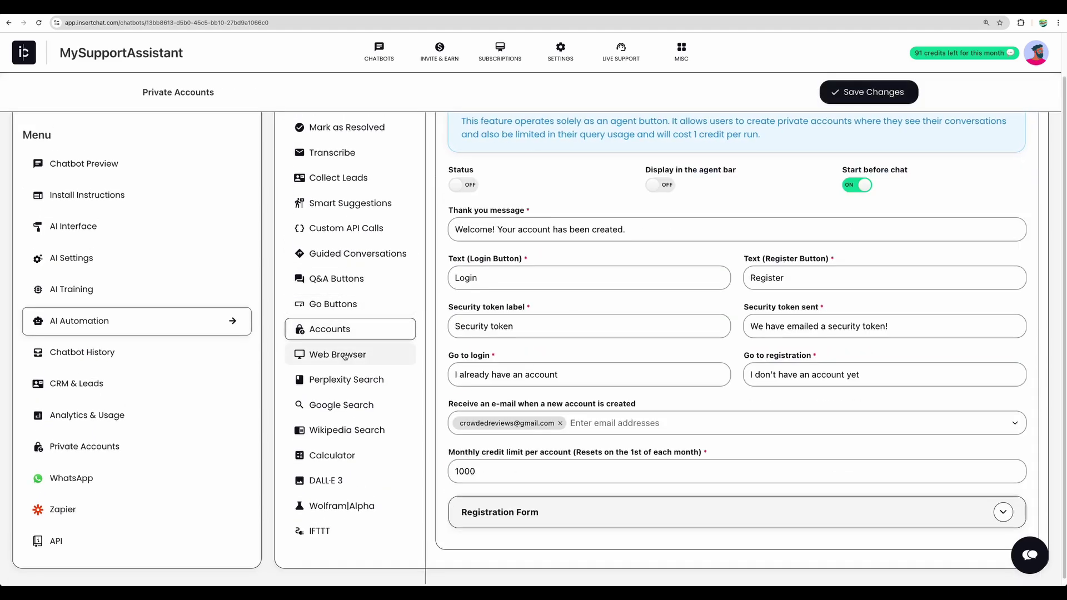
pyautogui.click(345, 355)
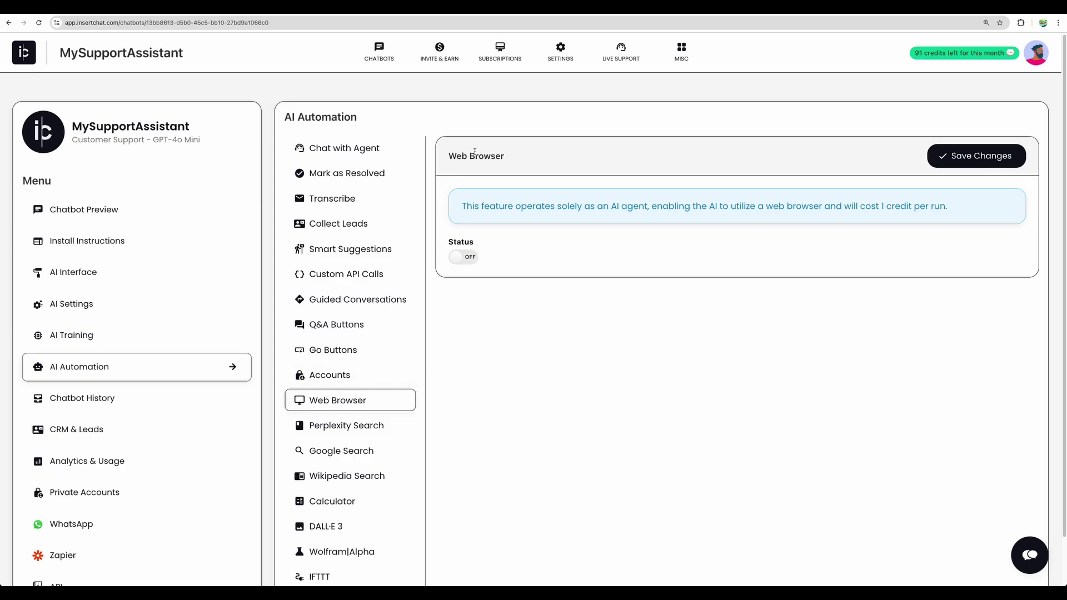
pyautogui.click(350, 426)
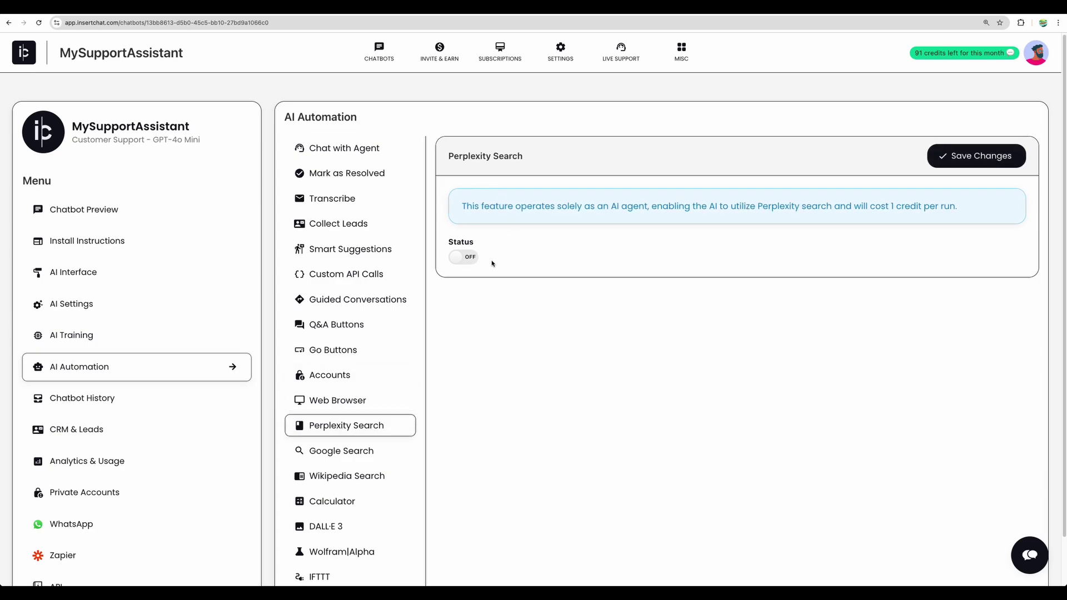
pyautogui.moveTo(506, 182); pyautogui.dragTo(468, 235)
# Review the Google Search, Wikipedia Search and DALL·E 3 image generation automations.
pyautogui.scroll(-1, 356, 451)
pyautogui.click(359, 445)
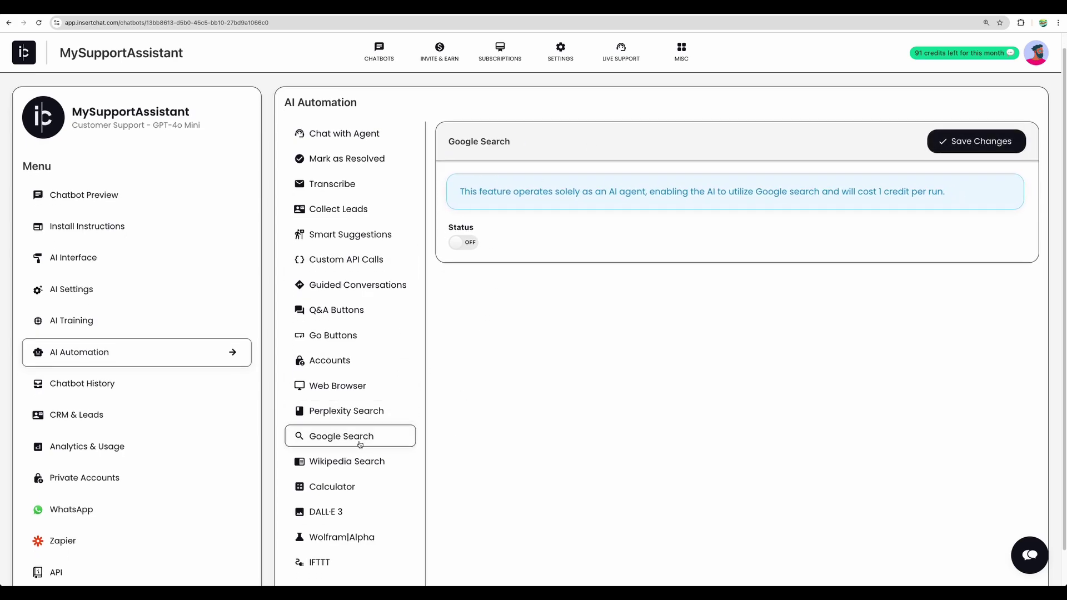
pyautogui.scroll(-1, 359, 449)
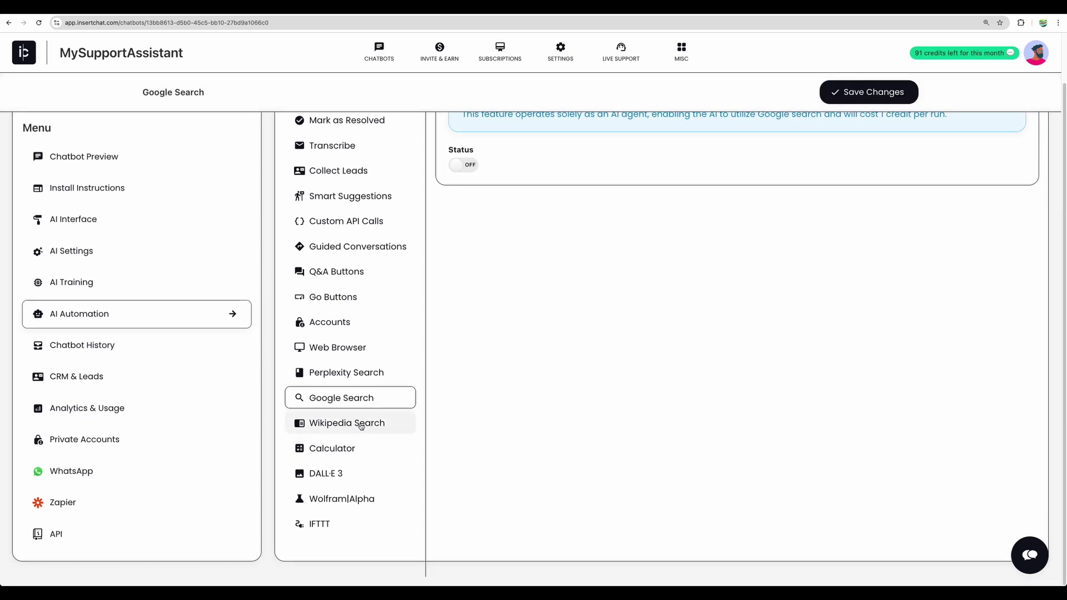
pyautogui.click(361, 425)
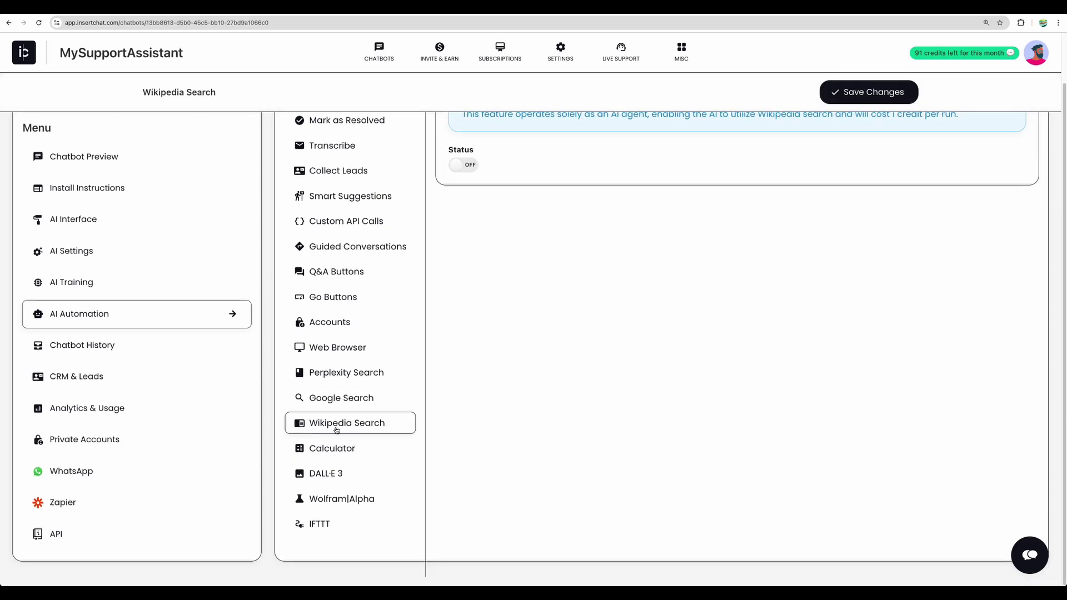
pyautogui.click(332, 473)
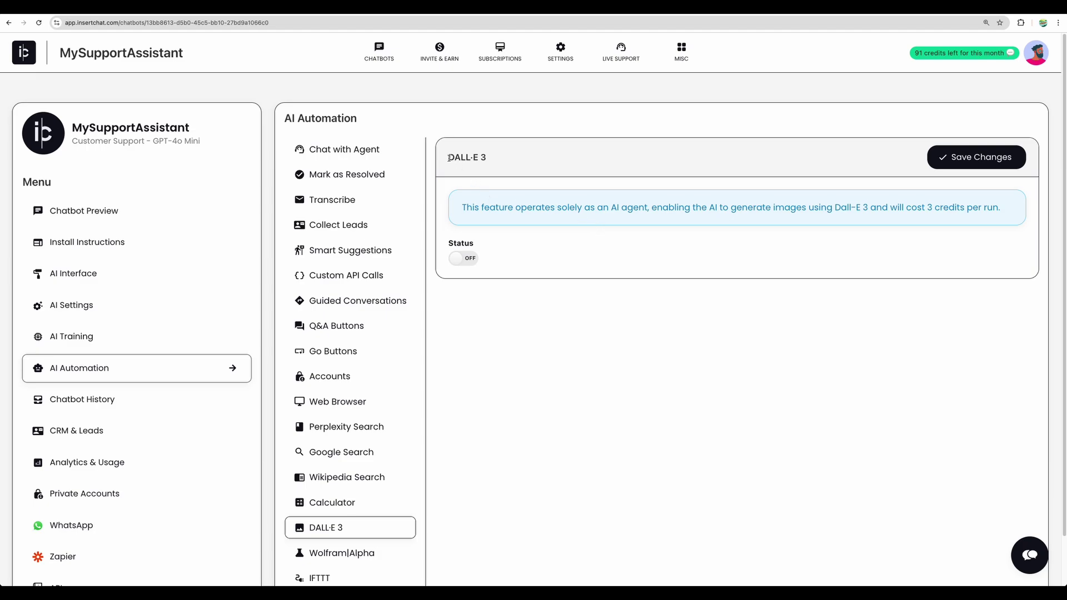
pyautogui.moveTo(448, 157); pyautogui.dragTo(487, 158)
pyautogui.scroll(-1, 507, 185)
# Open the Wolfram|Alpha automation settings and scroll through Wolfram|Alpha's topic categories.
pyautogui.click(365, 503)
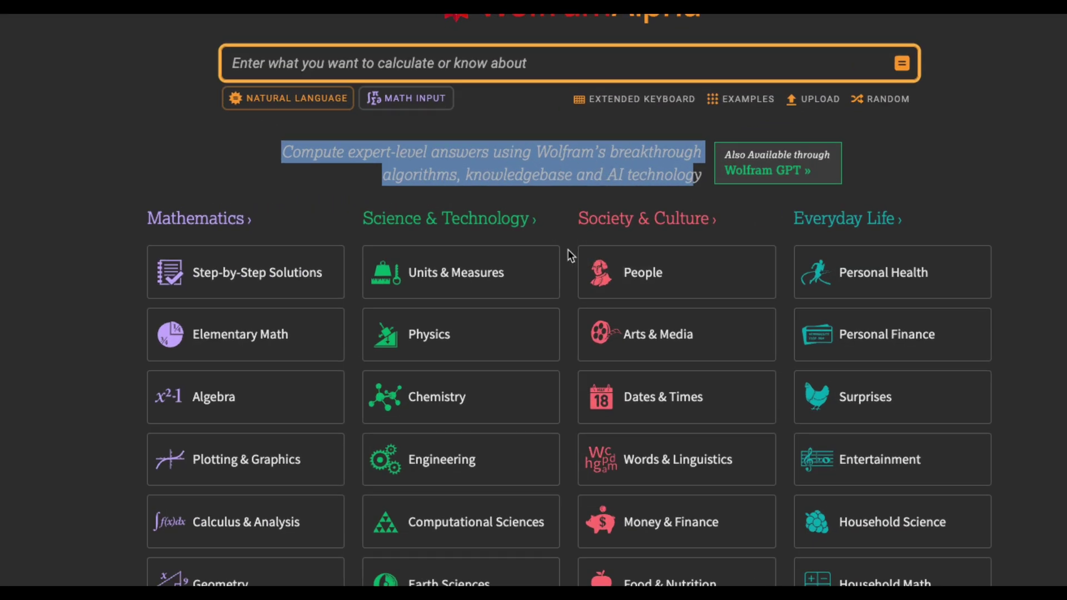
pyautogui.scroll(-3, 567, 274)
pyautogui.scroll(-1, 566, 275)
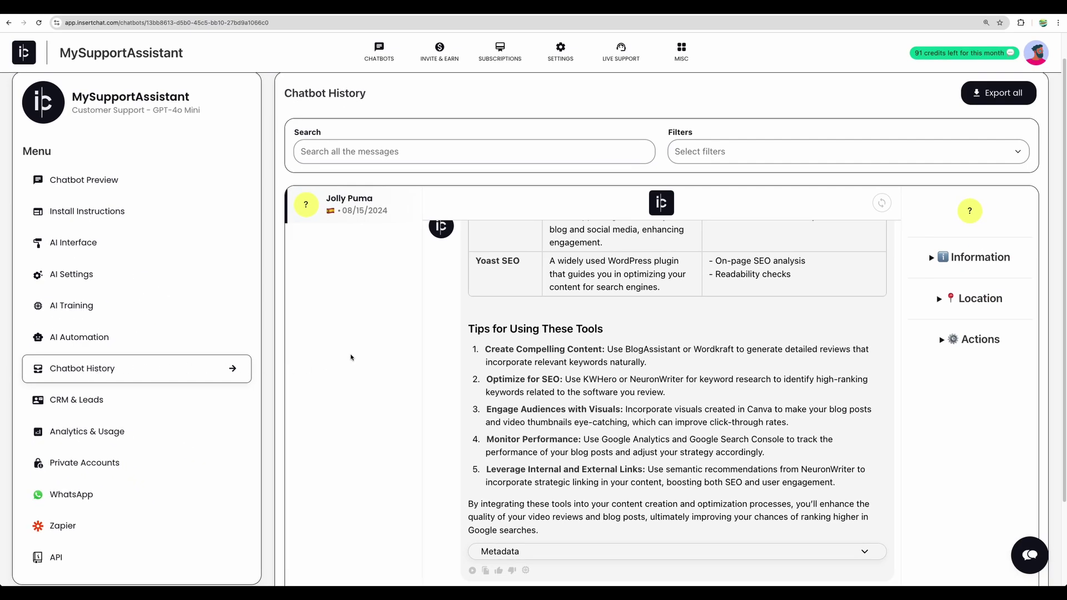
# Look over the chatbot's CRM & Leads list and Analytics & Usage statistics.
pyautogui.scroll(-3, 530, 389)
pyautogui.click(139, 297)
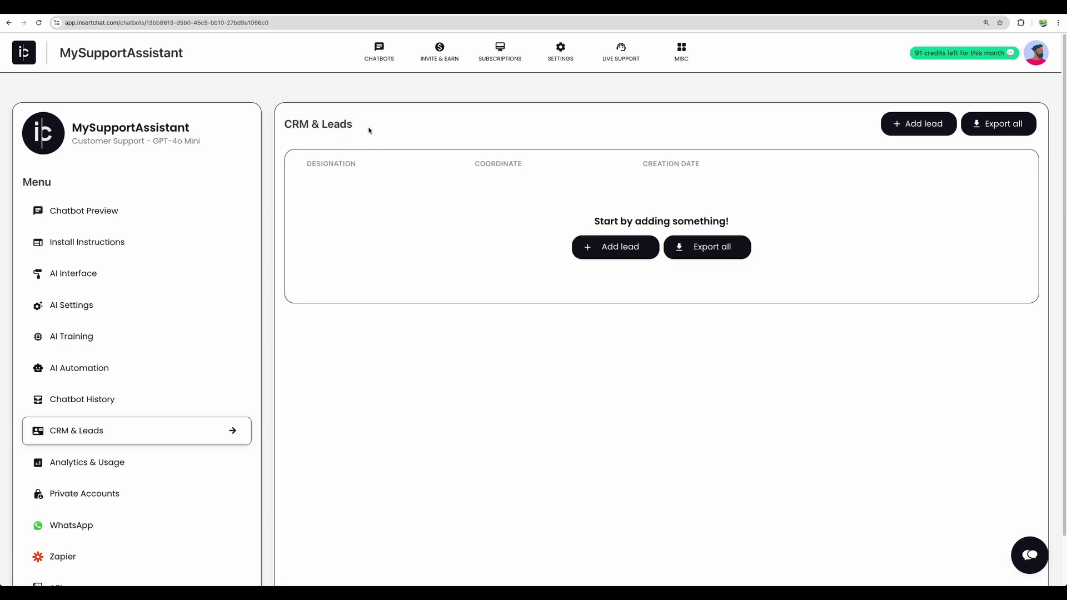
pyautogui.scroll(-1, 133, 383)
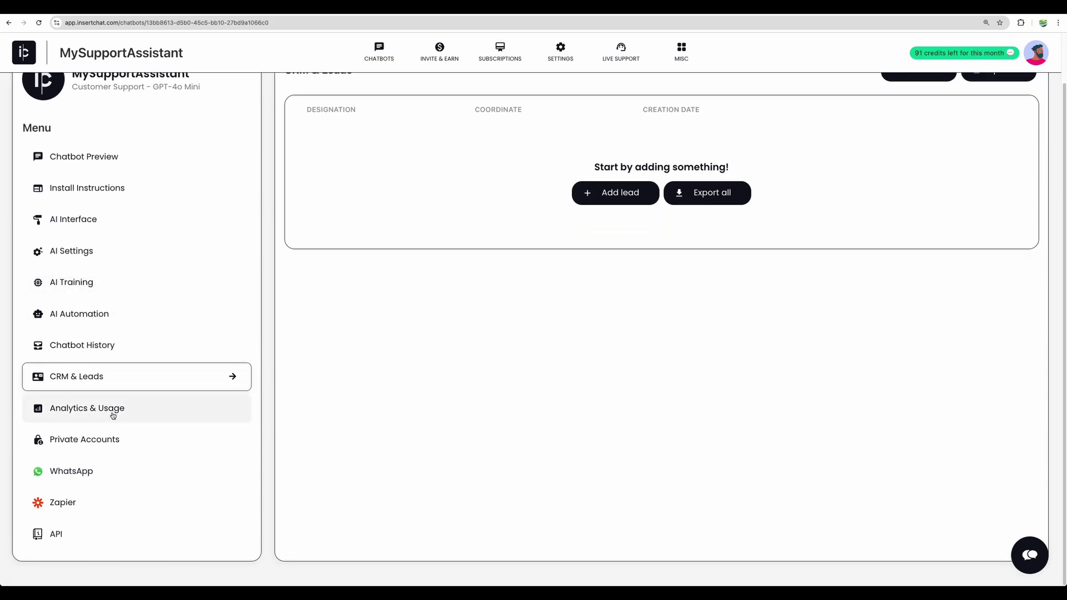
pyautogui.click(112, 410)
pyautogui.scroll(1, 145, 411)
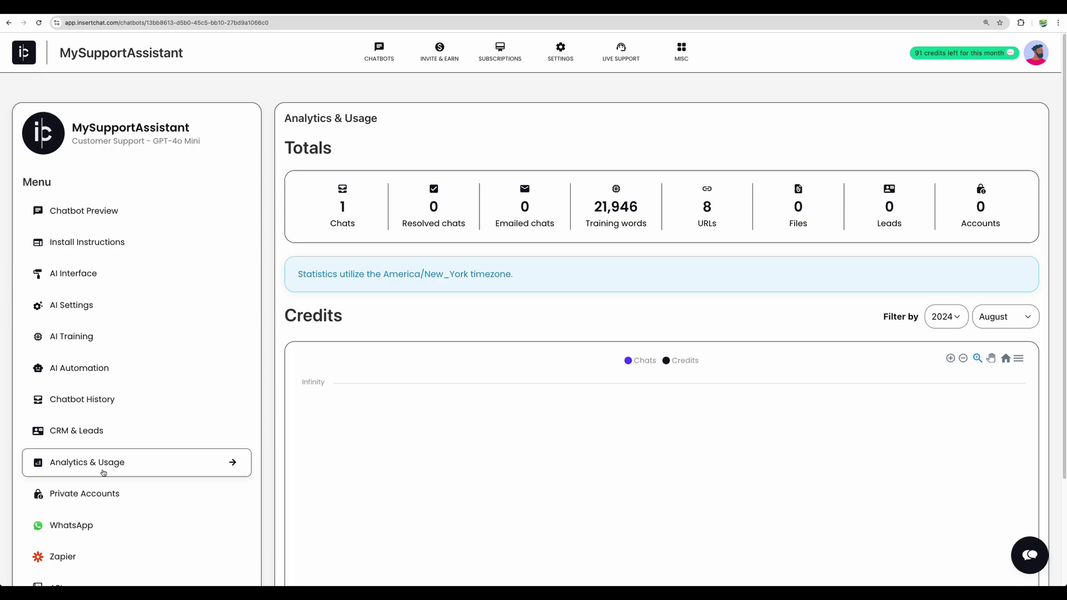
pyautogui.scroll(-1, 125, 452)
# Check the Private Accounts list, then bring up the WhatsApp integration setup.
pyautogui.click(148, 438)
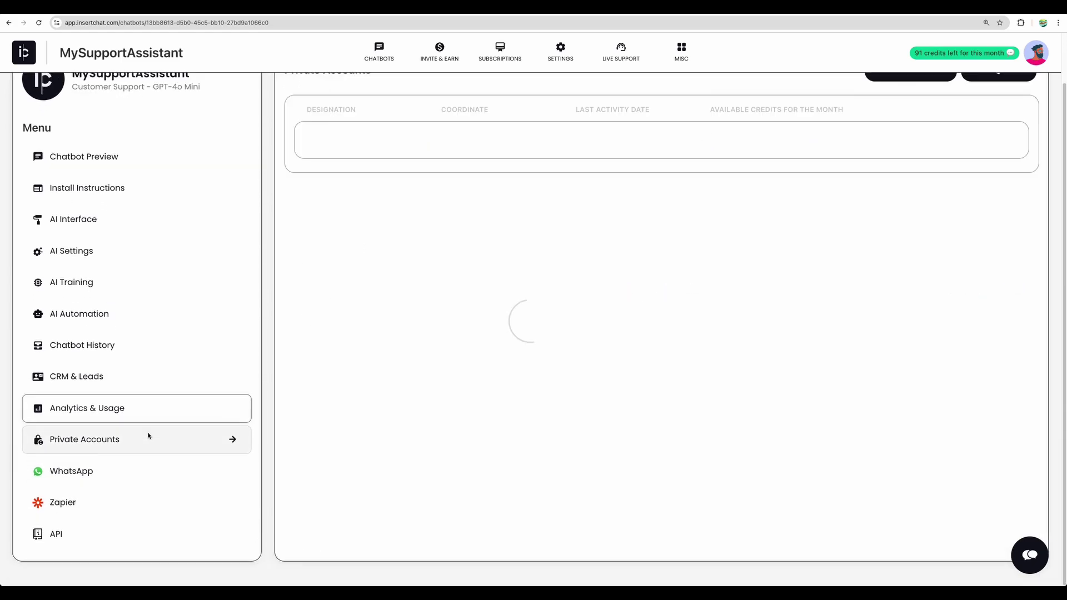
pyautogui.click(82, 471)
pyautogui.scroll(1, 317, 384)
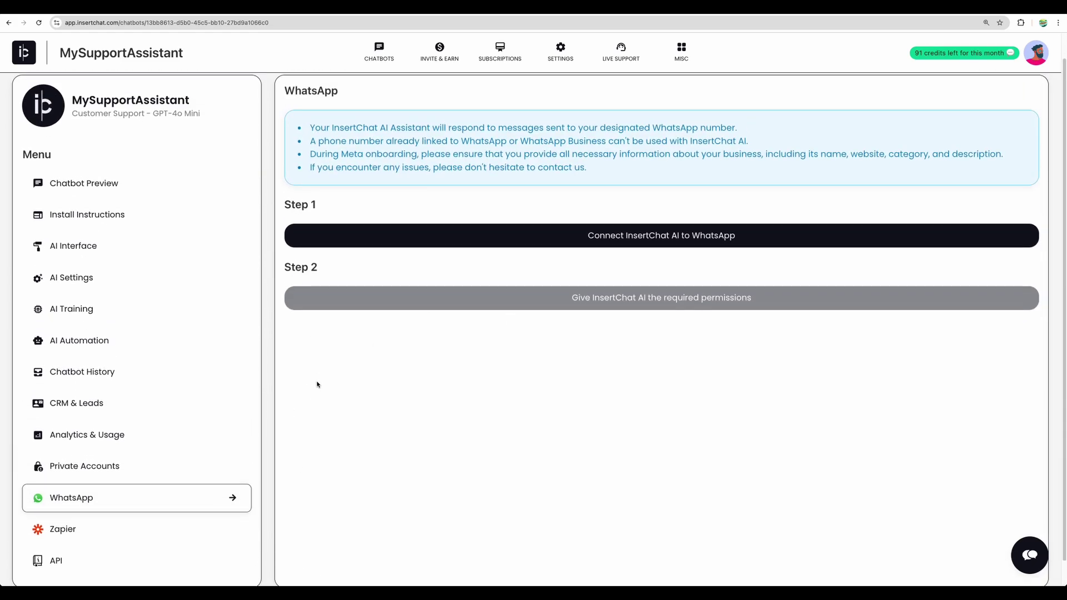
pyautogui.scroll(-1, 223, 444)
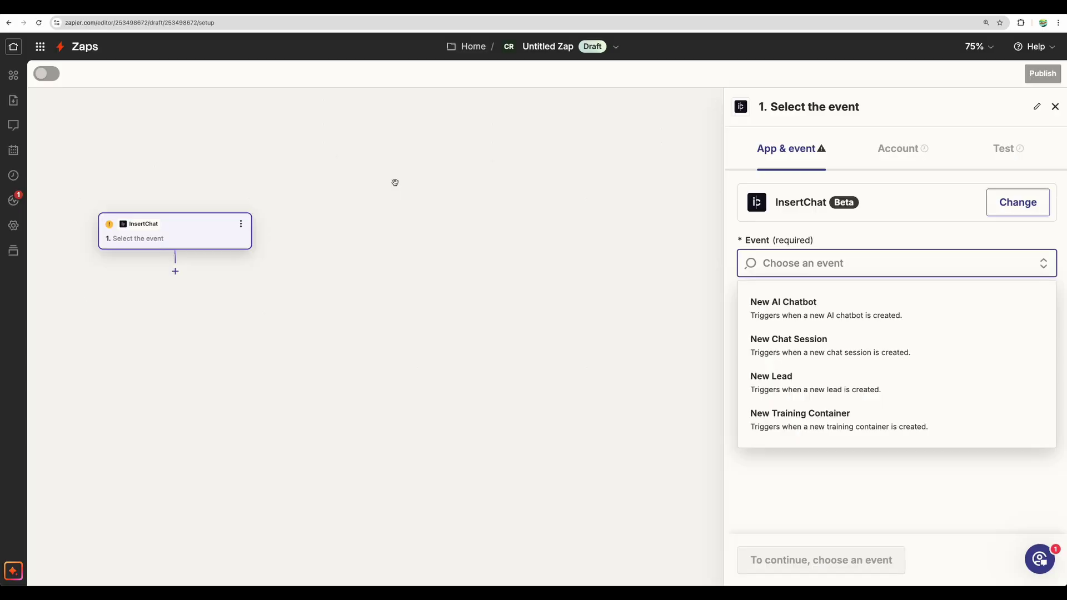
# Zoom the browser in on InsertChat's Zapier trigger event options.
pyautogui.press('super+equal')
pyautogui.press('super+equal')
pyautogui.press('super+equal')
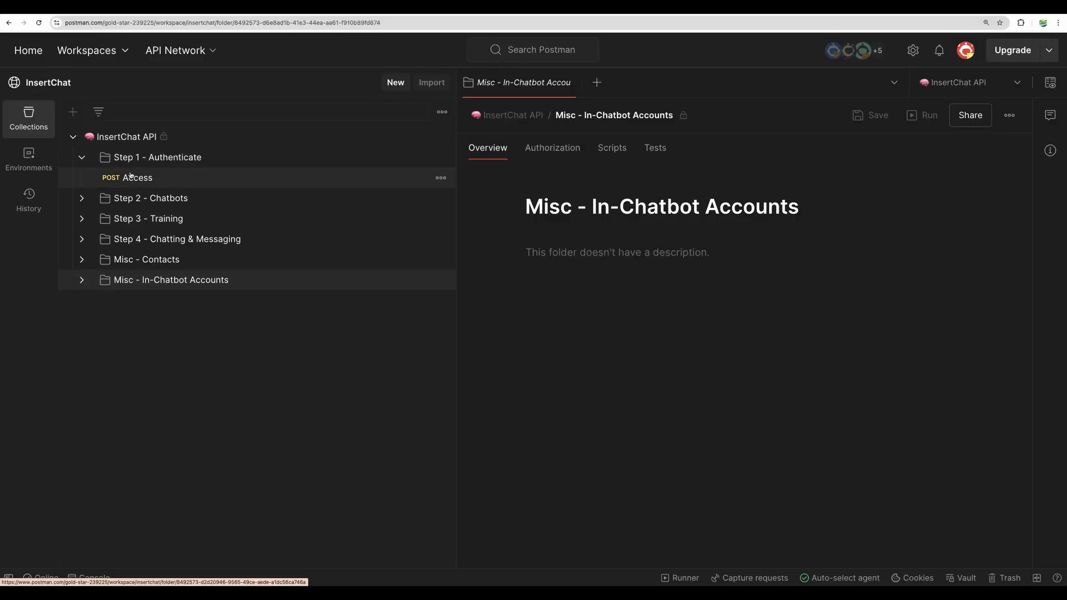
# Expand the Step 2 - Chatbots, Step 3 - Training and Step 4 - Chatting & Messaging folders.
pyautogui.click(81, 198)
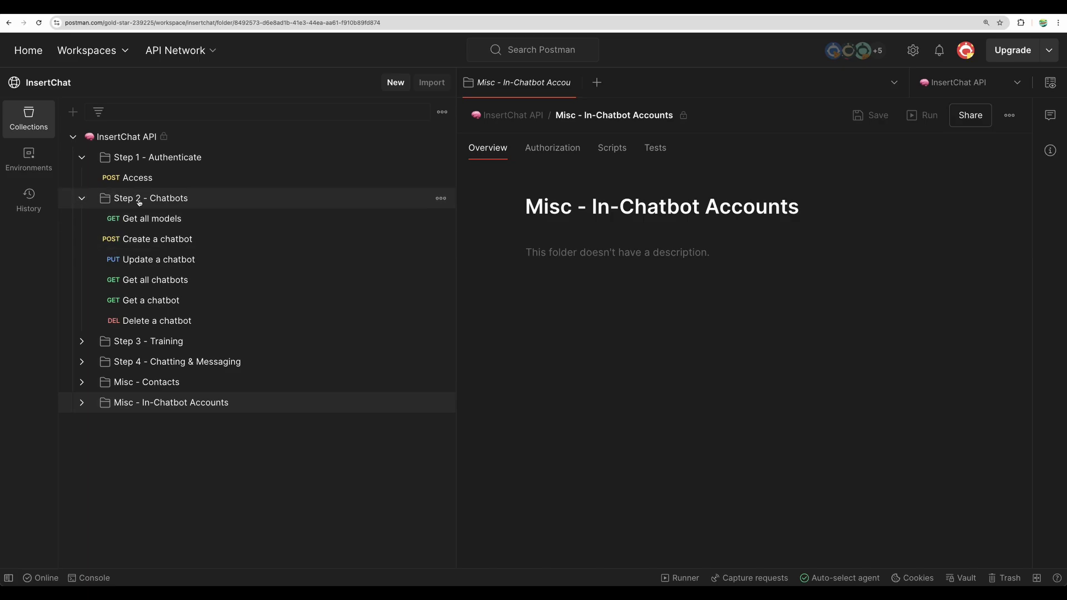
pyautogui.click(82, 342)
pyautogui.scroll(-2, 83, 342)
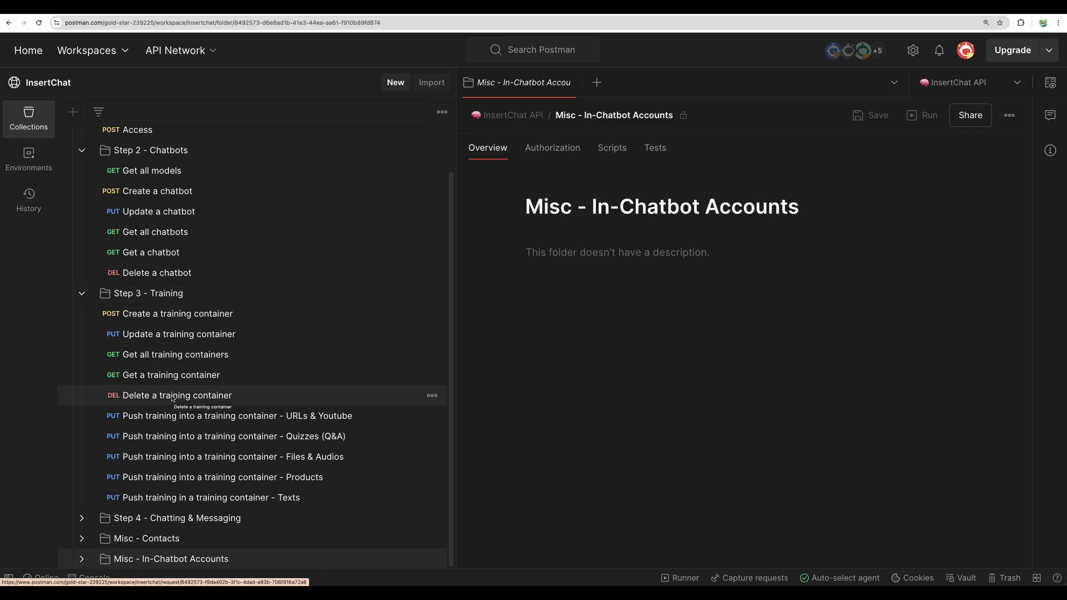
pyautogui.click(82, 518)
pyautogui.scroll(-3, 166, 472)
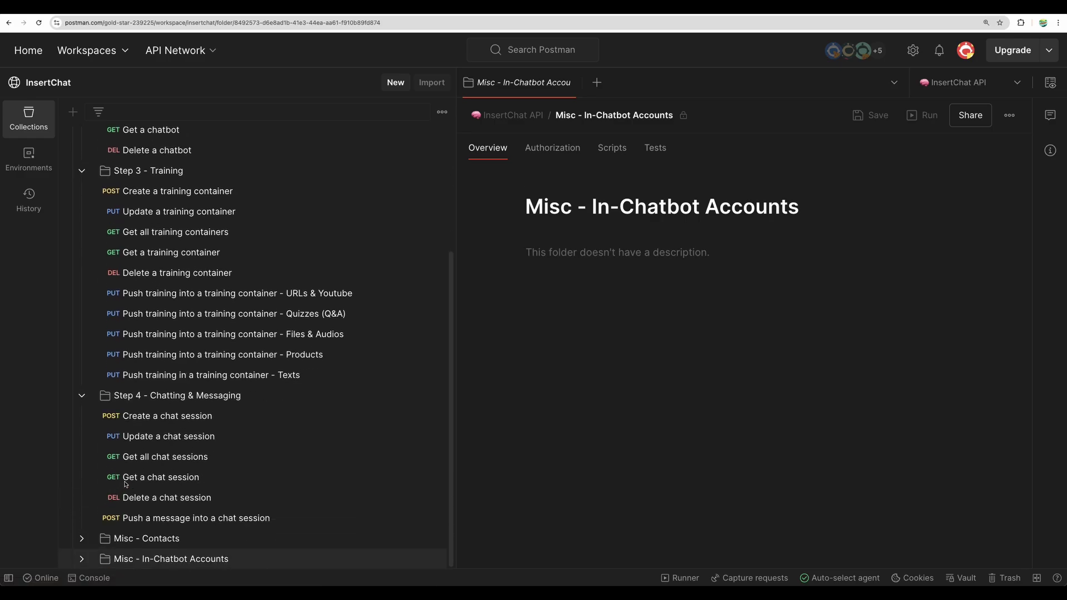
# View the Create a chat session request, then the Get all leads request under Misc - Contacts.
pyautogui.click(182, 421)
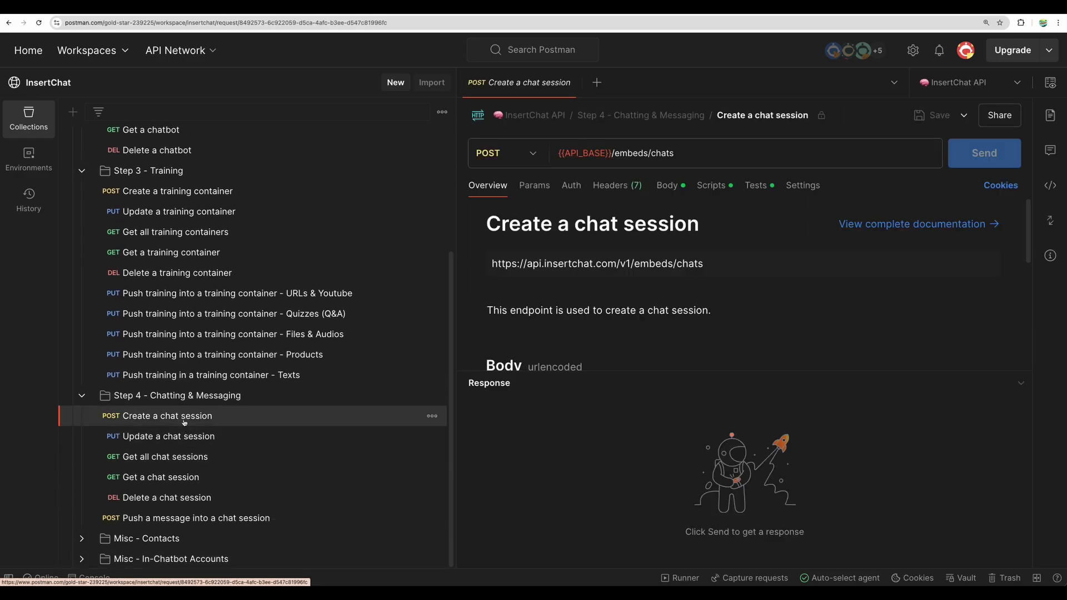
pyautogui.click(147, 538)
pyautogui.scroll(-2, 164, 500)
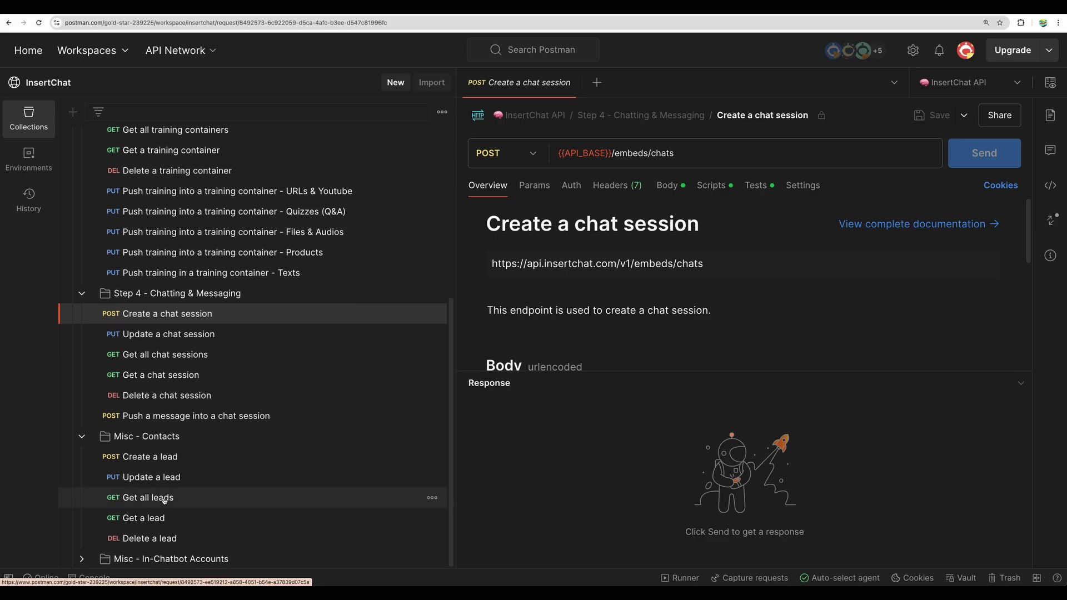
pyautogui.click(165, 500)
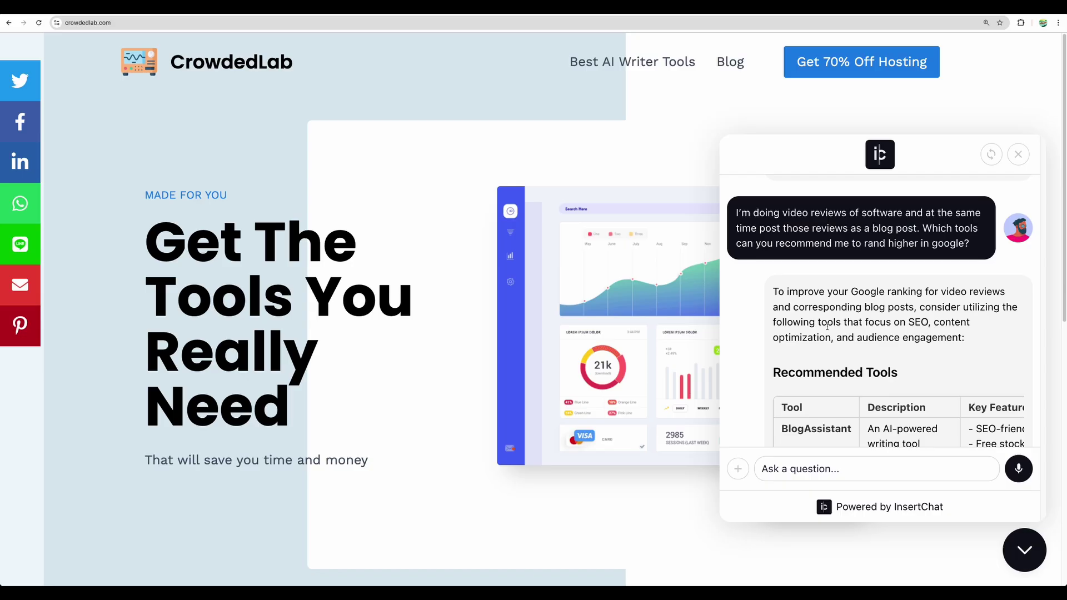
# Highlight the question sent to the chatbot, pointing out the typo 'rand'.
pyautogui.scroll(3, 828, 326)
pyautogui.scroll(-1, 827, 325)
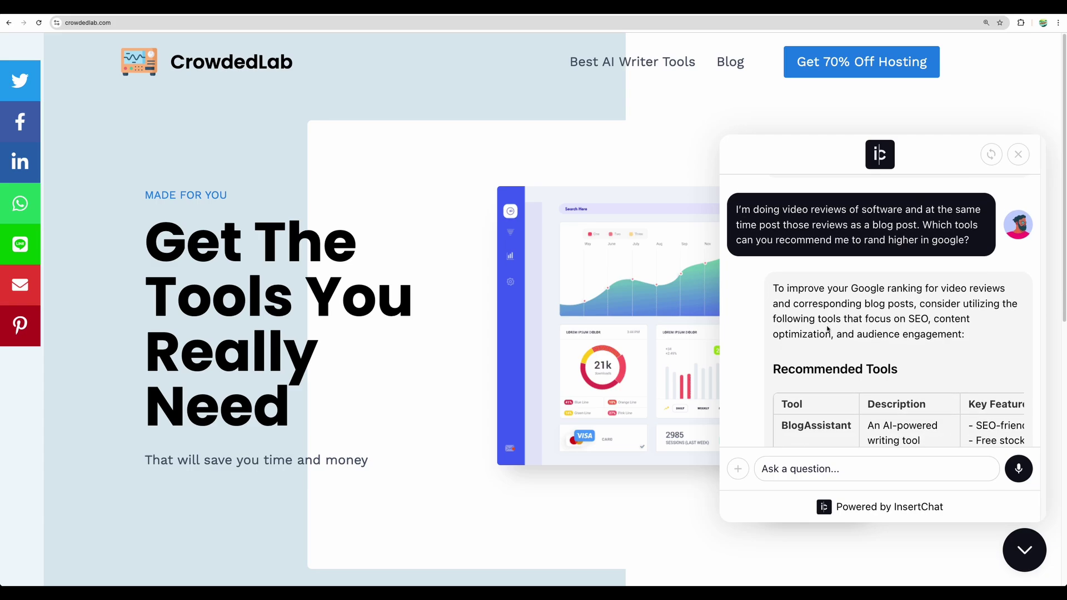
pyautogui.moveTo(736, 210); pyautogui.dragTo(972, 243)
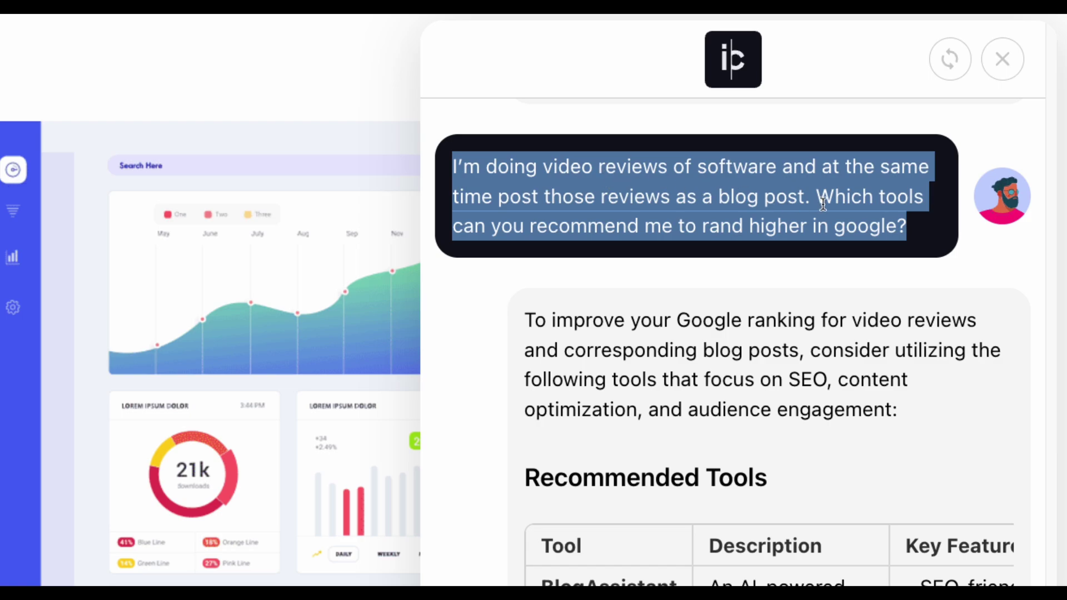
pyautogui.scroll(1, 723, 222)
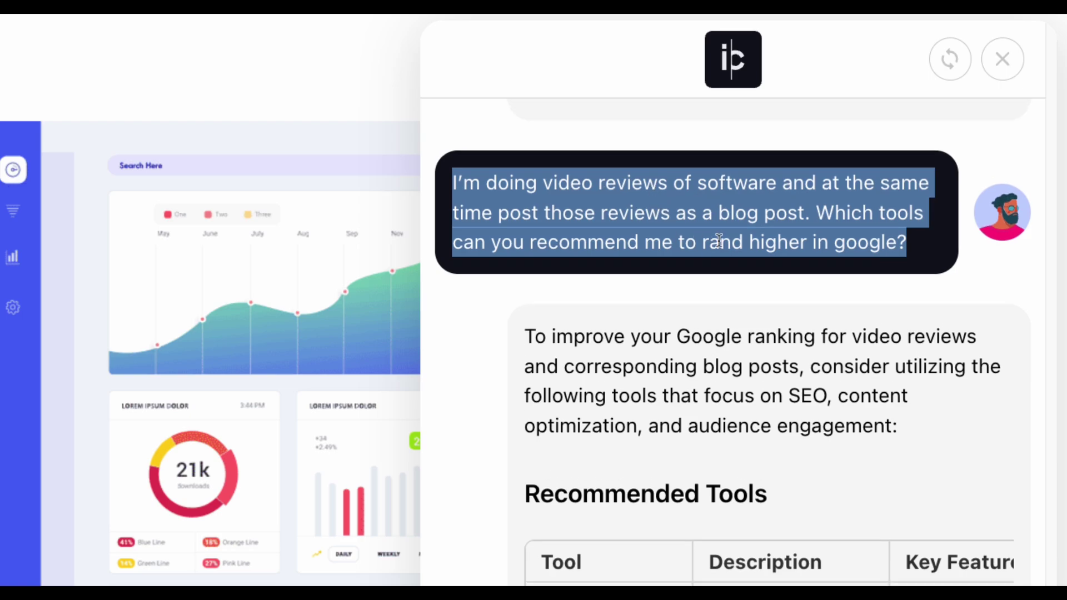
pyautogui.moveTo(701, 243); pyautogui.dragTo(743, 243)
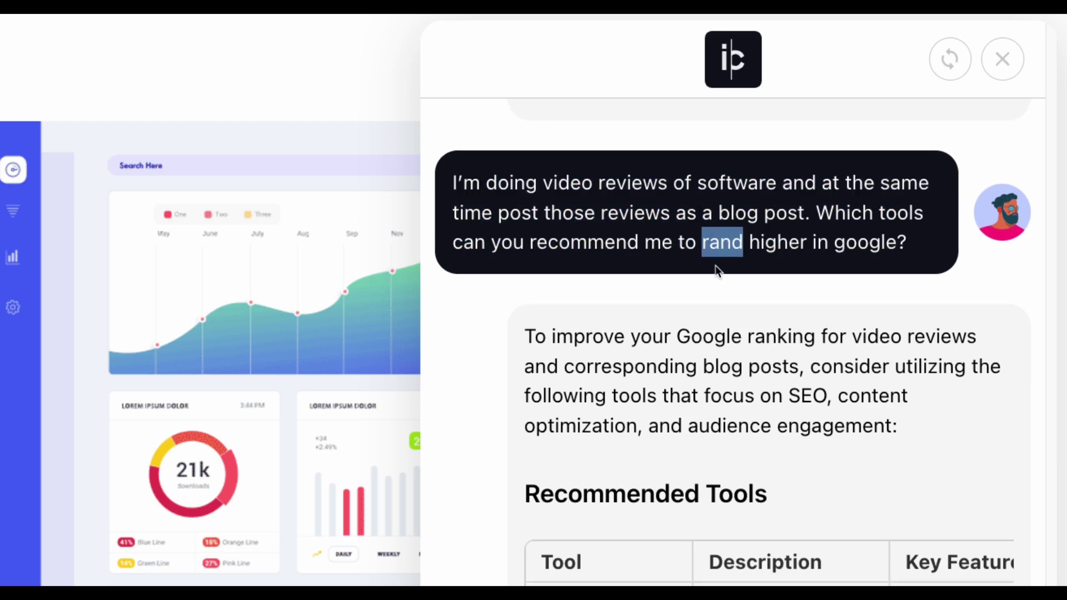
pyautogui.click(652, 192)
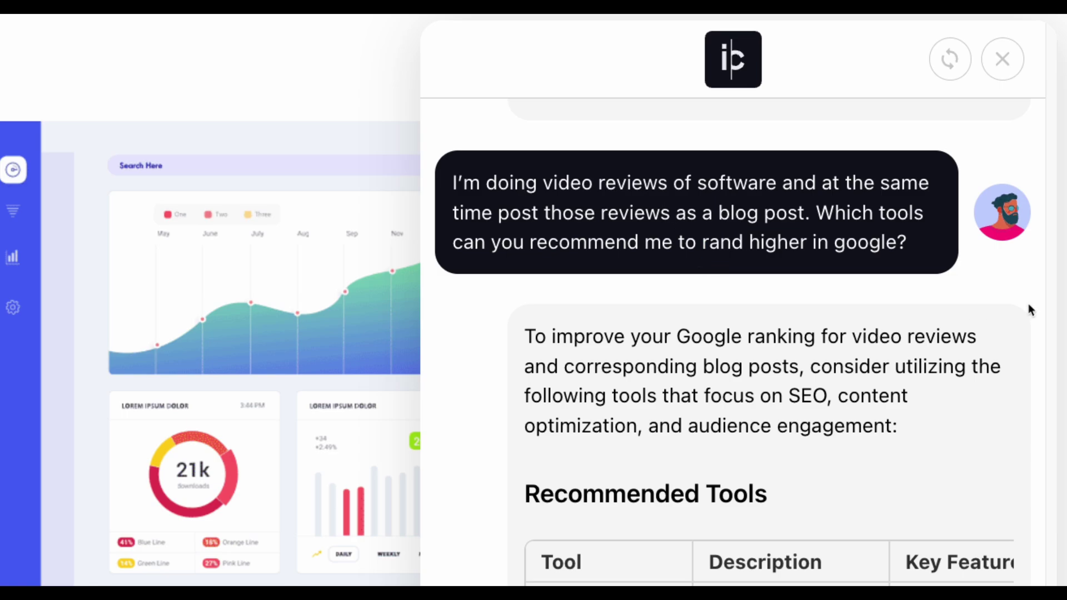
# Scroll the reply and highlight the BlogAssistant and Wordkraft tool names.
pyautogui.scroll(-3, 1000, 322)
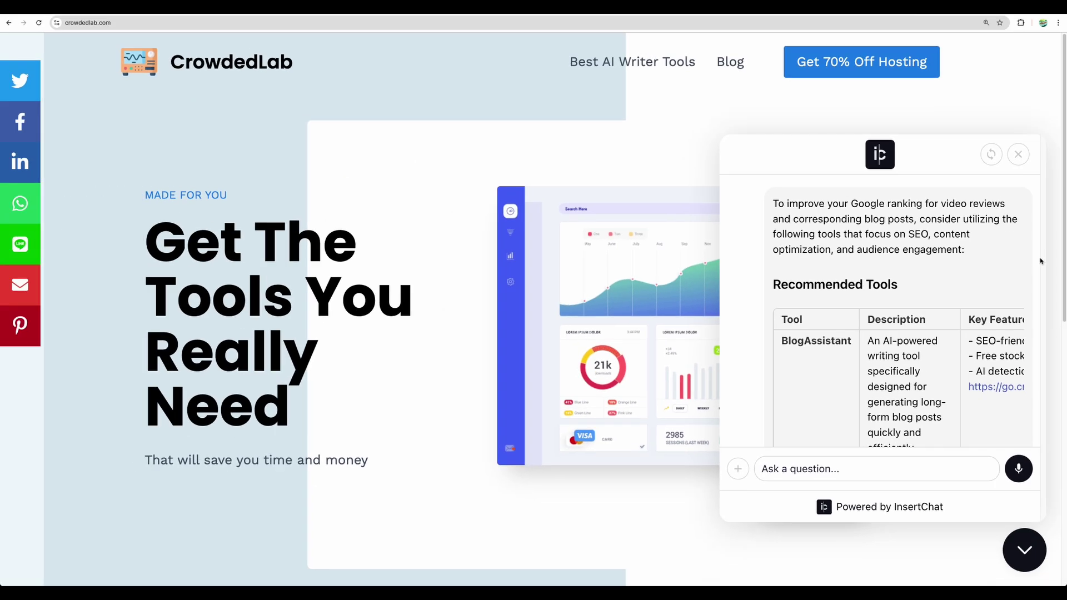
pyautogui.scroll(2, 970, 331)
pyautogui.scroll(-2, 965, 332)
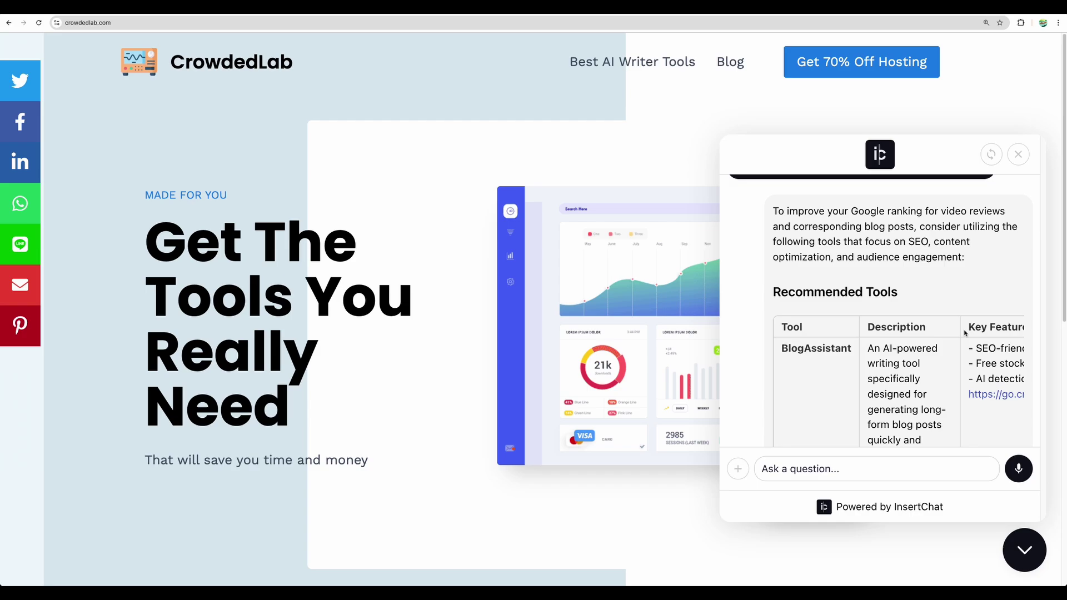
pyautogui.scroll(-1, 966, 333)
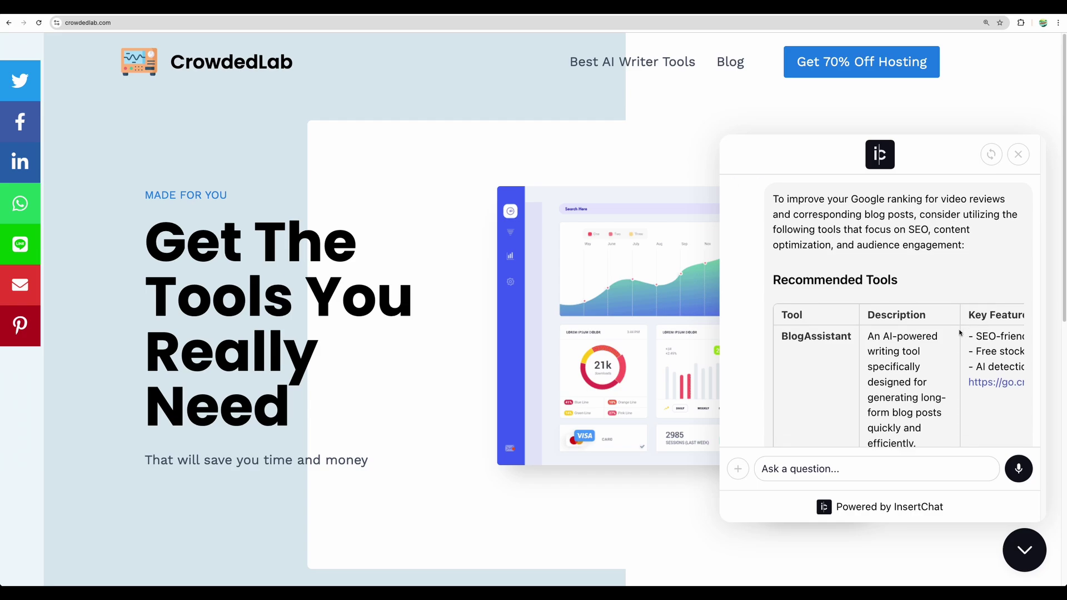
pyautogui.scroll(-3, 960, 332)
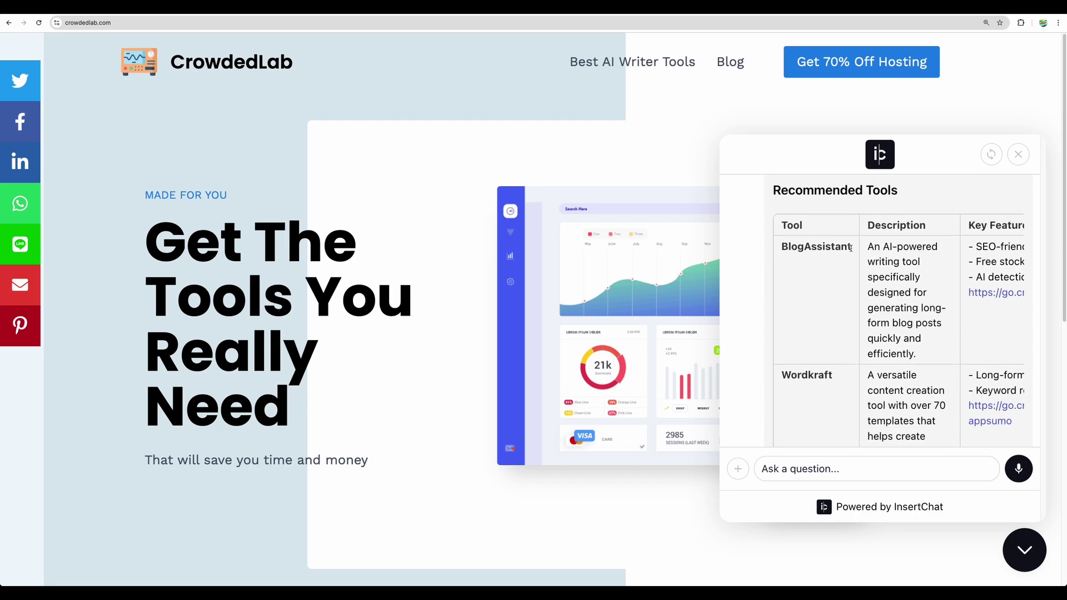
pyautogui.moveTo(785, 248); pyautogui.dragTo(854, 251)
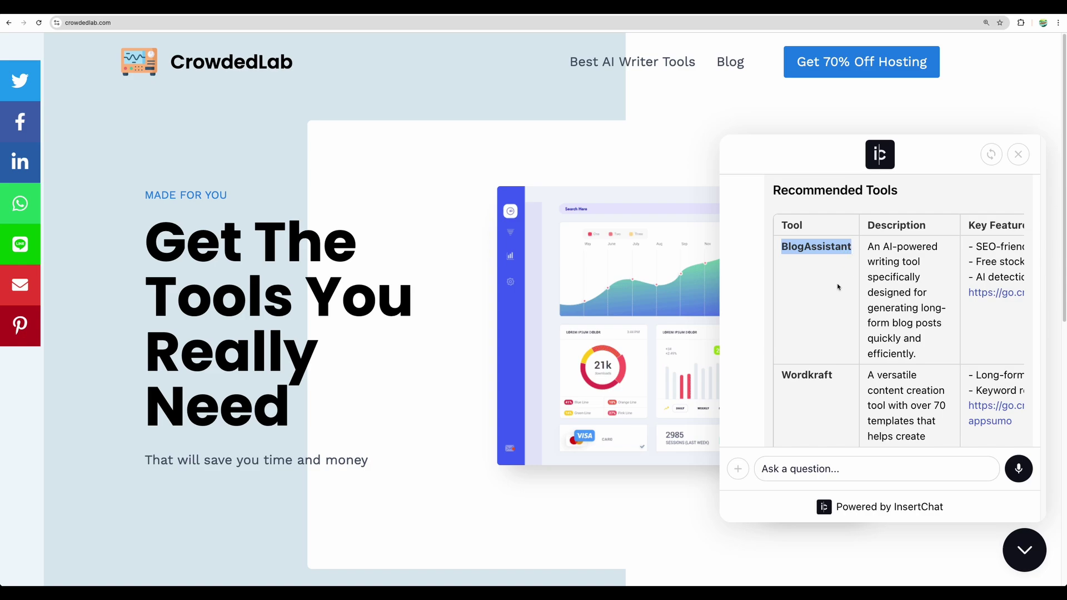
pyautogui.moveTo(791, 376); pyautogui.dragTo(833, 376)
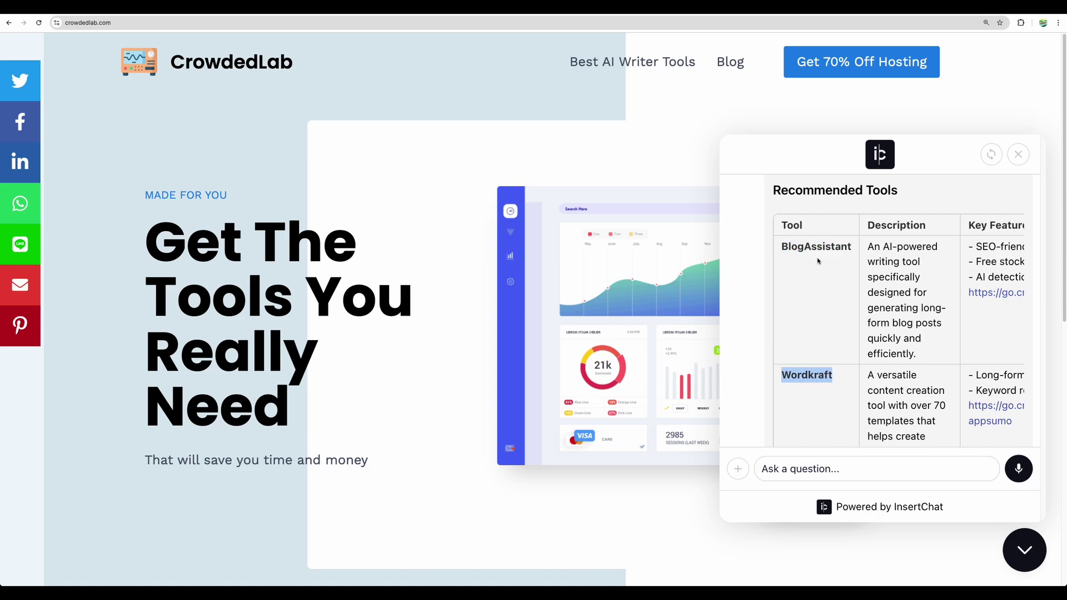
pyautogui.moveTo(785, 249); pyautogui.dragTo(844, 275)
pyautogui.moveTo(796, 375); pyautogui.dragTo(865, 385)
# Scroll the Recommended Tools table to the KWHero row and highlight its description.
pyautogui.hscroll(5, 895, 357)
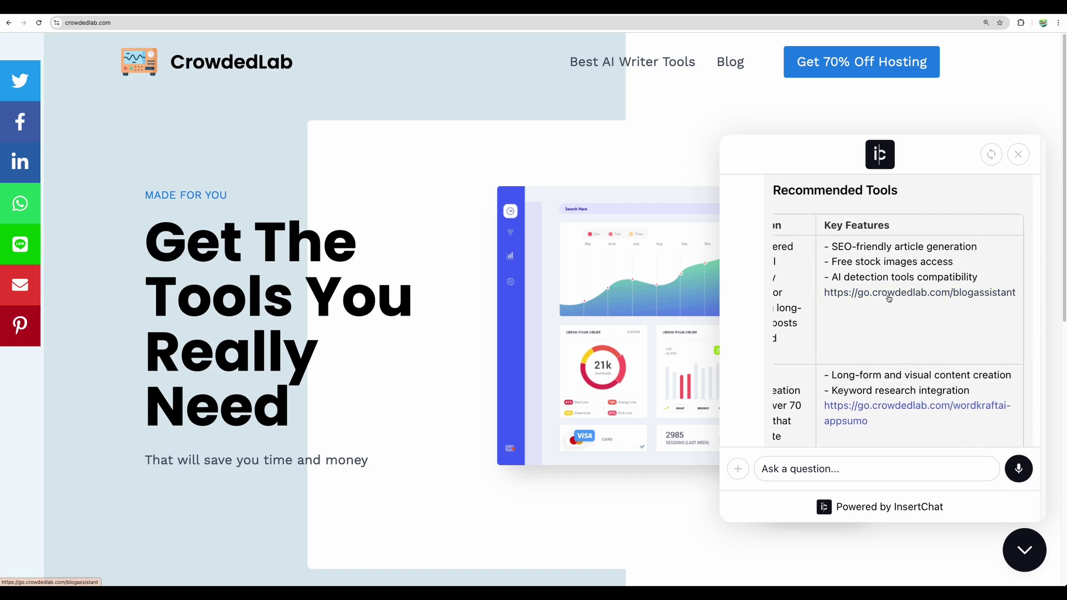
pyautogui.scroll(-3, 884, 355)
pyautogui.hscroll(-5, 869, 420)
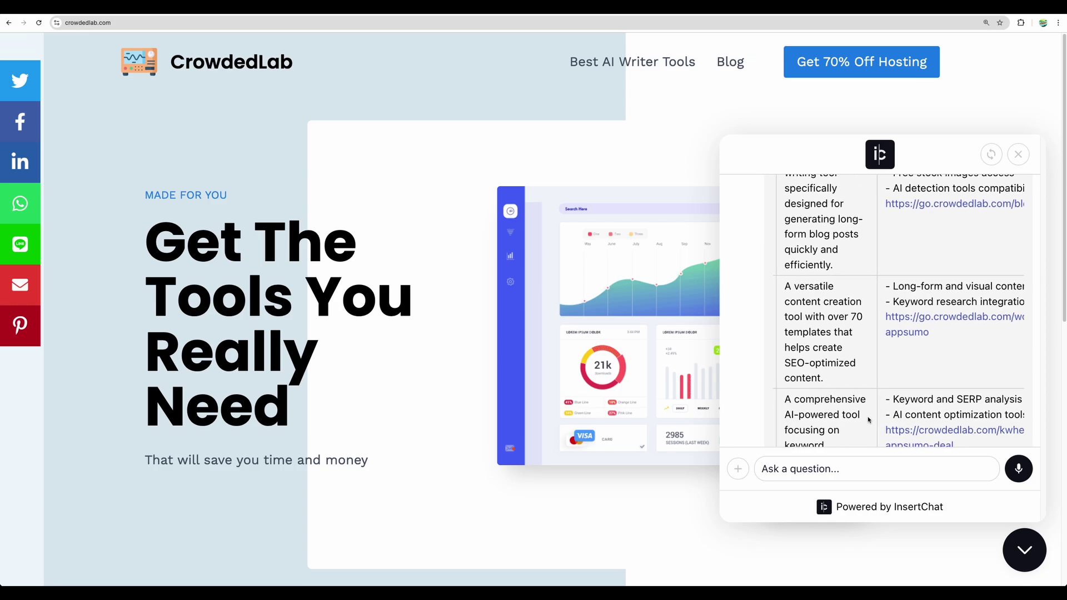
pyautogui.hscroll(-5, 870, 420)
pyautogui.click(841, 329)
pyautogui.scroll(-4, 840, 333)
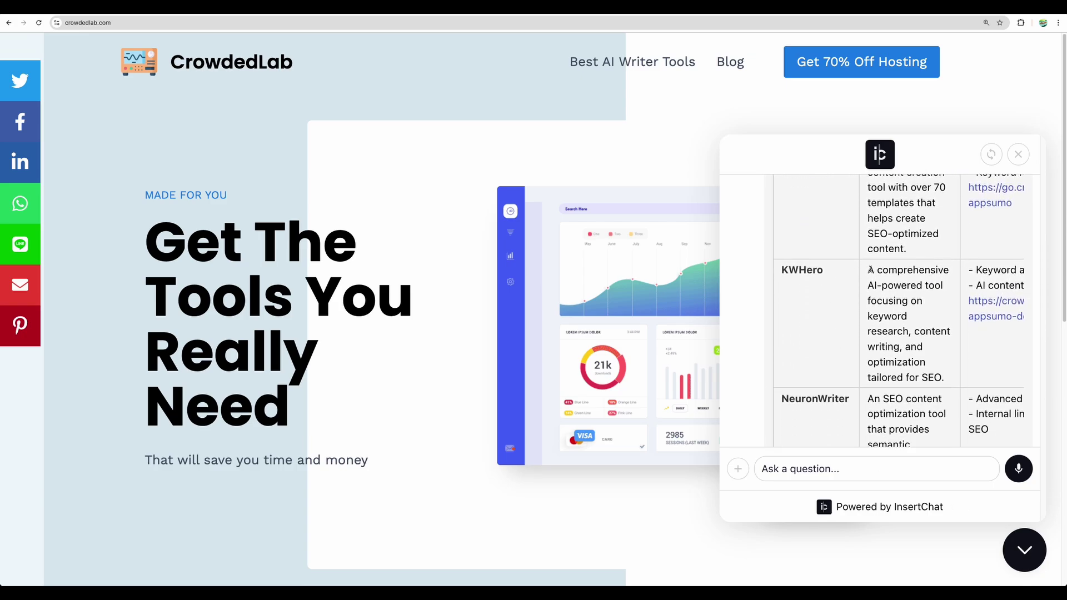
pyautogui.moveTo(870, 269); pyautogui.dragTo(938, 374)
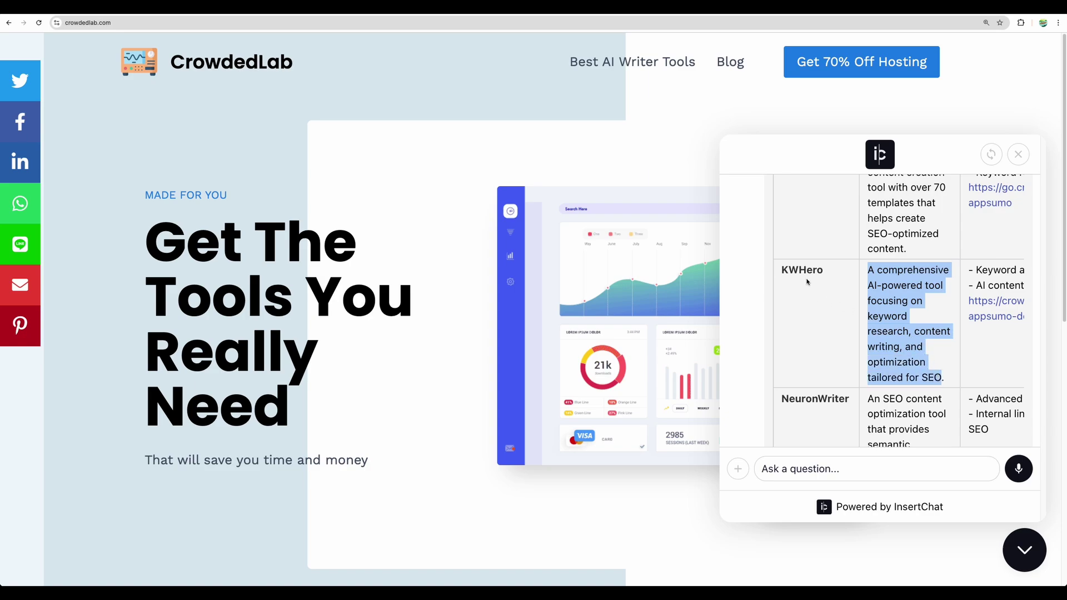
pyautogui.hscroll(5, 806, 280)
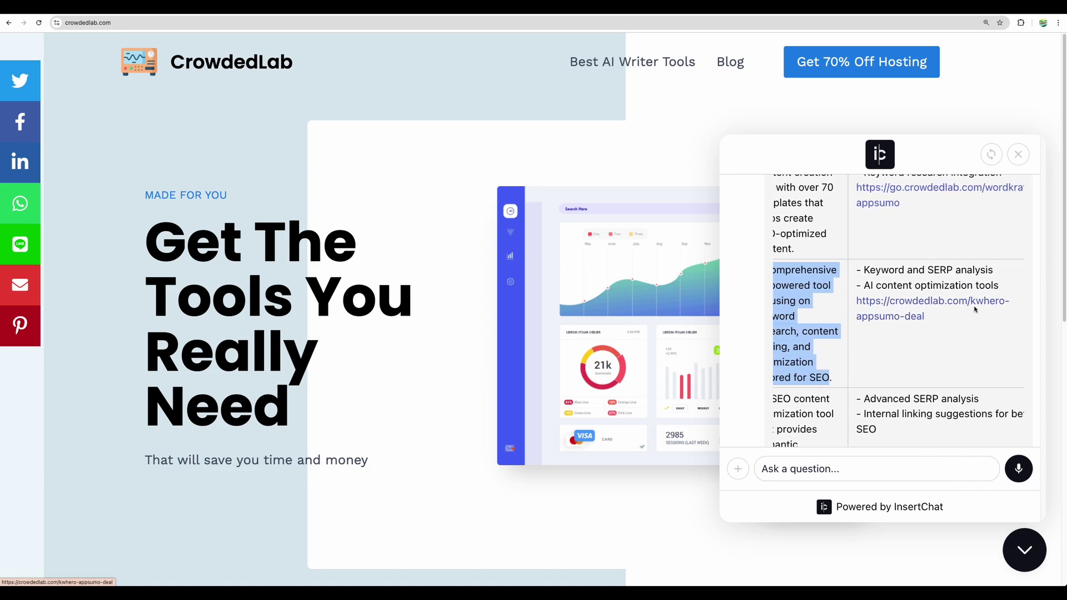
# Follow the KWHero link and scroll the $69 deal page through Highlights, Pros, Cons and FAQ.
pyautogui.click(889, 308)
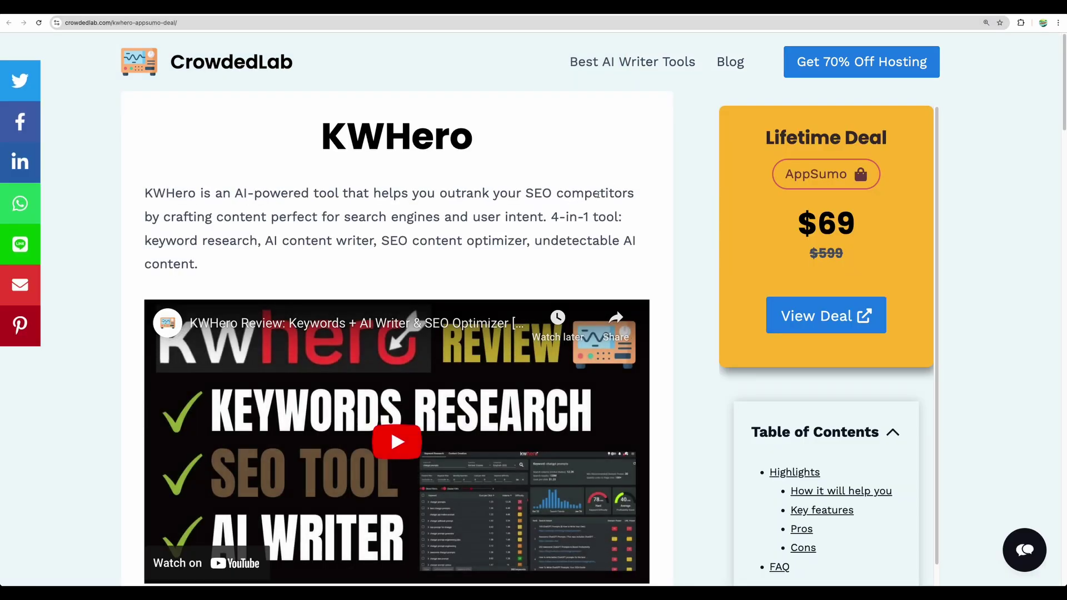
pyautogui.scroll(-6, 637, 218)
pyautogui.scroll(-2, 637, 219)
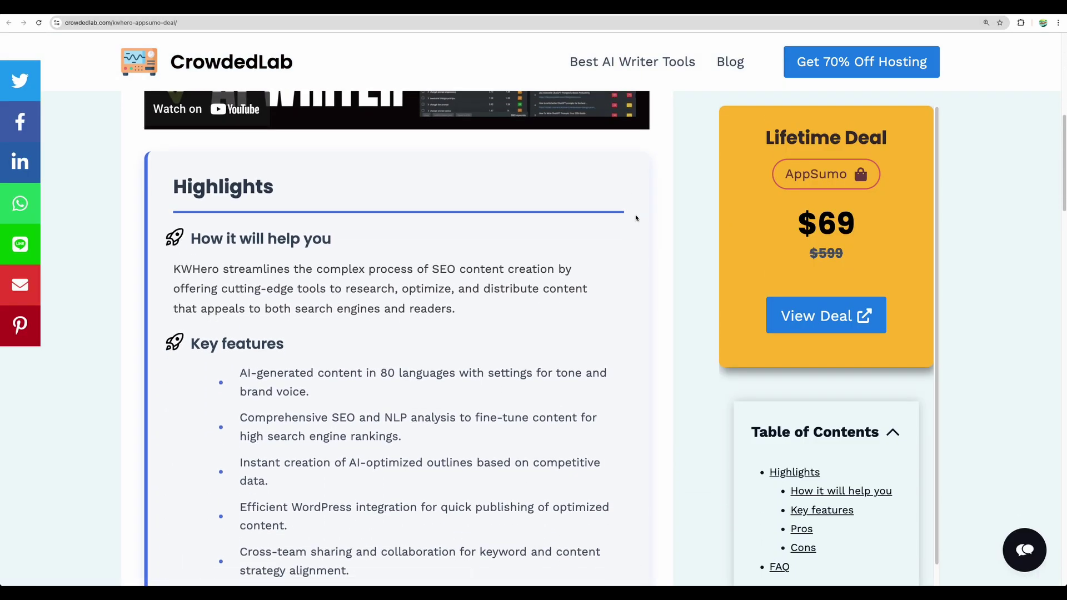
pyautogui.scroll(-10, 637, 218)
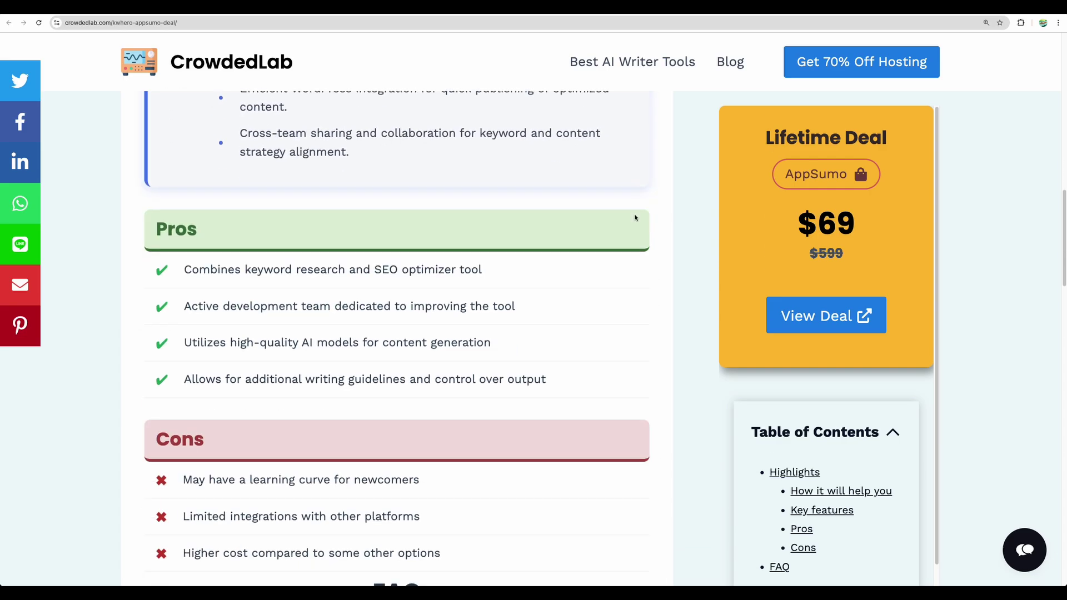
pyautogui.scroll(-5, 636, 217)
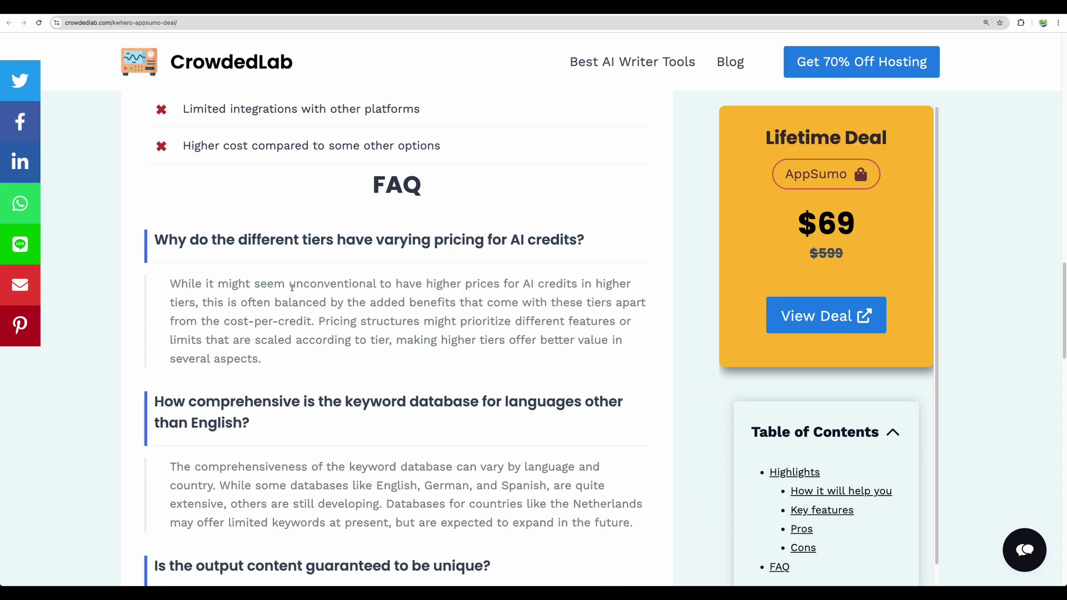
pyautogui.scroll(-5, 292, 286)
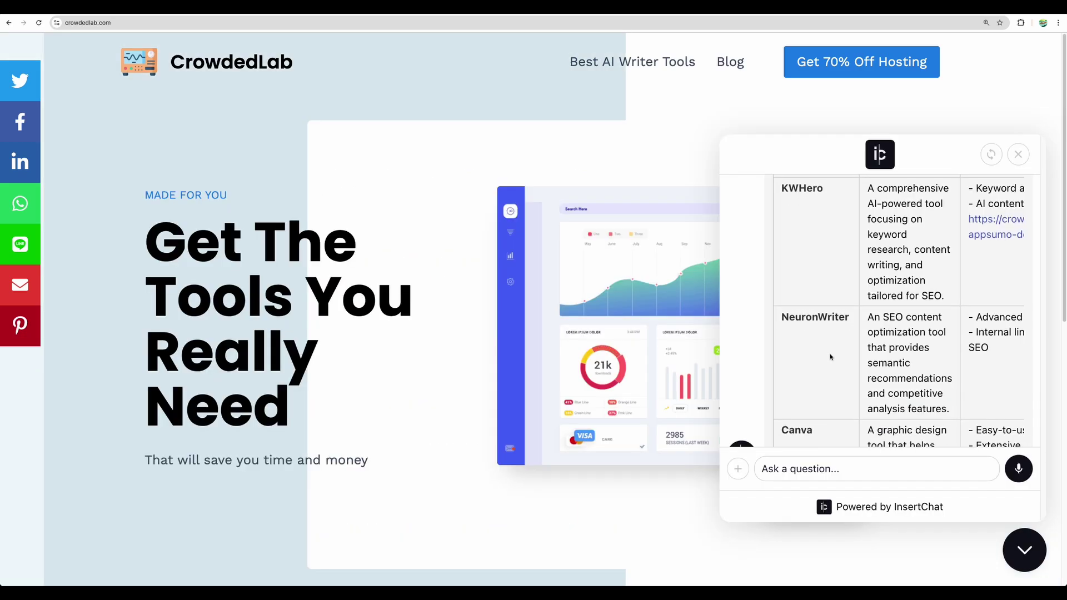
pyautogui.moveTo(785, 317); pyautogui.dragTo(925, 407)
pyautogui.scroll(-3, 911, 389)
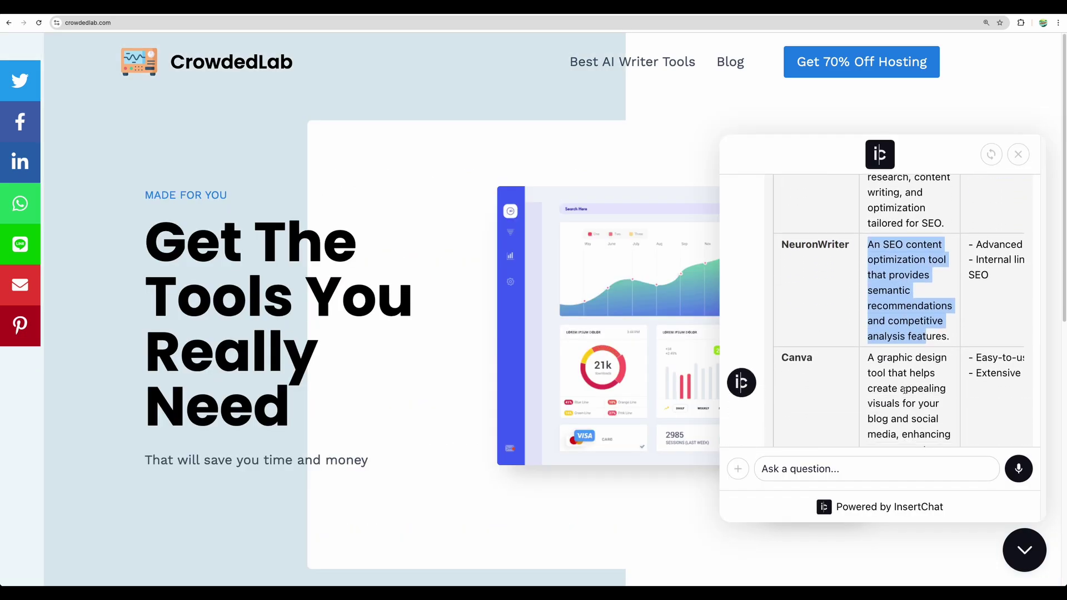
pyautogui.scroll(2, 896, 362)
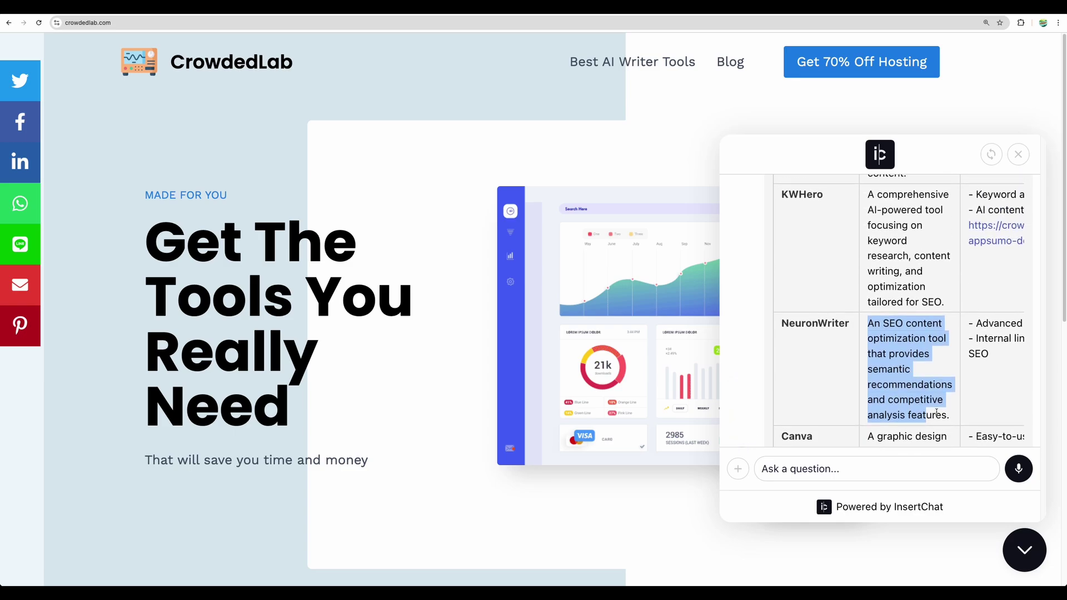
pyautogui.moveTo(948, 408); pyautogui.dragTo(830, 298)
pyautogui.scroll(7, 829, 298)
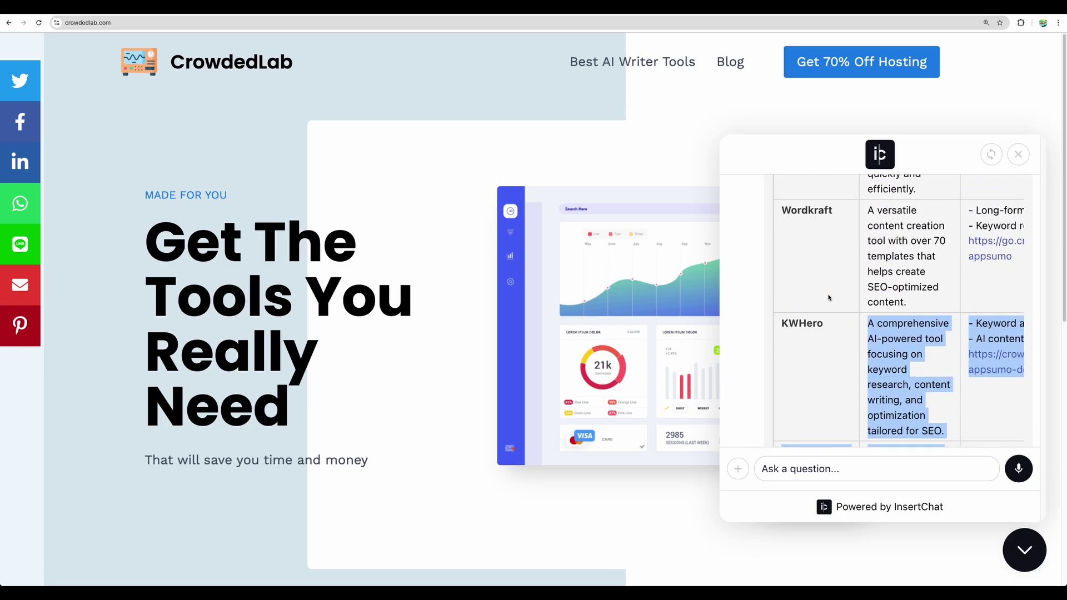
pyautogui.scroll(-10, 828, 299)
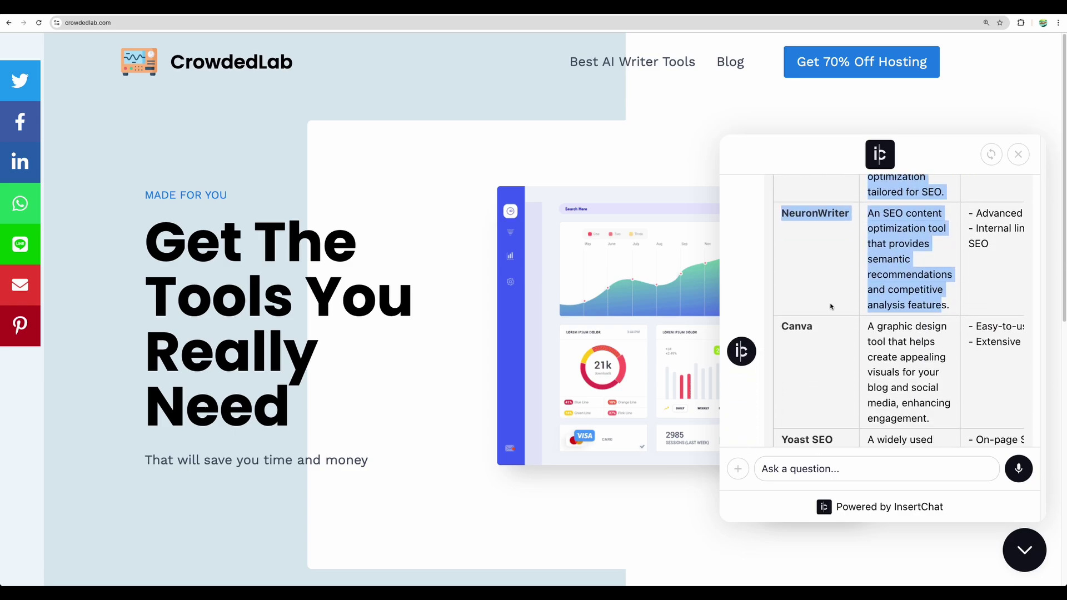
pyautogui.scroll(-1, 830, 306)
pyautogui.click(826, 236)
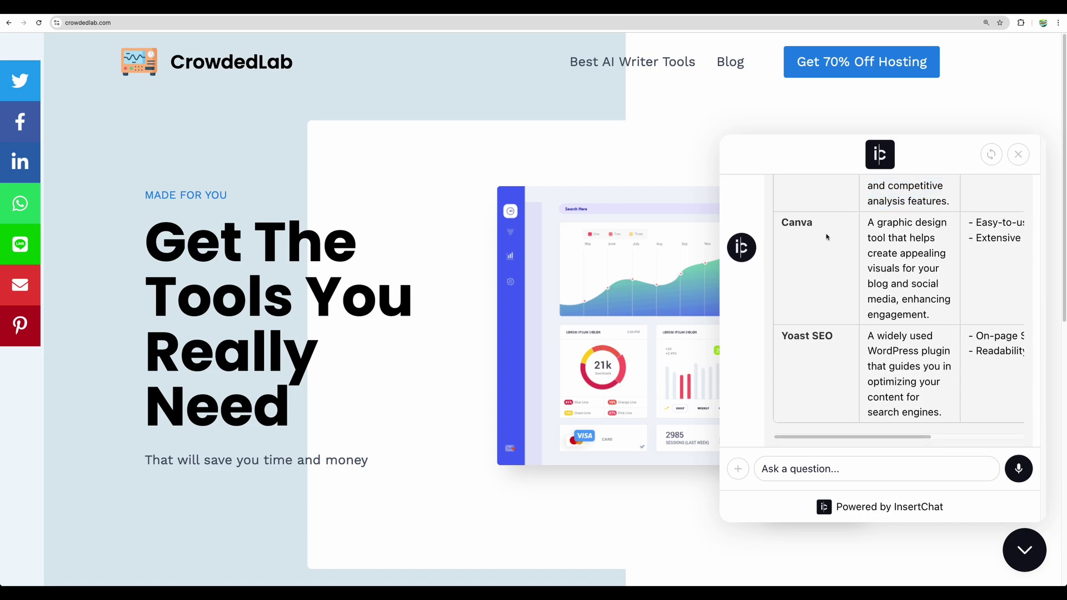
pyautogui.moveTo(783, 222); pyautogui.dragTo(934, 409)
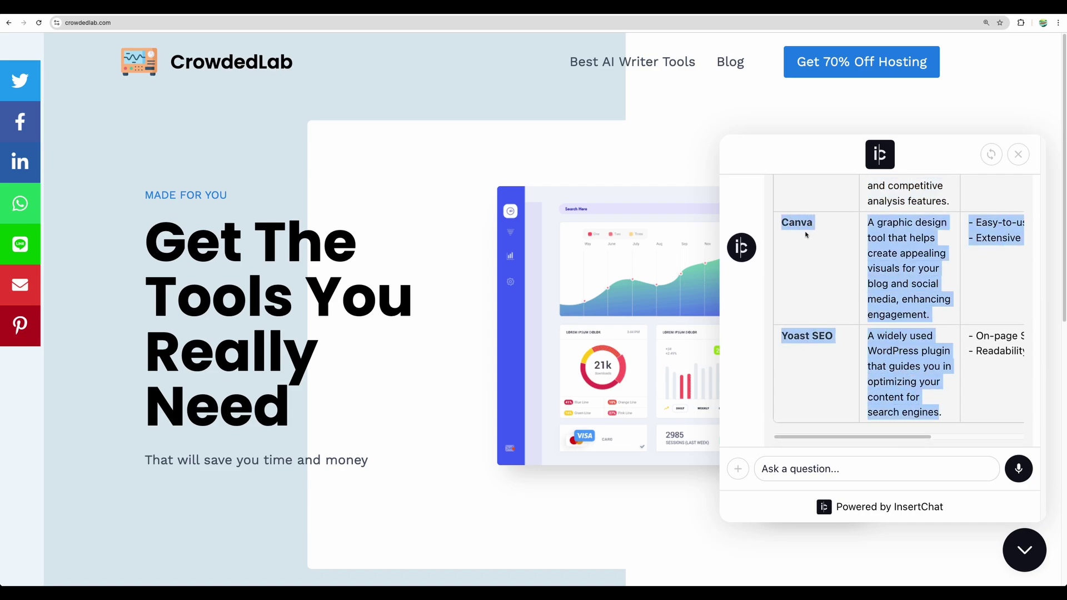
pyautogui.moveTo(870, 255); pyautogui.dragTo(918, 367)
pyautogui.scroll(-1, 828, 345)
pyautogui.scroll(-1, 918, 368)
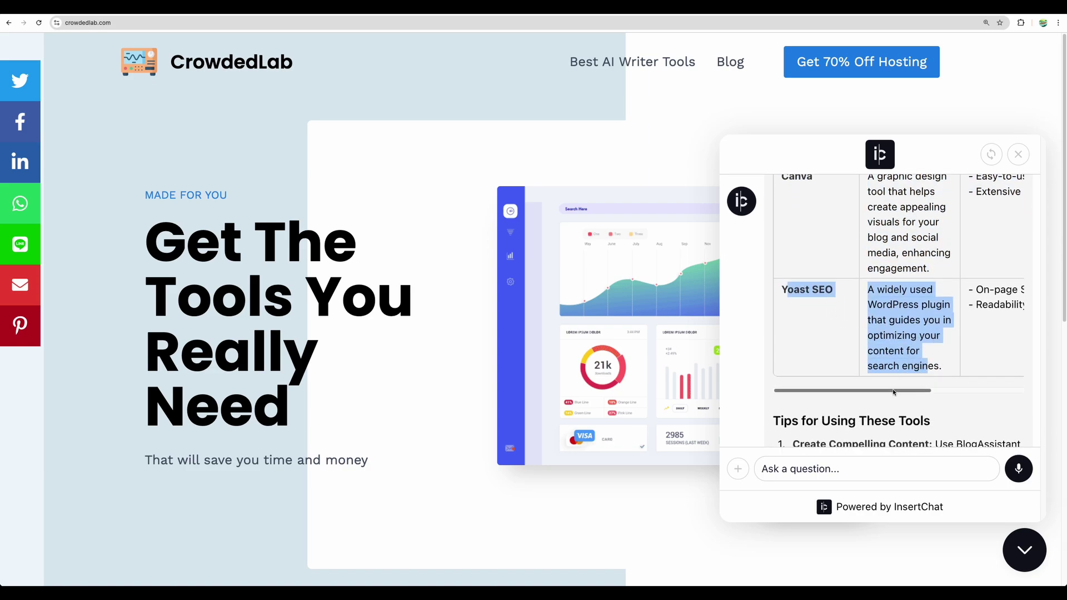
pyautogui.click(866, 373)
pyautogui.scroll(-10, 841, 351)
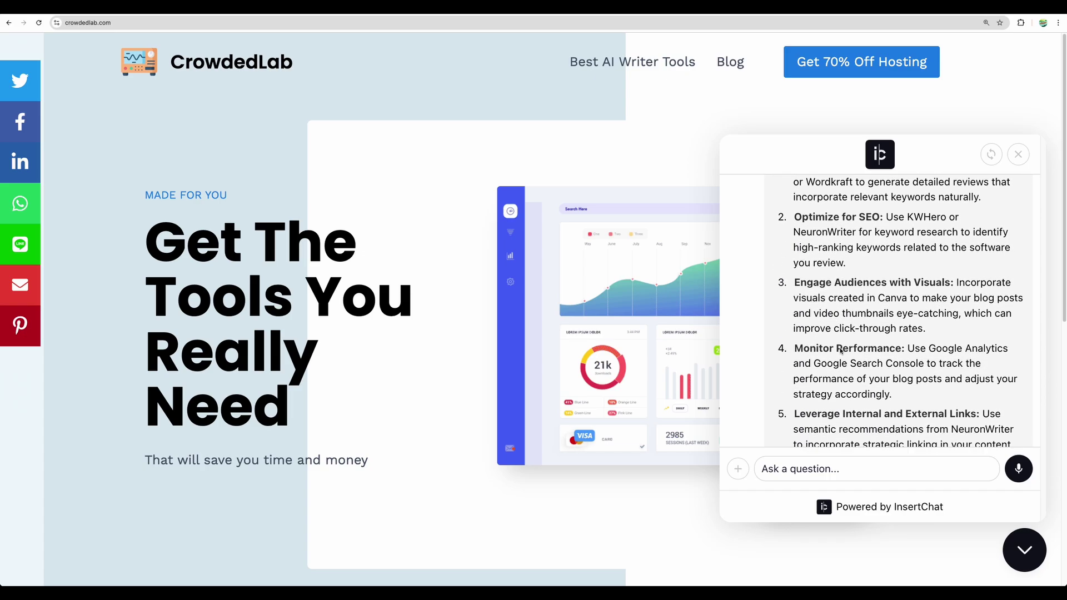
pyautogui.scroll(-5, 841, 351)
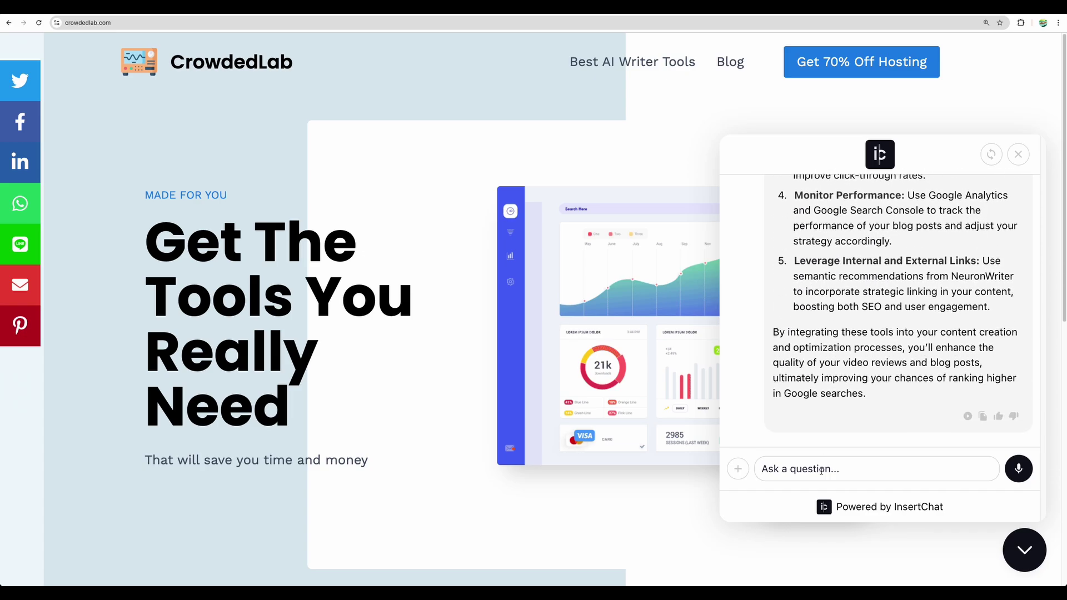
# Ask the chatbot 'Why would I need NeuronWriter?'.
pyautogui.write('Why would')
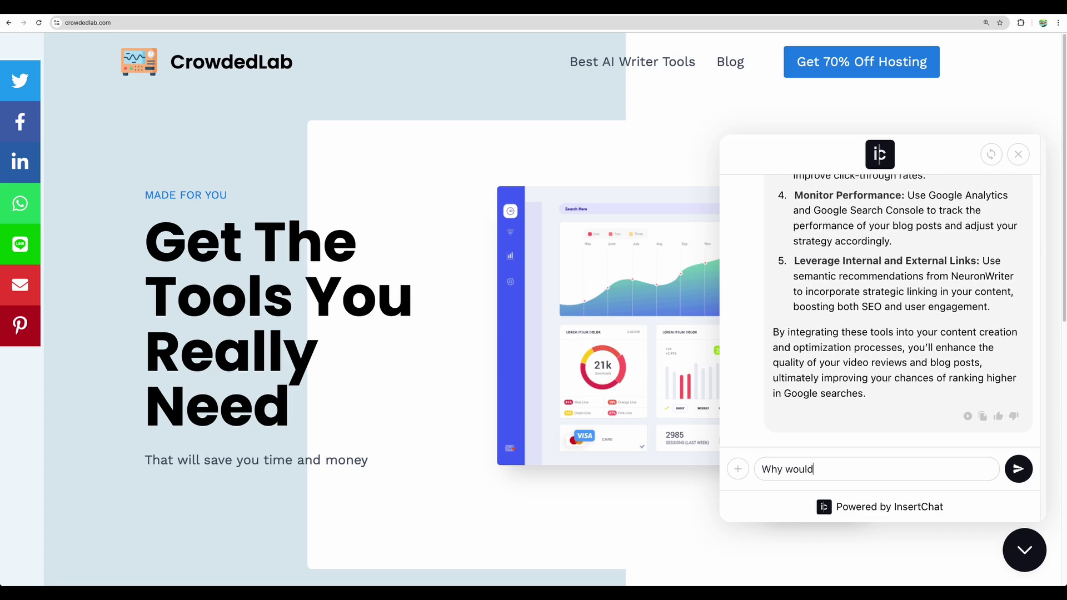
pyautogui.write(' I need NeuronWriter?')
pyautogui.moveTo(916, 469); pyautogui.dragTo(761, 469)
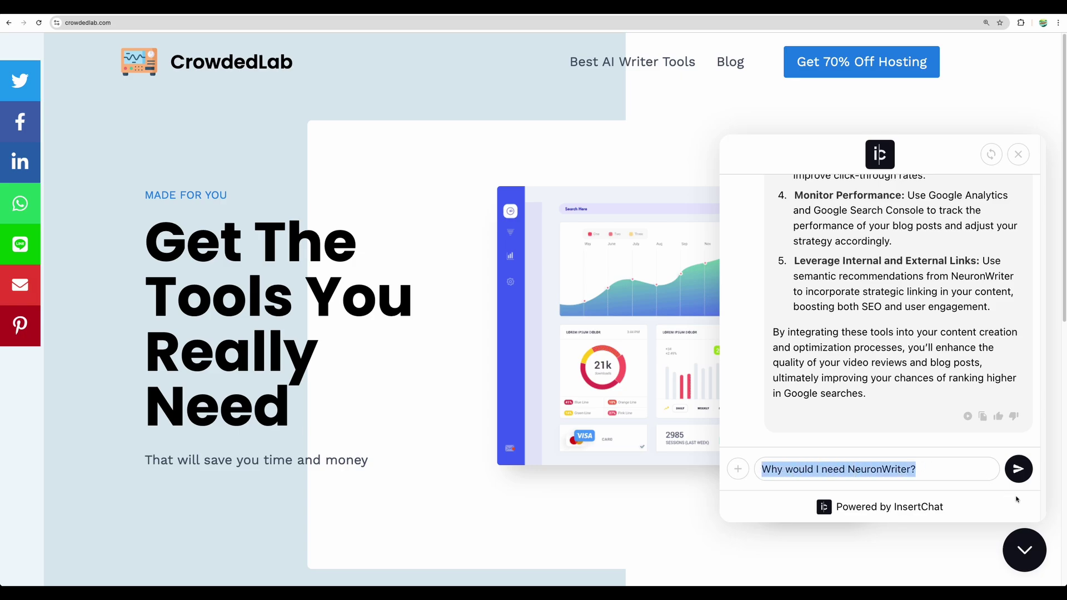
pyautogui.click(1021, 474)
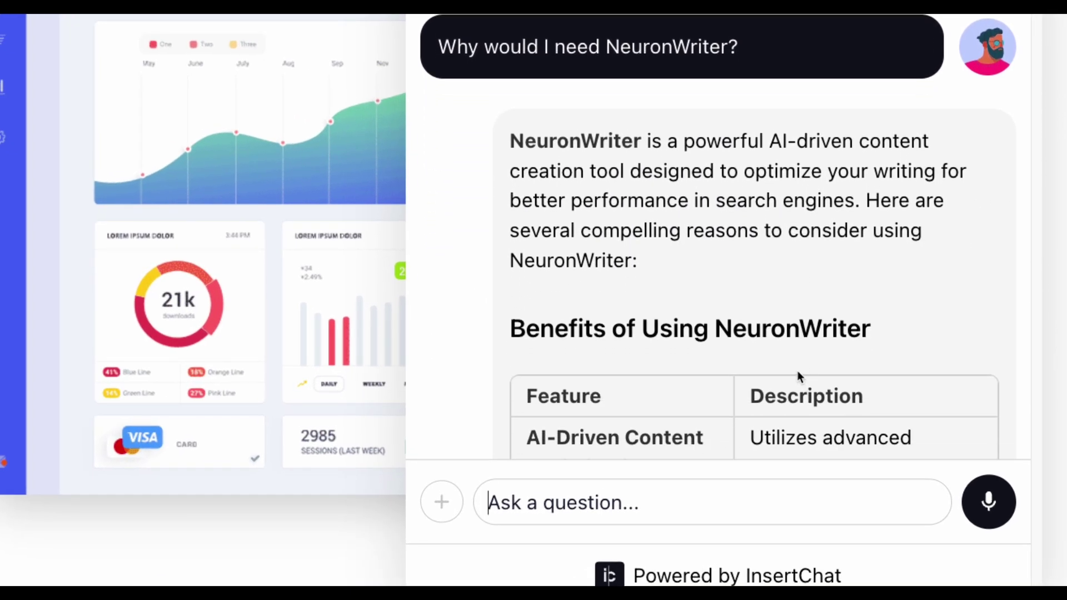
# Scroll through the chatbot's NeuronWriter answer with its benefits and deal link.
pyautogui.scroll(2, 797, 371)
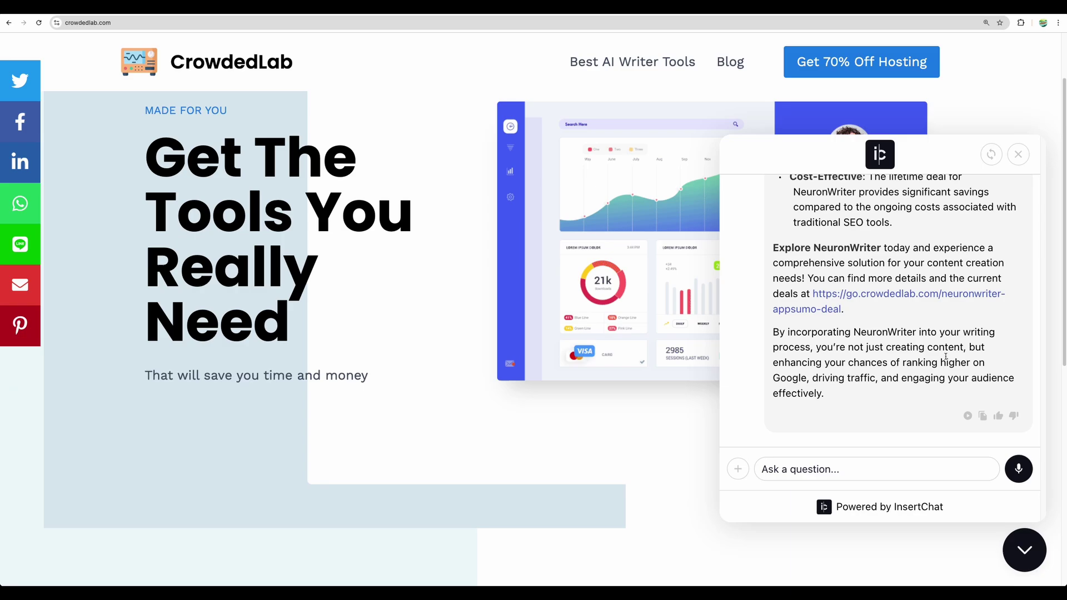
pyautogui.scroll(6, 847, 277)
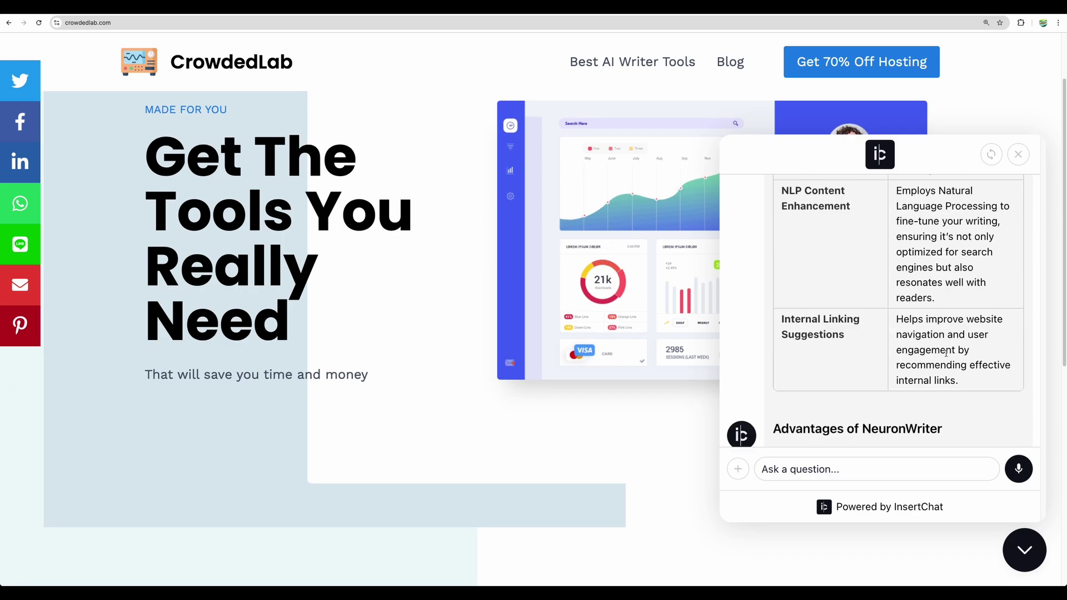
pyautogui.scroll(10, 946, 353)
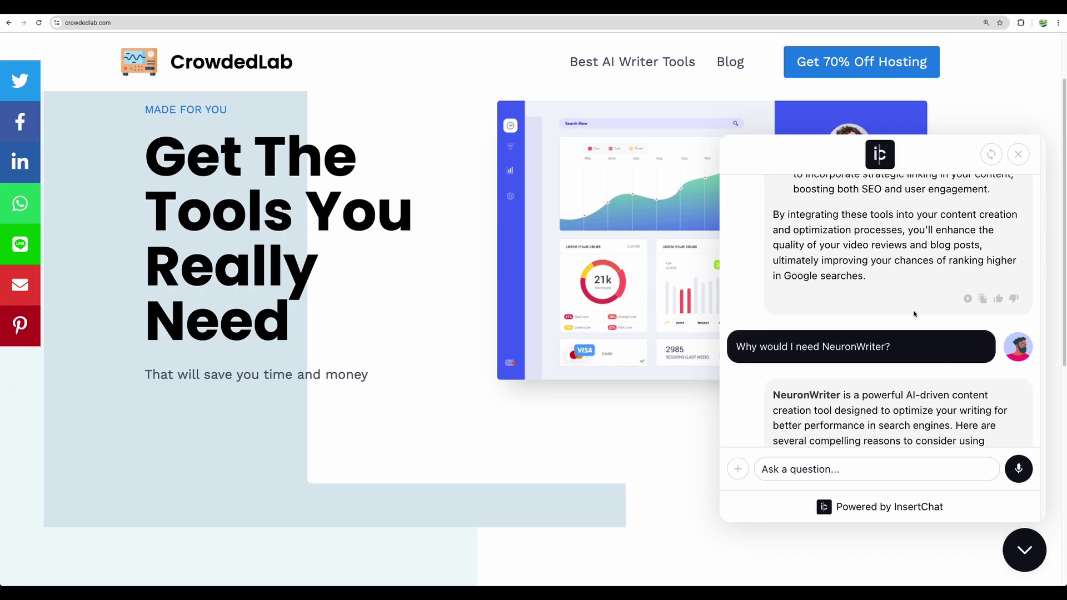
pyautogui.scroll(-5, 916, 316)
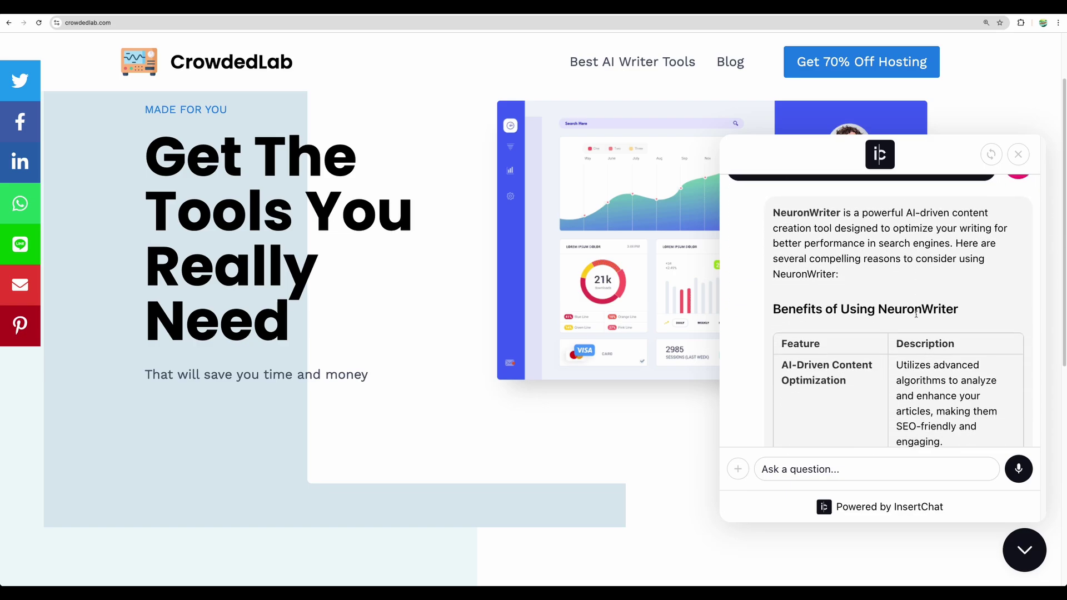
pyautogui.scroll(-3, 916, 312)
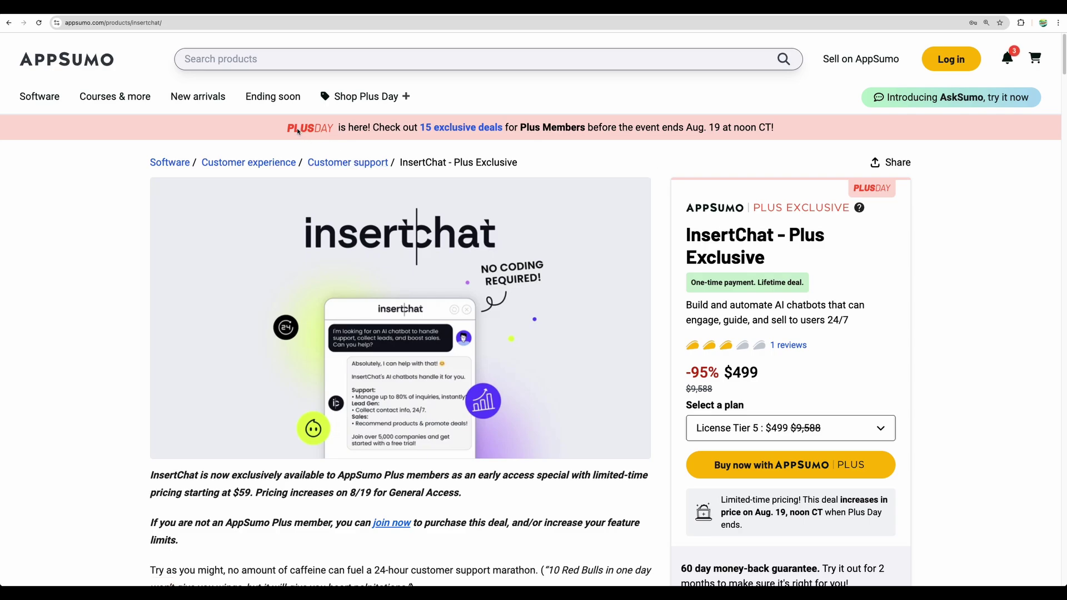
pyautogui.doubleClick(316, 132)
pyautogui.click(344, 135)
pyautogui.tripleClick(389, 127)
pyautogui.click(524, 128)
pyautogui.scroll(-2, 611, 278)
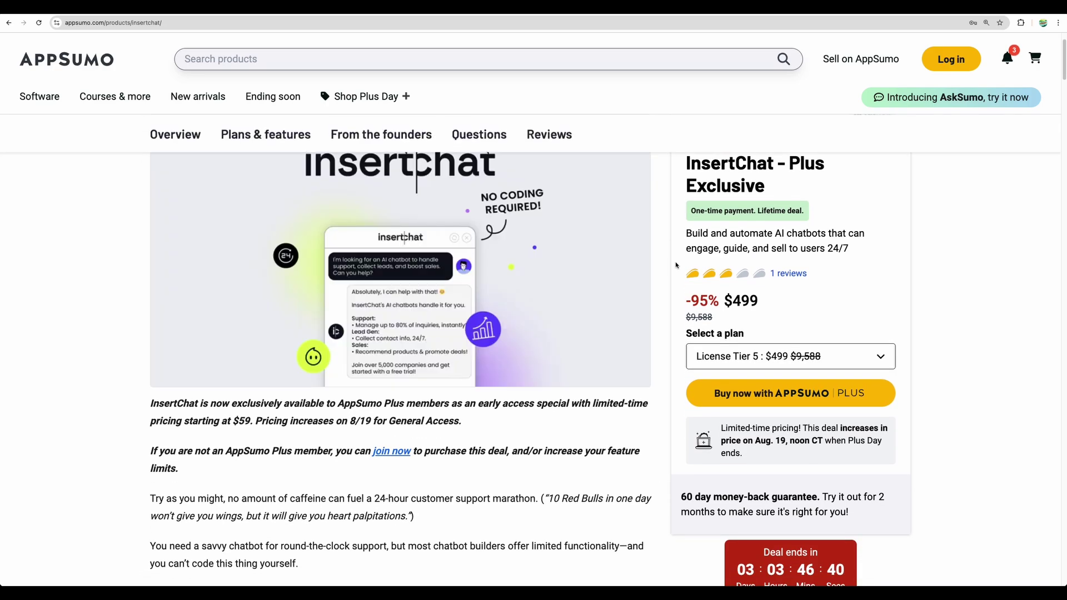
pyautogui.scroll(-15, 664, 331)
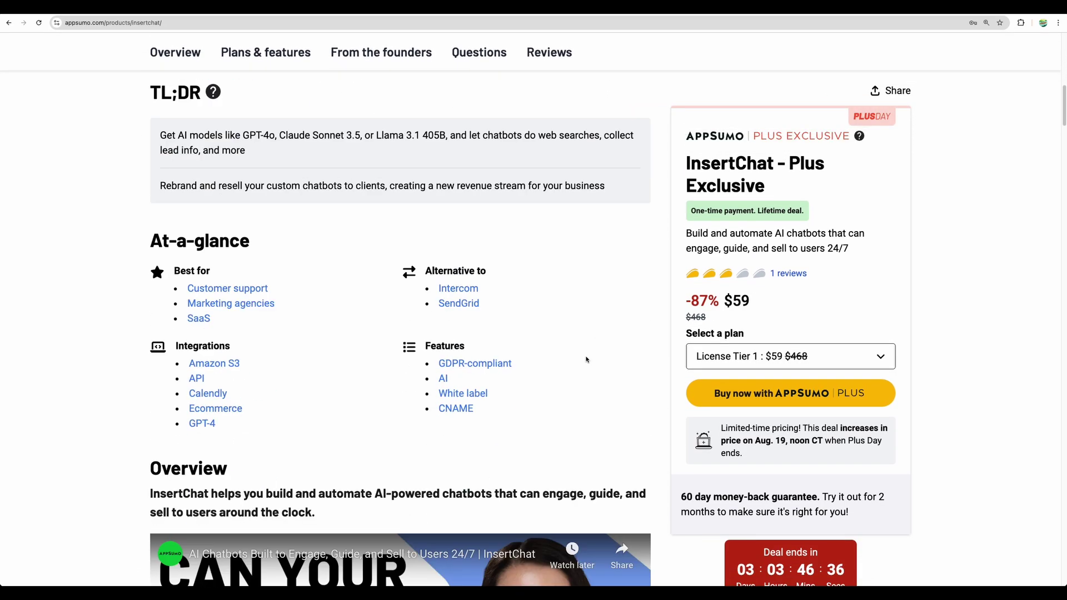
pyautogui.scroll(-15, 586, 361)
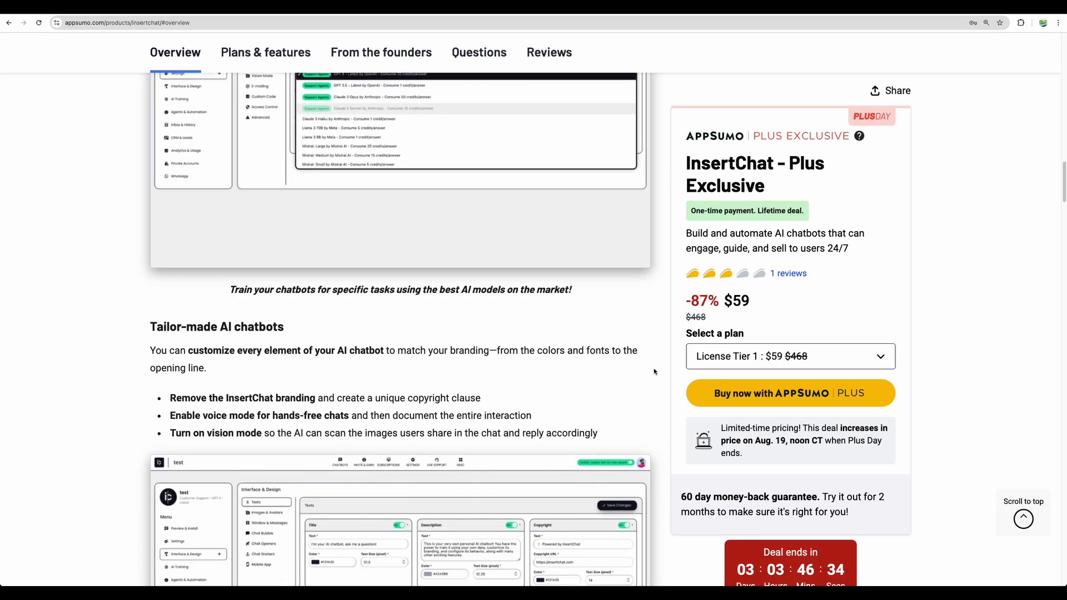
pyautogui.scroll(-10, 656, 371)
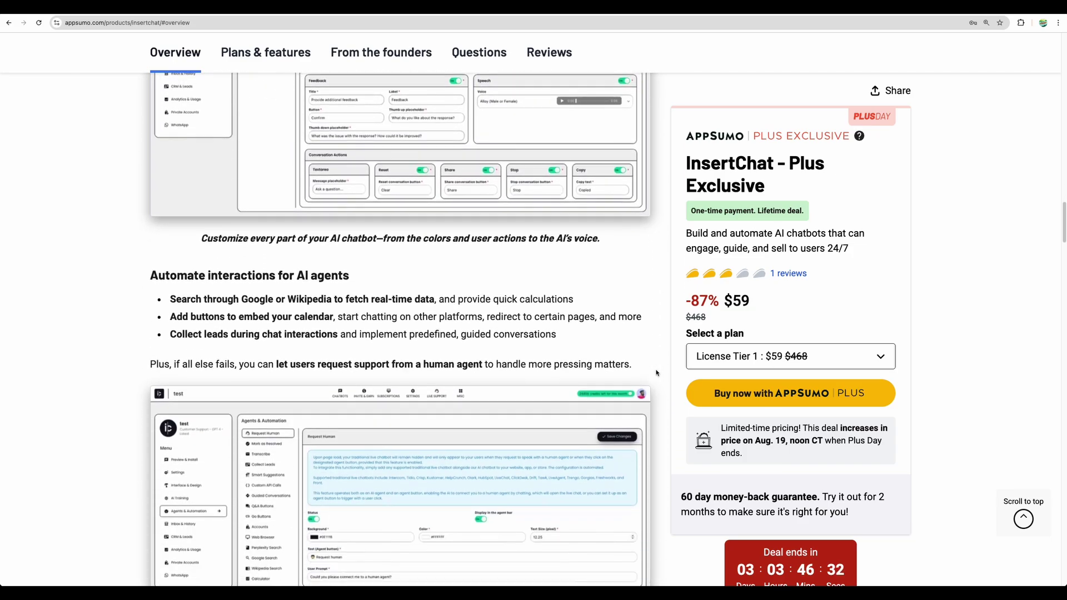
pyautogui.scroll(-10, 657, 373)
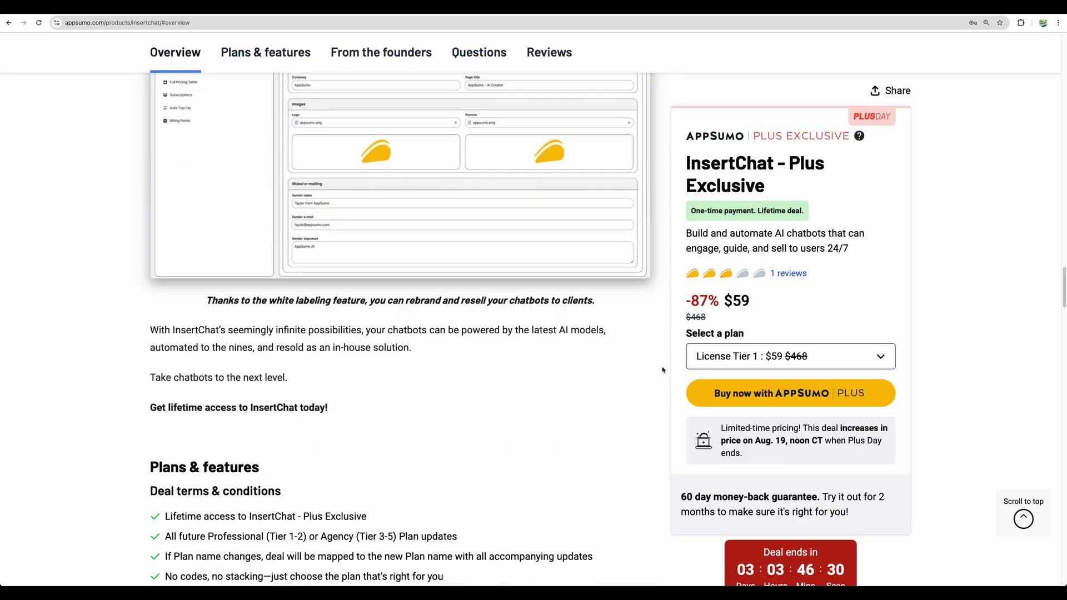
pyautogui.scroll(-5, 498, 302)
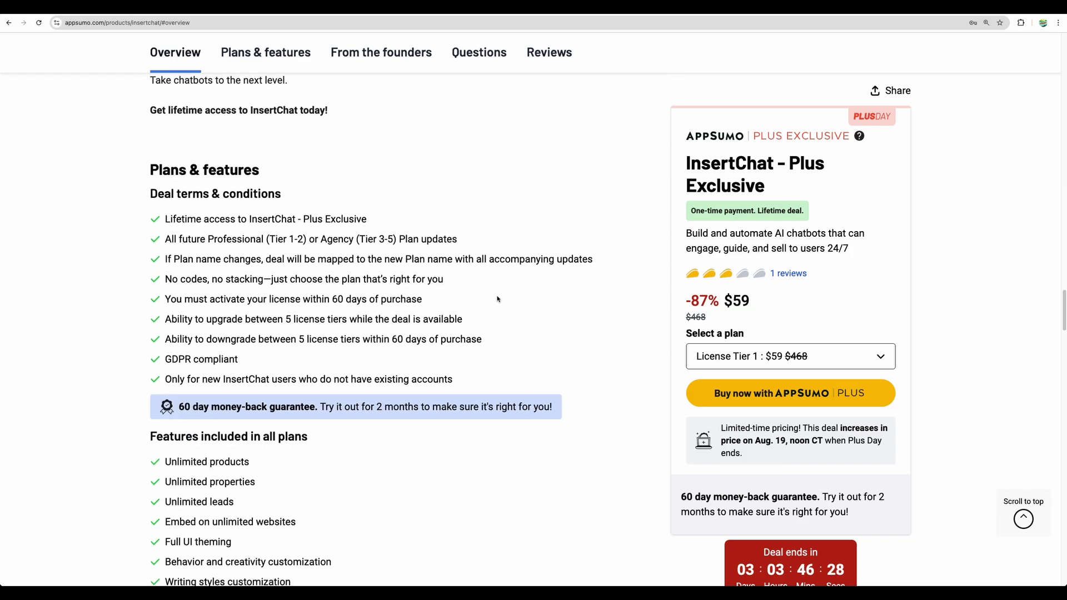
pyautogui.scroll(-8, 497, 299)
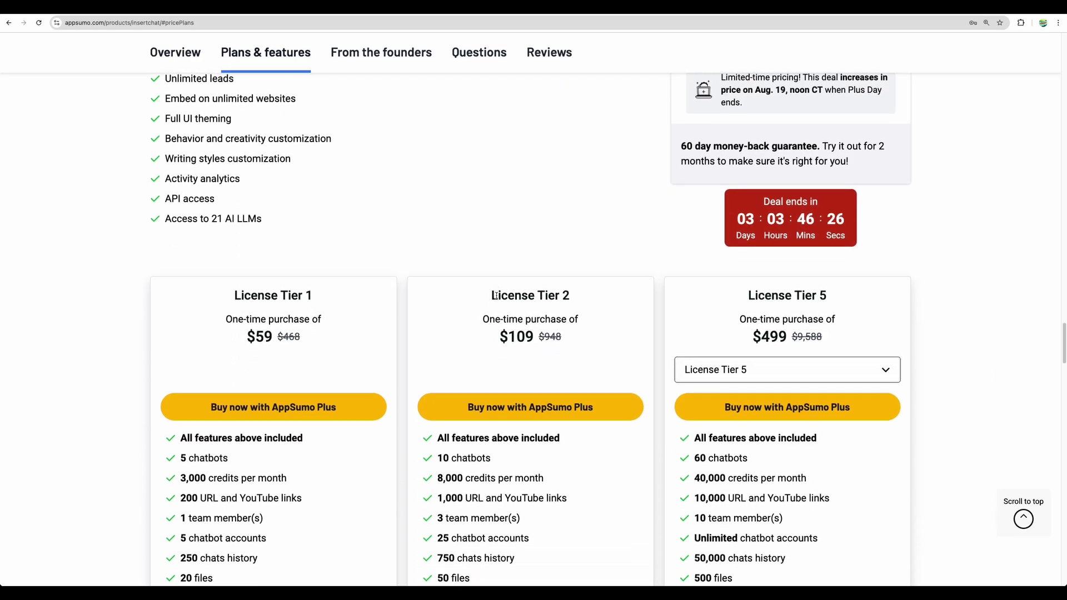
pyautogui.scroll(-2, 496, 295)
pyautogui.click(496, 295)
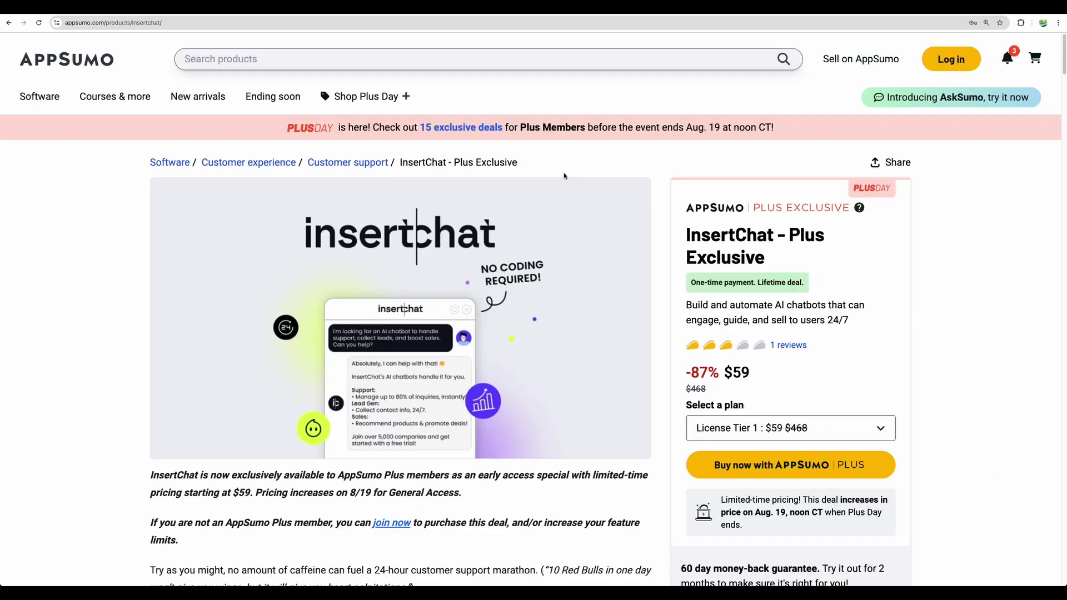